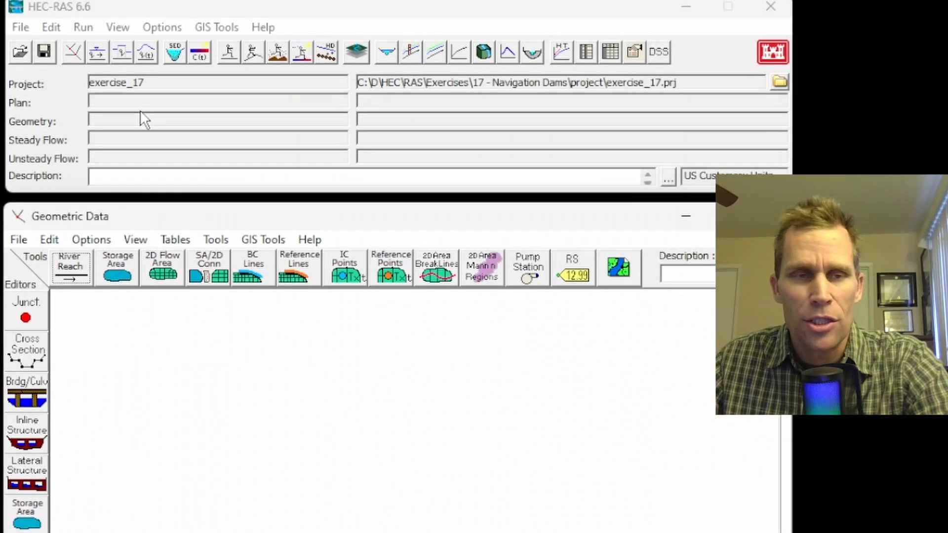
# - Open the geometric data and draw a gently S-shaped river reach running downward through six points
pyautogui.click(55, 38)
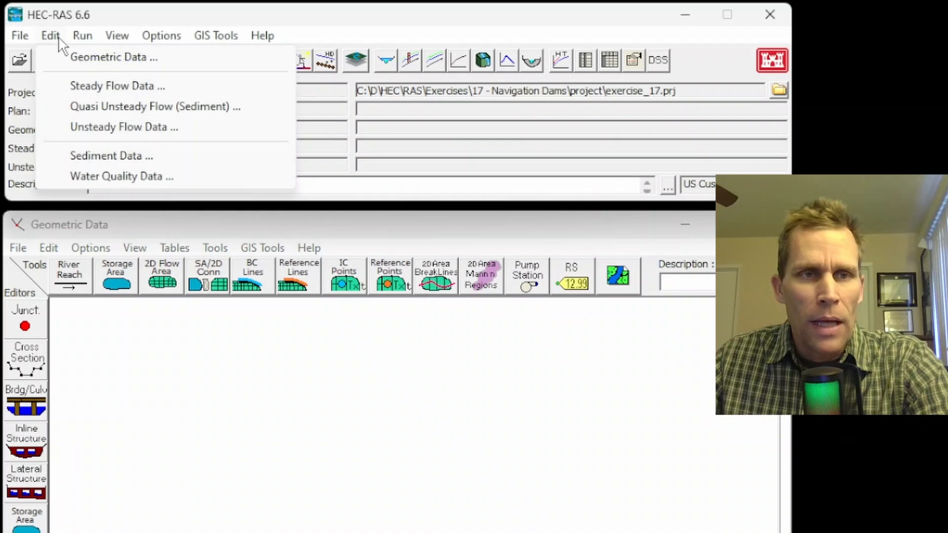
pyautogui.click(99, 57)
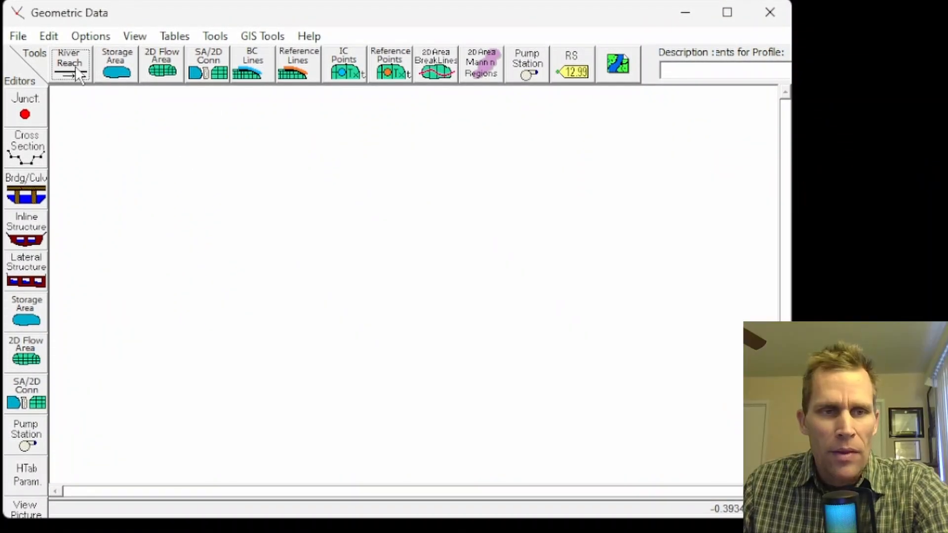
pyautogui.click(77, 72)
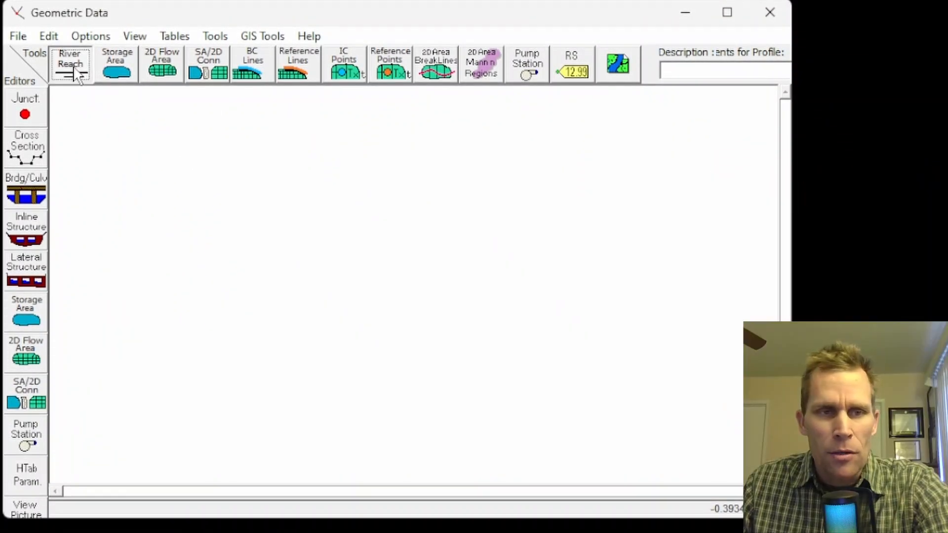
pyautogui.click(124, 133)
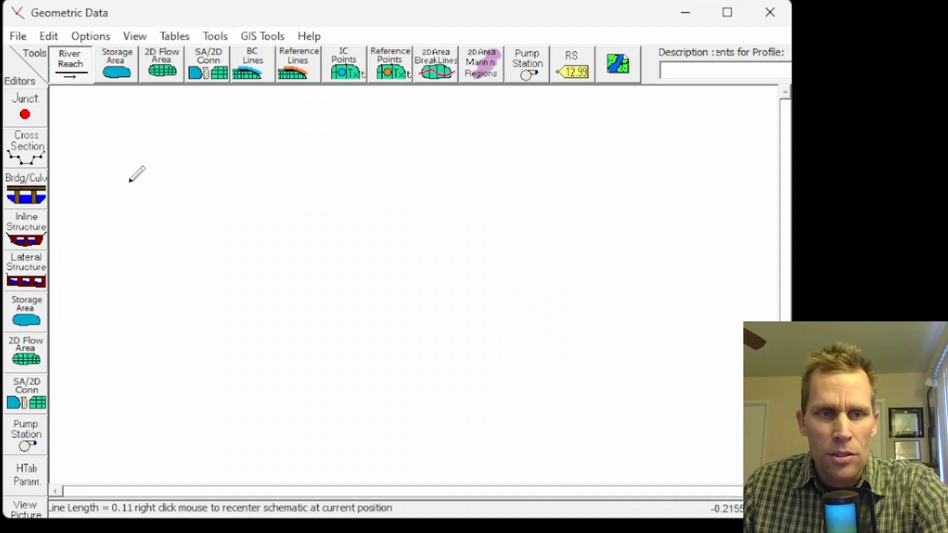
pyautogui.click(124, 233)
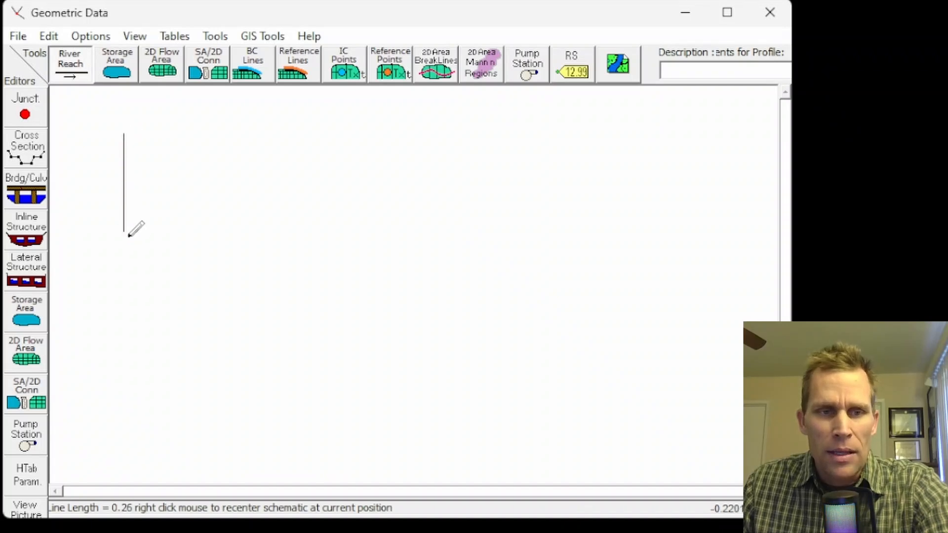
pyautogui.click(135, 255)
pyautogui.click(169, 287)
pyautogui.click(195, 330)
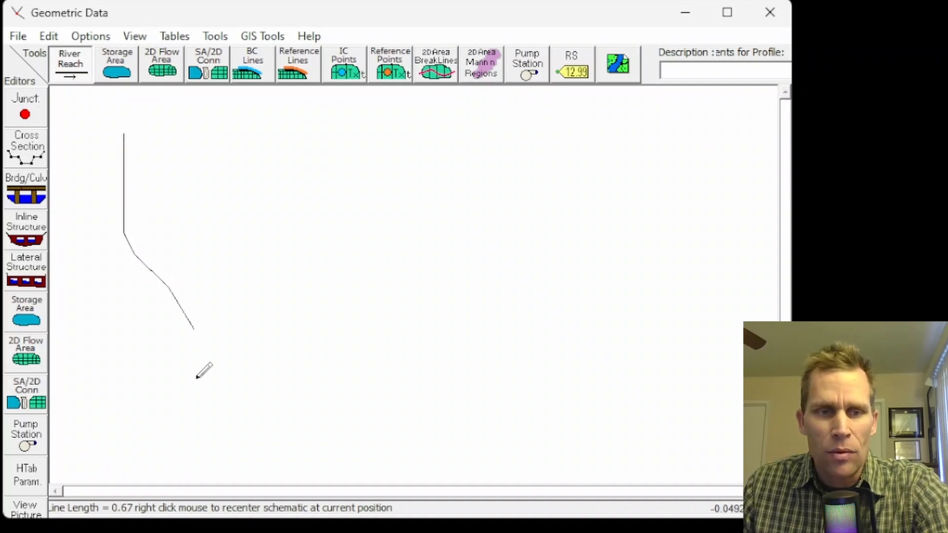
pyautogui.doubleClick(198, 431)
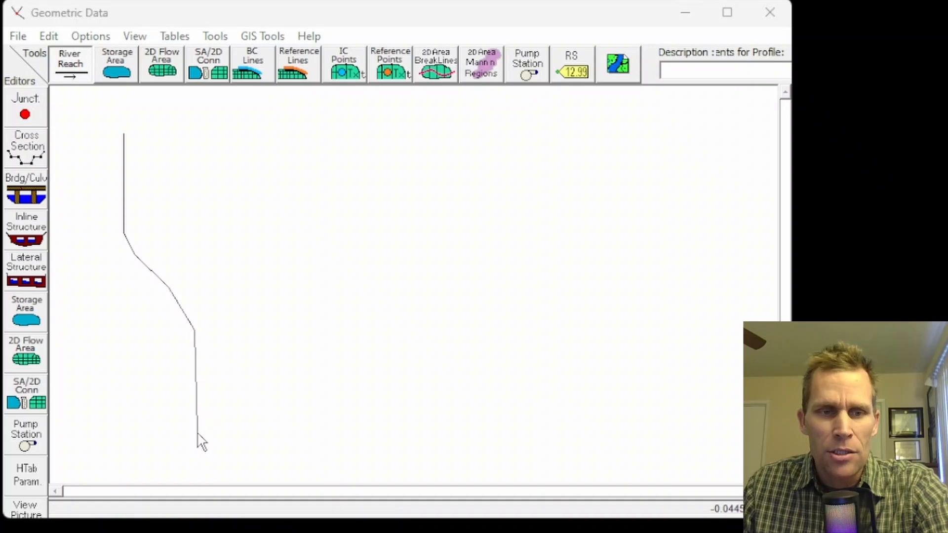
# - Name the newly drawn river River A and its reach Reach 1
pyautogui.write('River A')
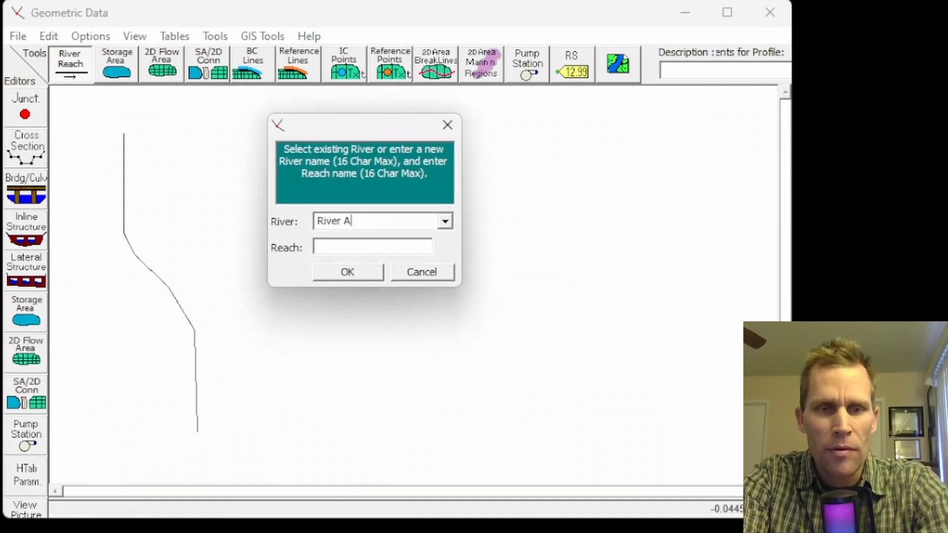
pyautogui.press('Tab')
pyautogui.write('Reach 1')
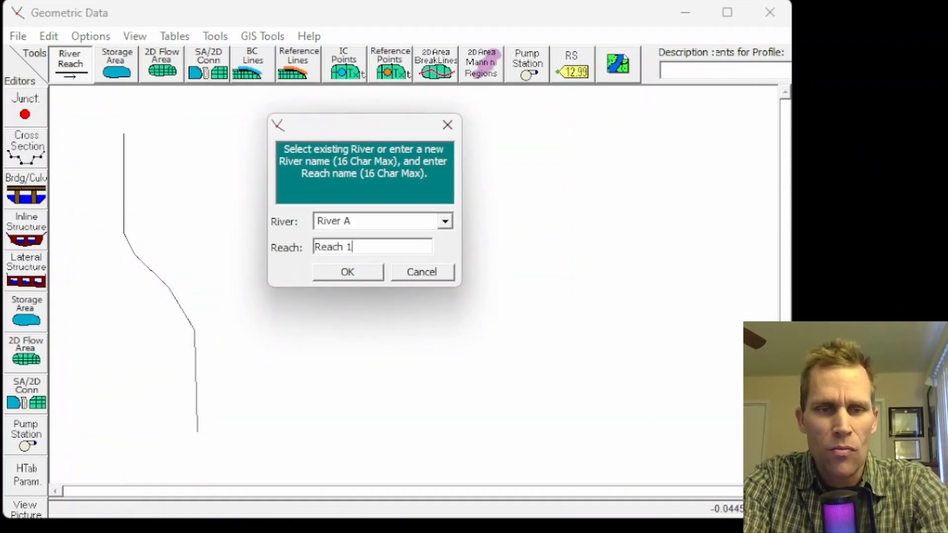
pyautogui.press('Return')
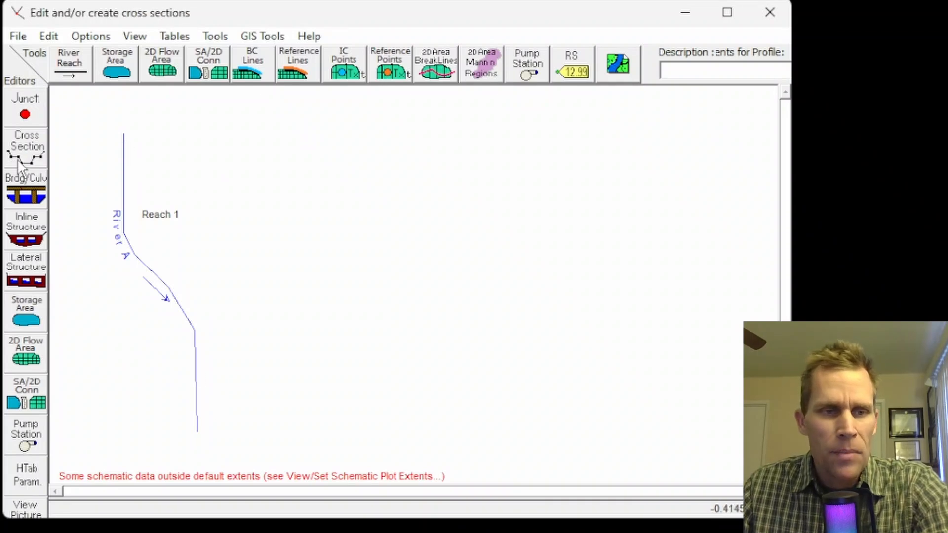
# - Open the cross section data and add a new cross section at river station 0 in Reach 1
pyautogui.click(26, 147)
pyautogui.moveTo(674, 29); pyautogui.dragTo(472, 26)
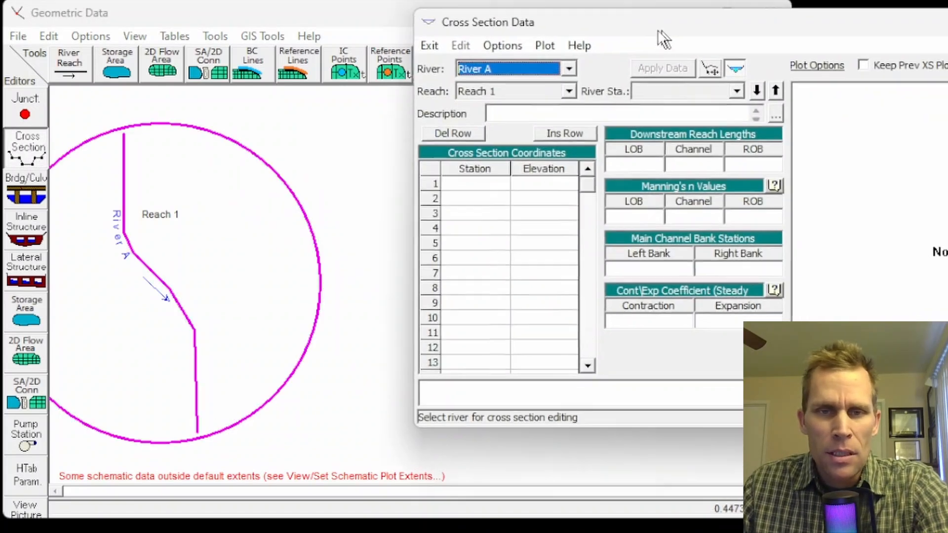
pyautogui.click(337, 54)
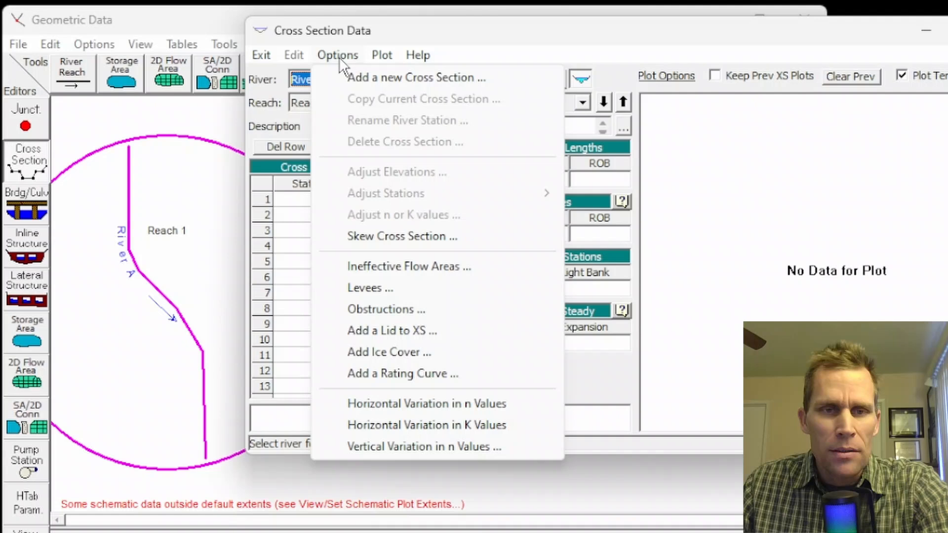
pyautogui.click(367, 76)
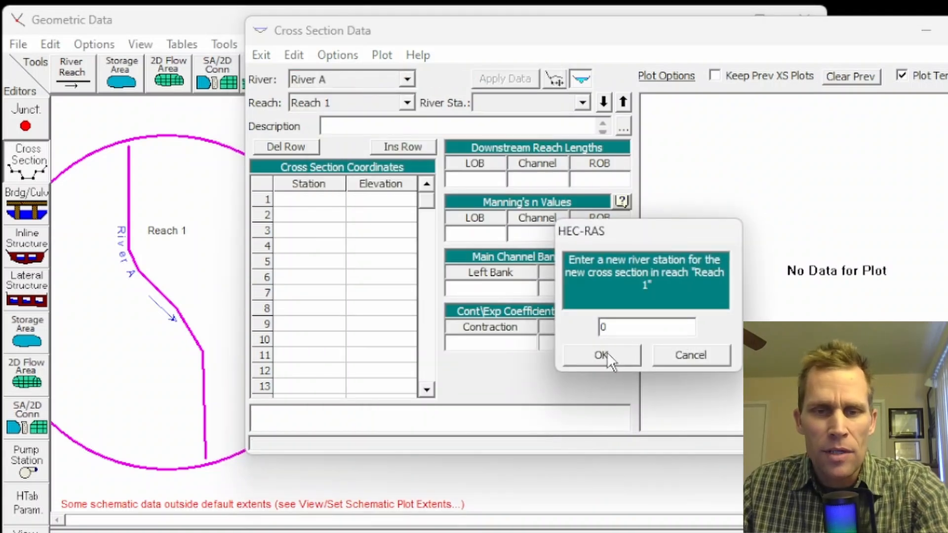
pyautogui.write('0')
pyautogui.click(599, 349)
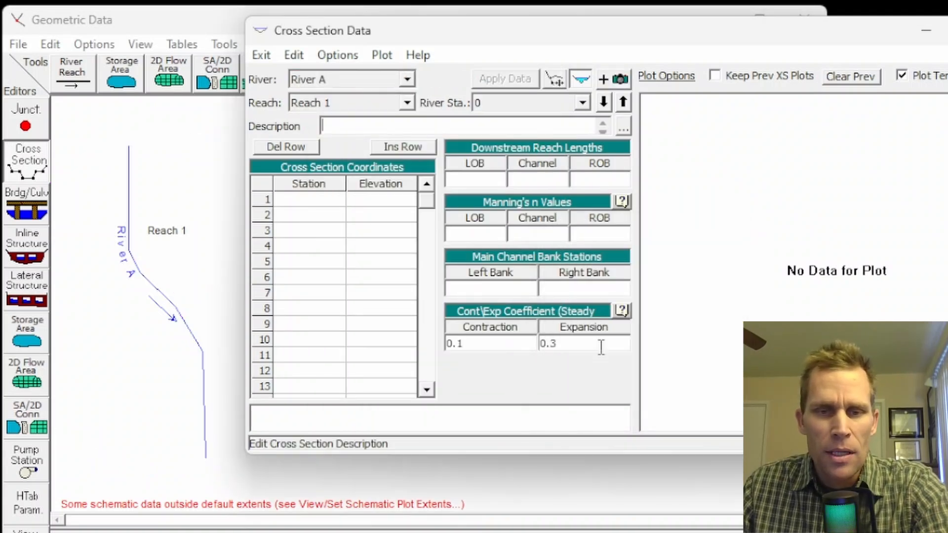
# - Enter ten cross-section points: stations 0 to 90 in steps of 10, elevations 210, 210, 205, 205, 200, 200, 205, 205, 210, 210
pyautogui.click(302, 200)
pyautogui.write('0')
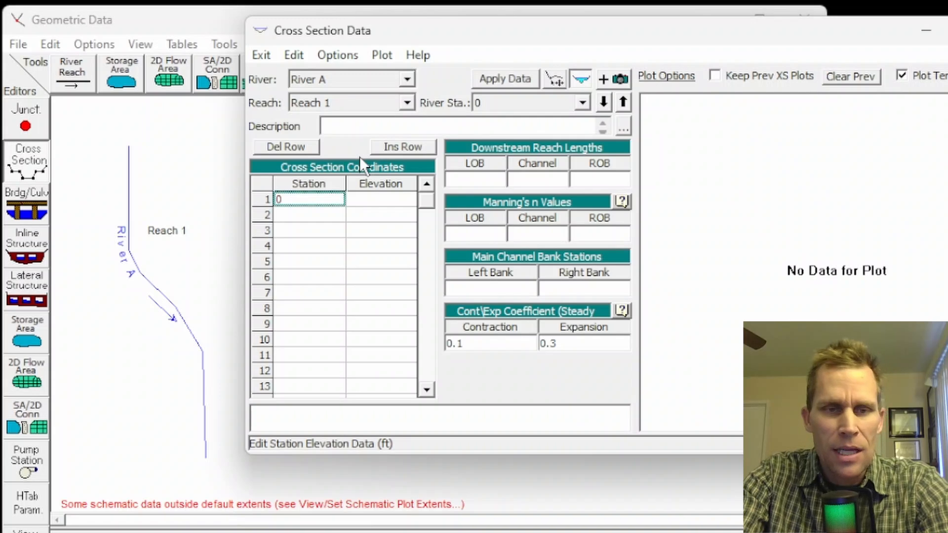
pyautogui.press('Tab')
pyautogui.write('2')
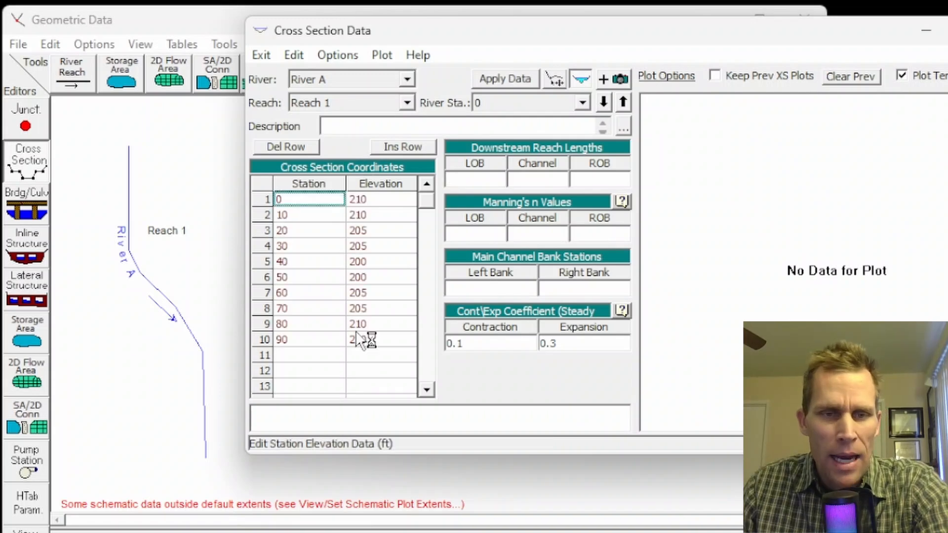
# - Set the LOB, channel and ROB downstream reach lengths of the station 0 cross section to 0
pyautogui.click(486, 181)
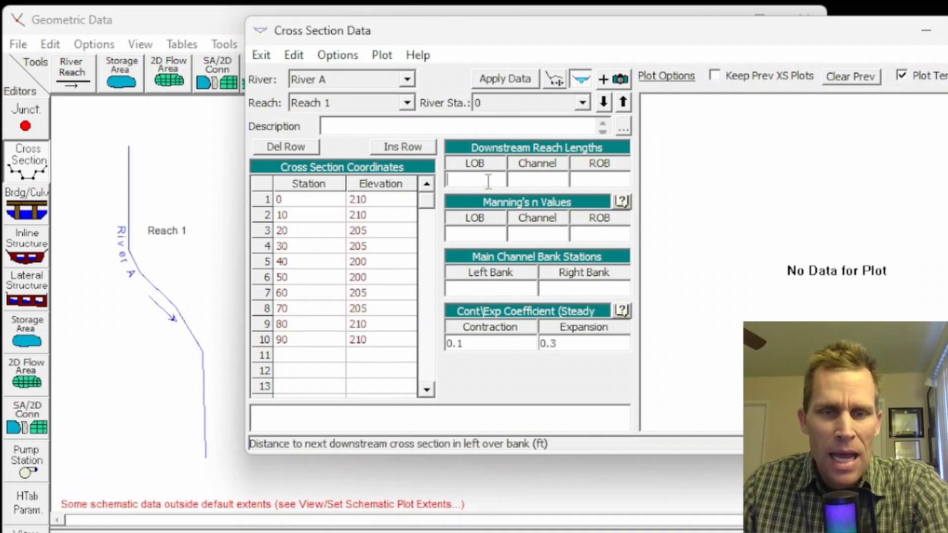
pyautogui.write('0')
pyautogui.press('Tab')
pyautogui.write('0')
pyautogui.press('Tab')
pyautogui.write('0')
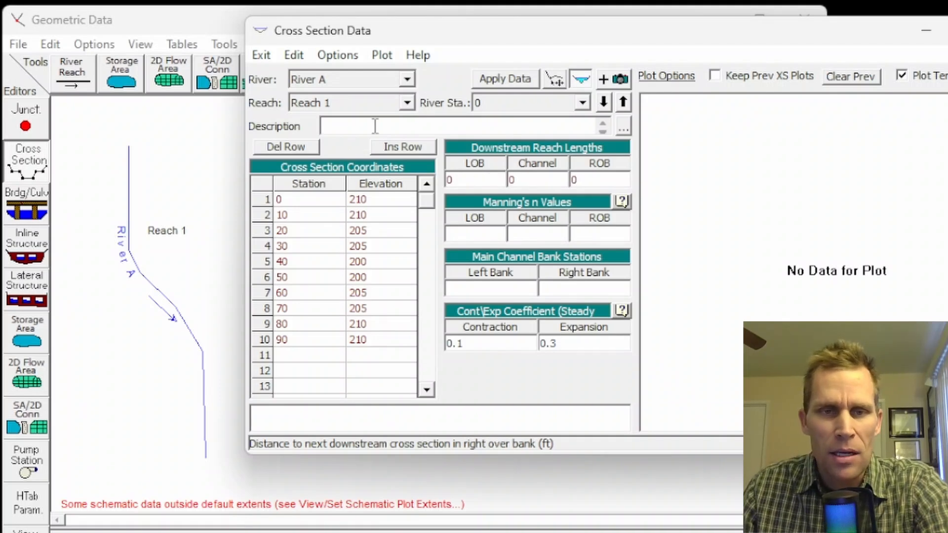
# - Set the Manning's n values of the station 0 cross section to 0.05 LOB, 0.03 channel and 0.05 ROB
pyautogui.click(484, 235)
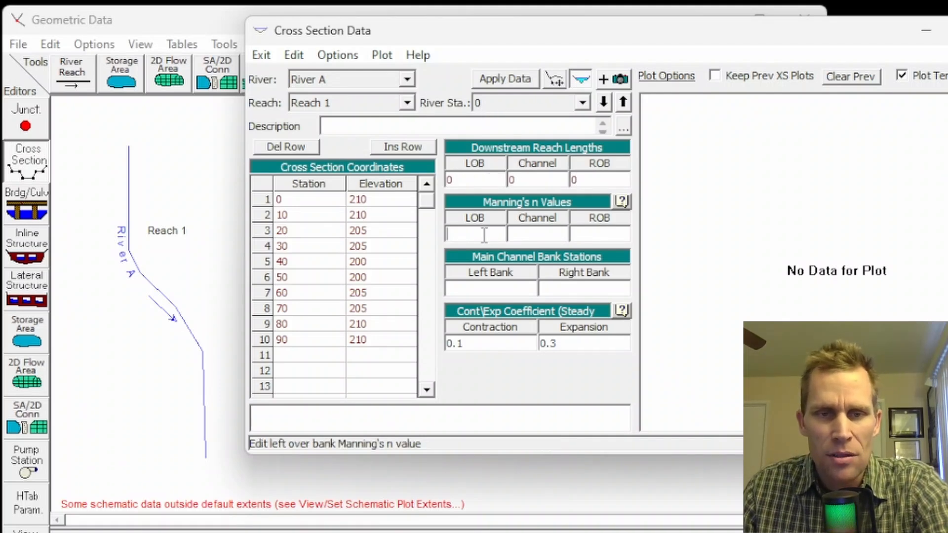
pyautogui.write('0.05')
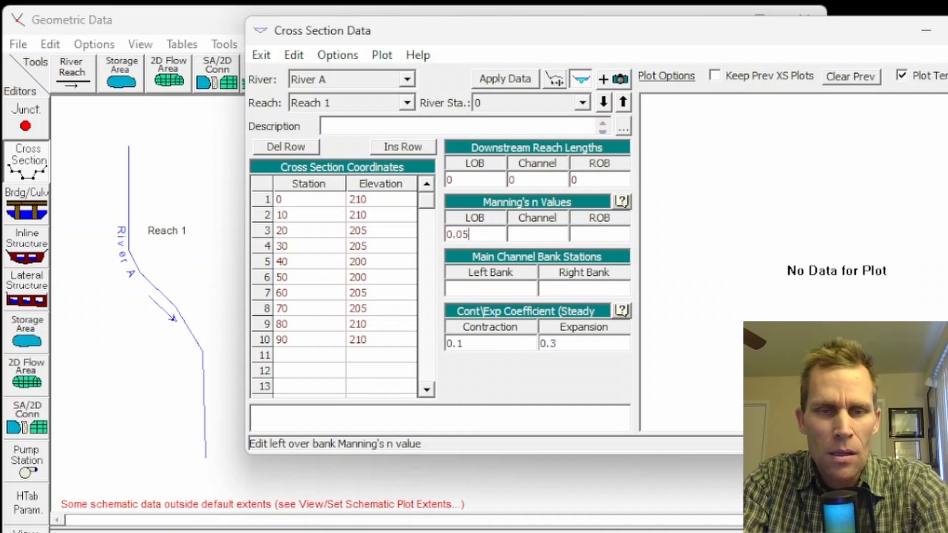
pyautogui.press('Tab')
pyautogui.write('0.03')
pyautogui.press('Tab')
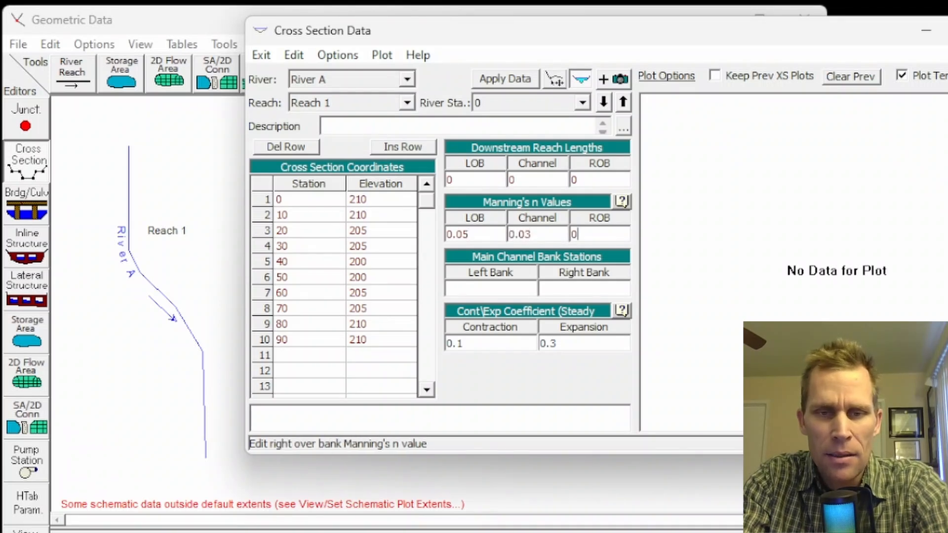
pyautogui.write('0.05')
pyautogui.press('Tab')
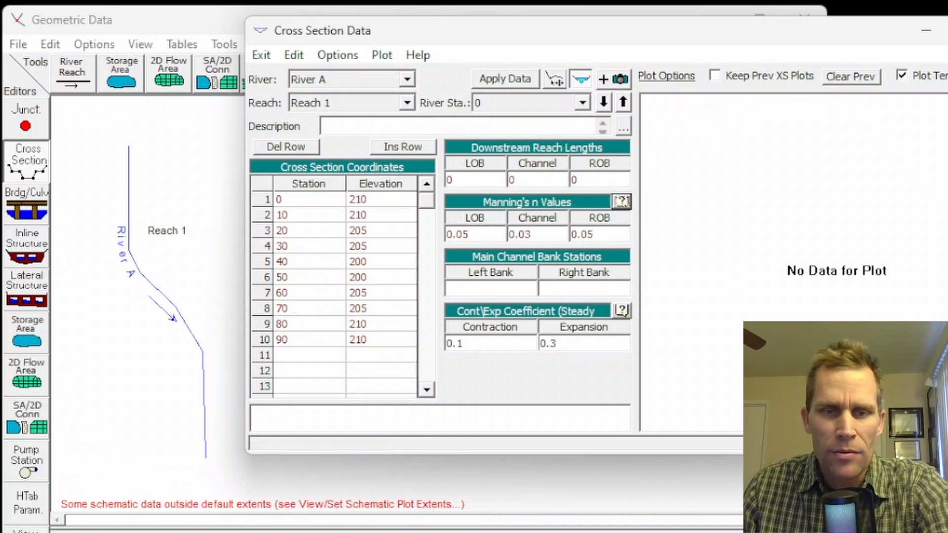
# - Set the main channel bank stations to 30 left and 60 right, and apply the cross-section data
pyautogui.click(507, 291)
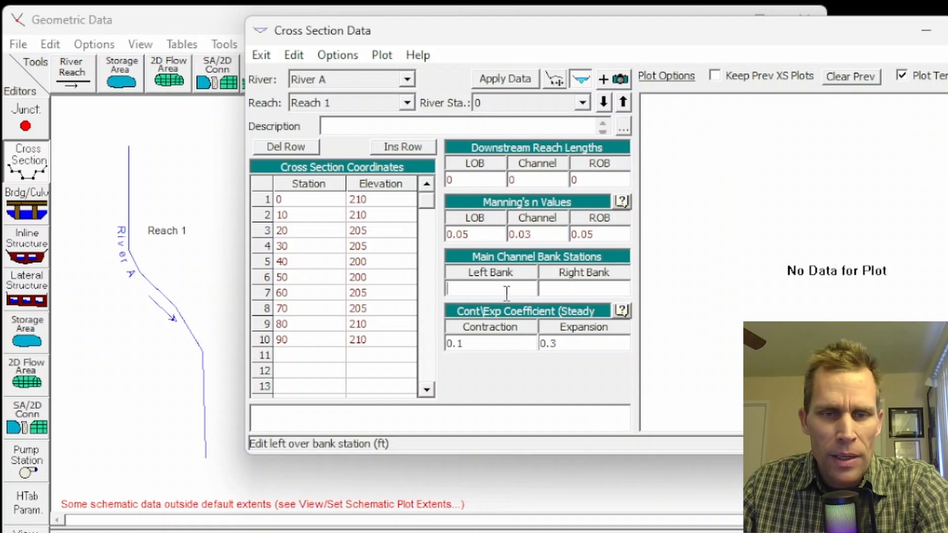
pyautogui.write('30')
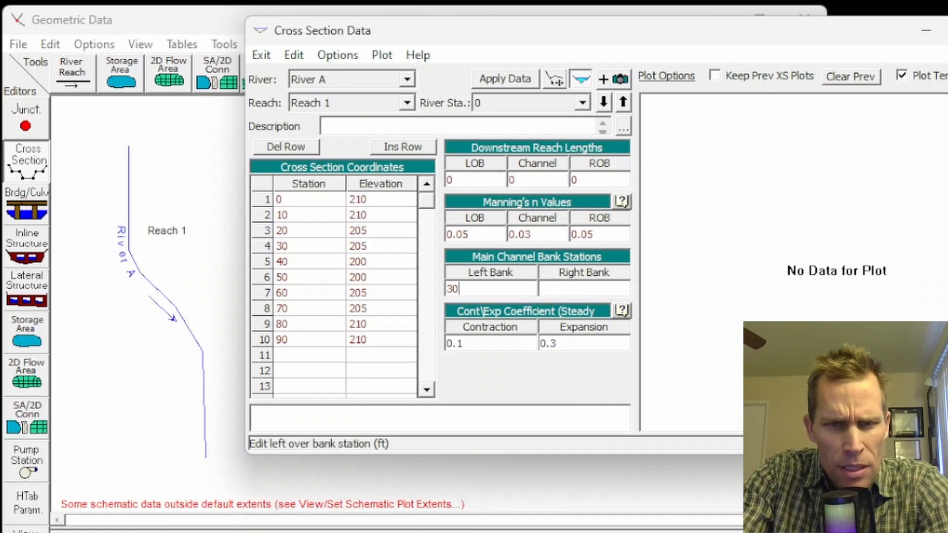
pyautogui.press('Tab')
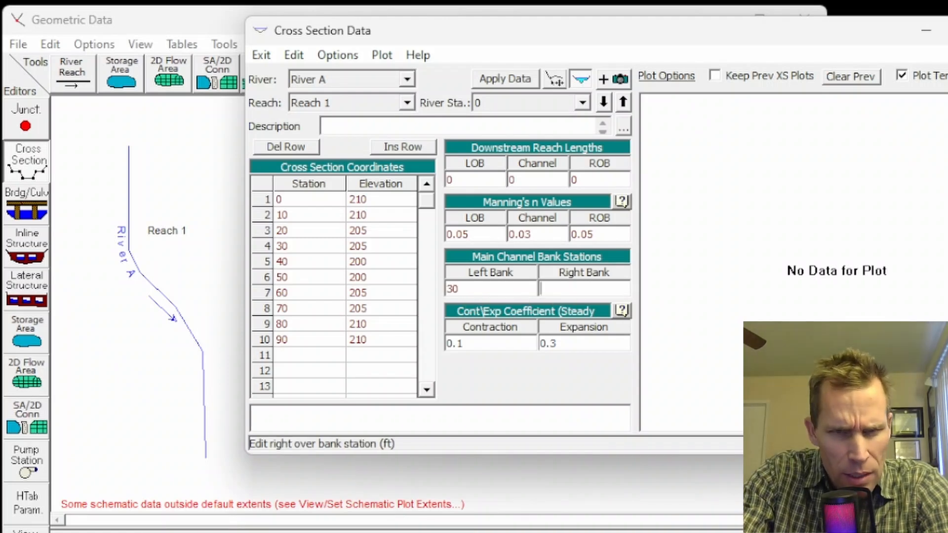
pyautogui.write('60')
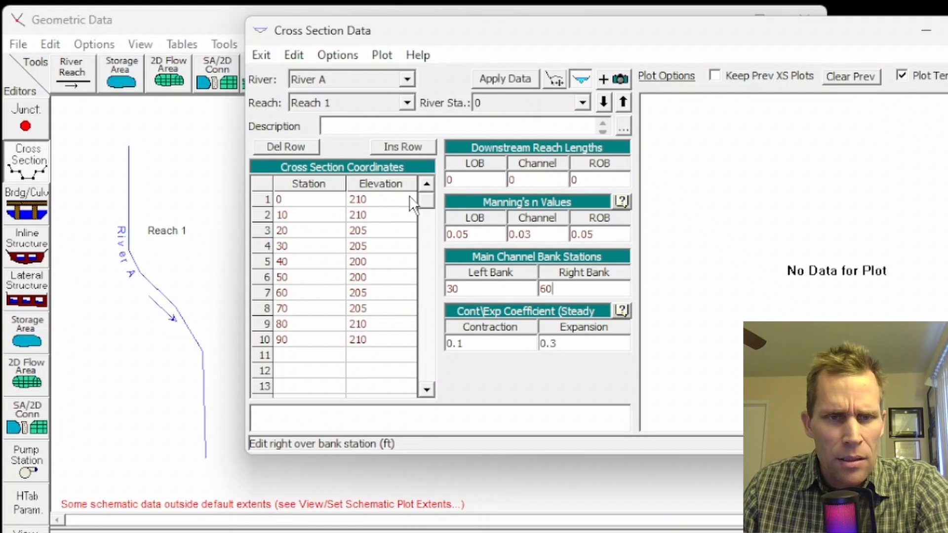
pyautogui.moveTo(385, 199); pyautogui.dragTo(380, 340)
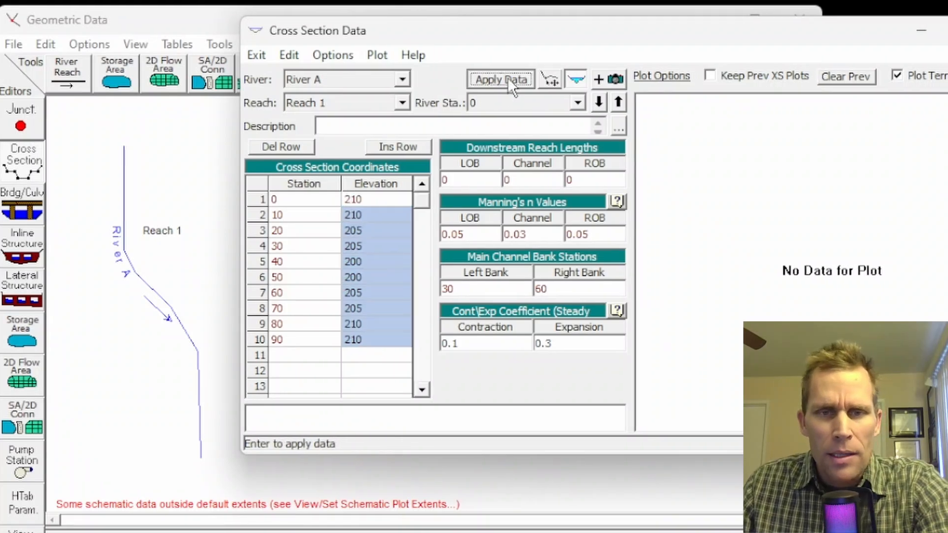
pyautogui.click(508, 78)
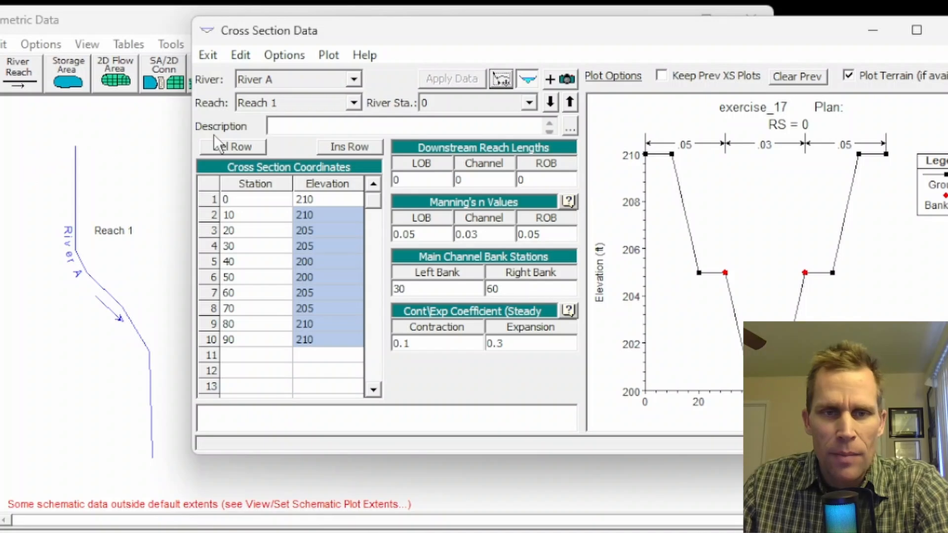
# - Copy the current cross section to river station 10000 on River A, Reach 1
pyautogui.click(299, 54)
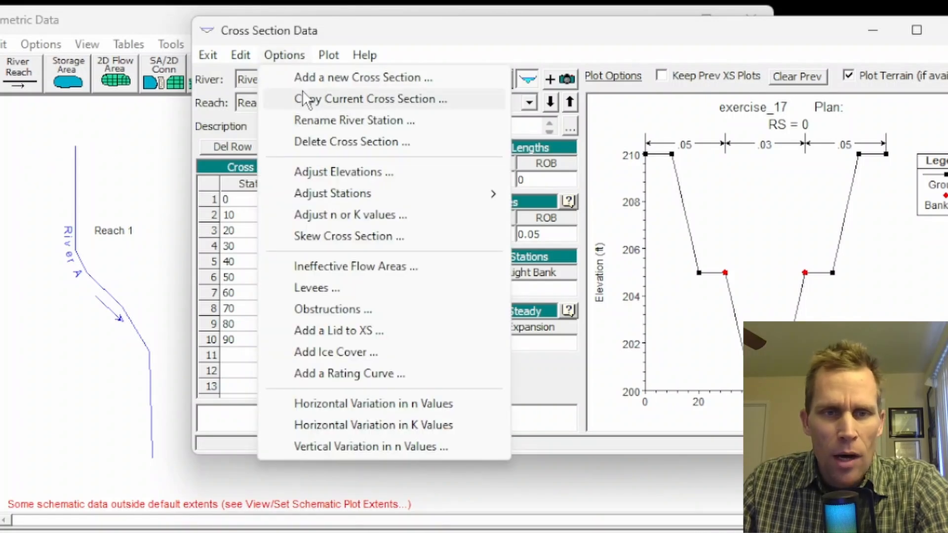
pyautogui.click(332, 98)
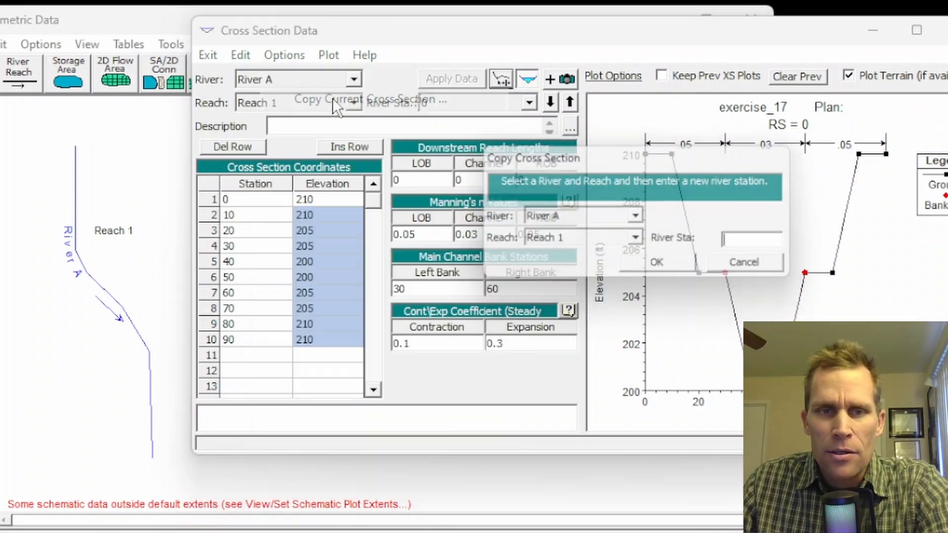
pyautogui.write('10000')
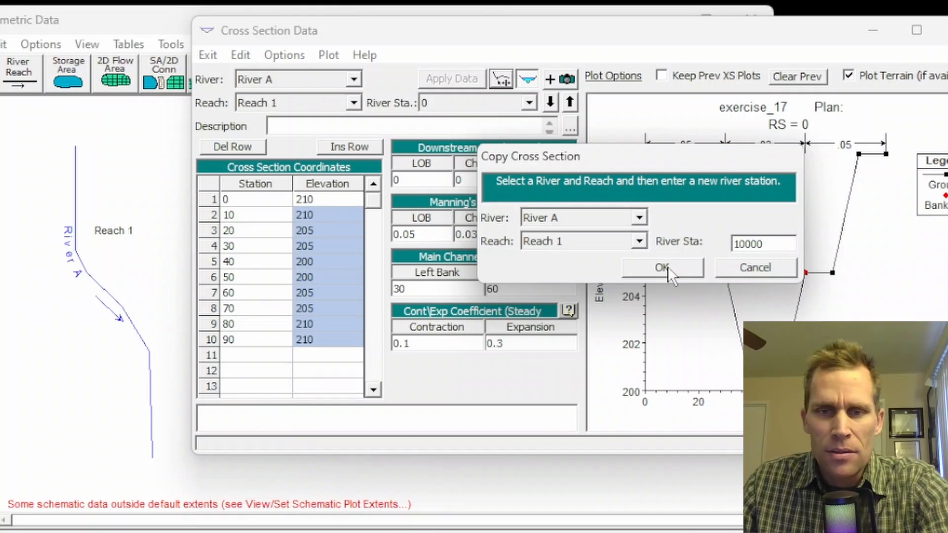
pyautogui.click(669, 268)
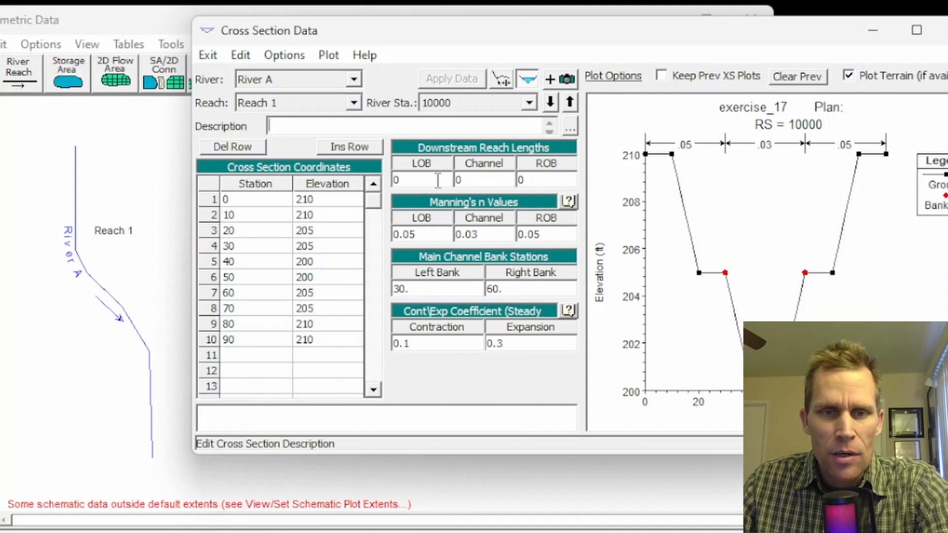
# - Set the LOB, channel and ROB downstream reach lengths of the station 10000 cross section to 10000
pyautogui.click(409, 180)
pyautogui.write('10000')
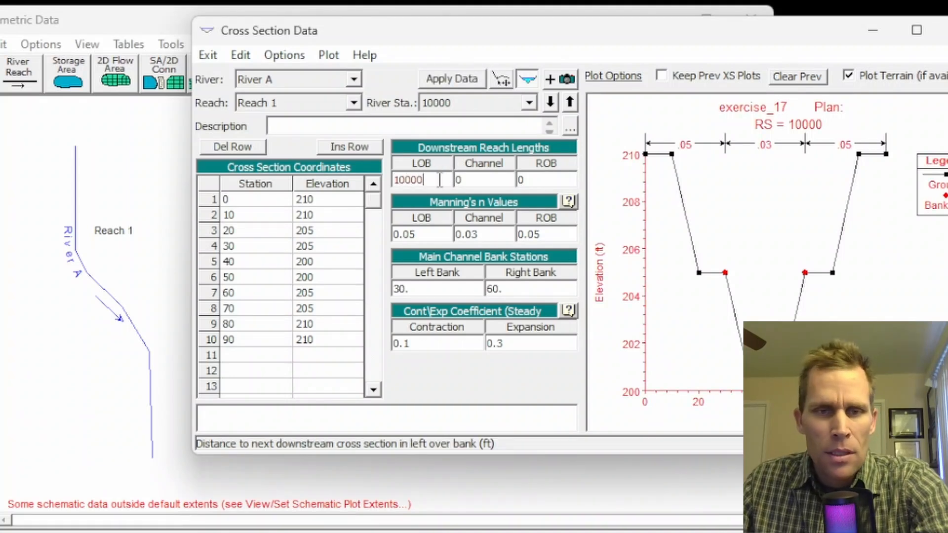
pyautogui.doubleClick(410, 180)
pyautogui.hotkey('ctrl', 'c')
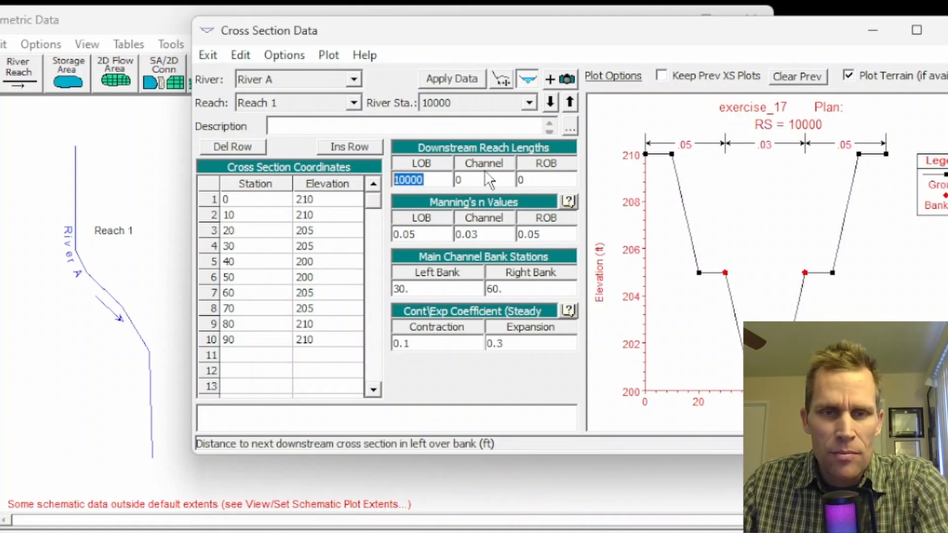
pyautogui.press('Tab')
pyautogui.hotkey('ctrl', 'v')
pyautogui.press('Tab')
pyautogui.hotkey('ctrl', 'v')
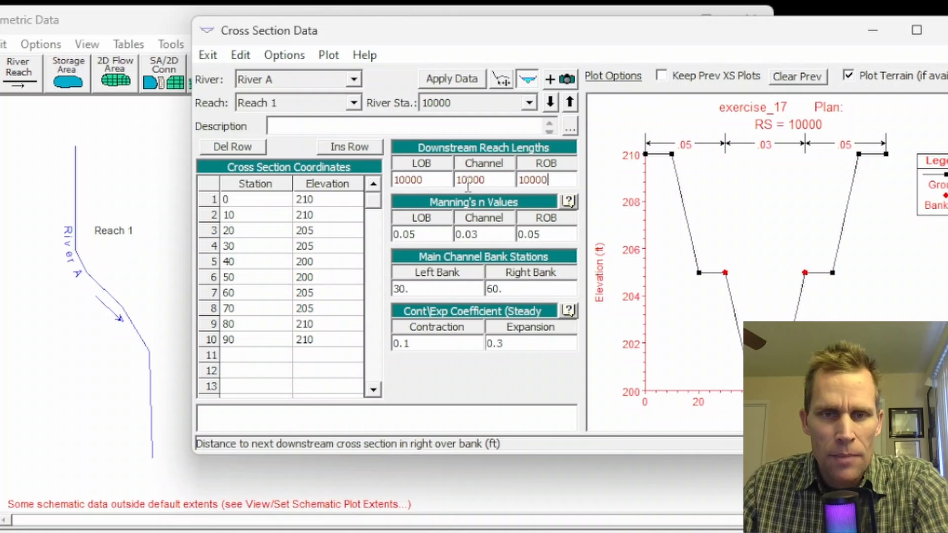
# - Raise all elevations of the station 10000 cross section by 20 ft, apply the data and close the cross-section editor
pyautogui.moveTo(307, 207); pyautogui.dragTo(312, 346)
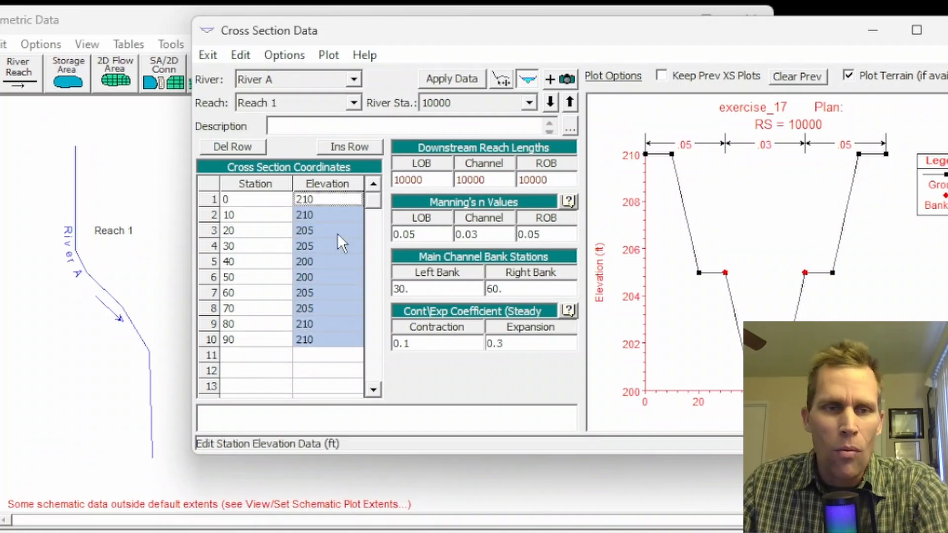
pyautogui.click(277, 61)
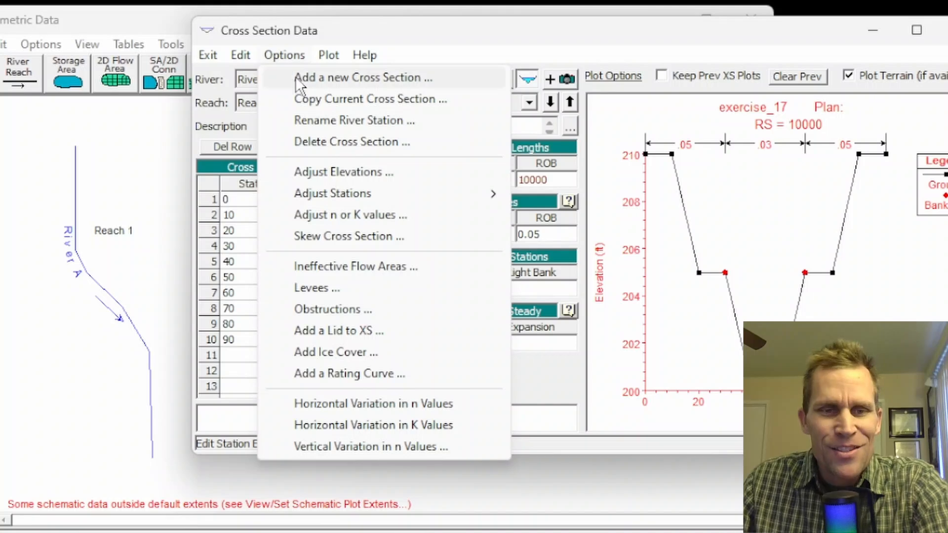
pyautogui.click(326, 172)
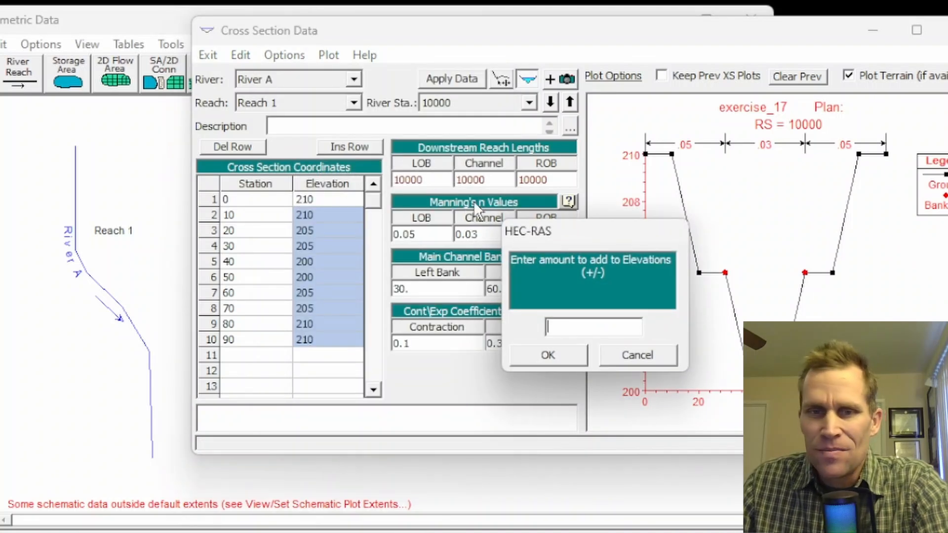
pyautogui.write('20')
pyautogui.click(545, 358)
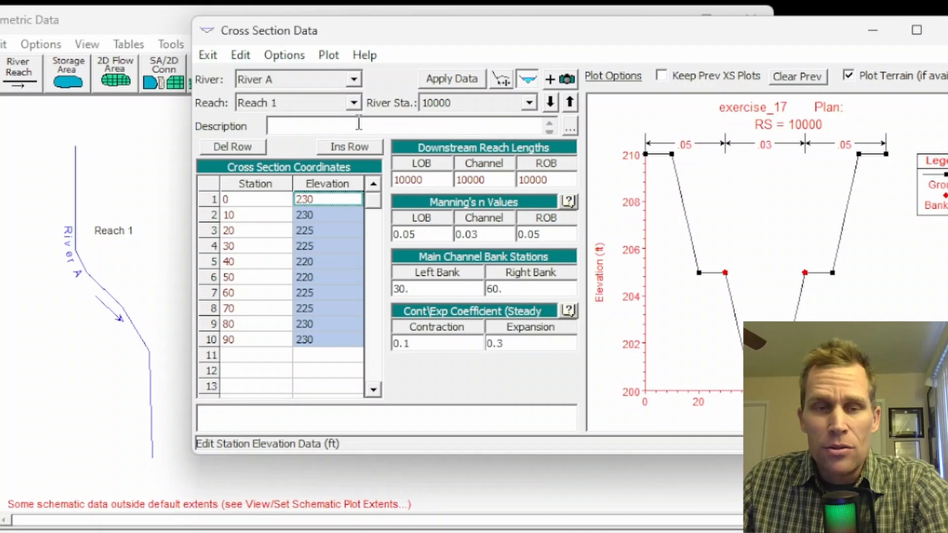
pyautogui.click(450, 77)
pyautogui.click(908, 29)
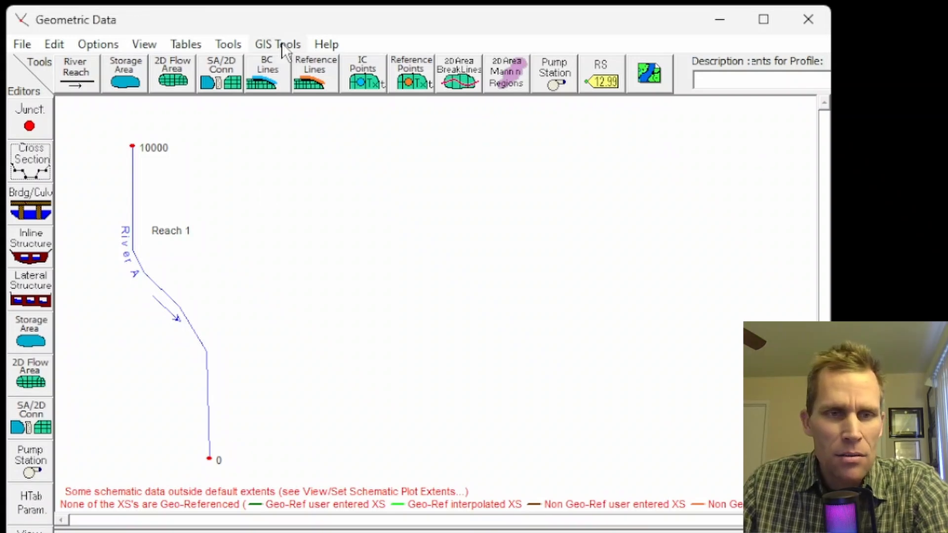
# - Interpolate cross sections within River A, Reach 1 for all river stations at a maximum distance of 1000
pyautogui.click(225, 42)
pyautogui.moveTo(238, 67)
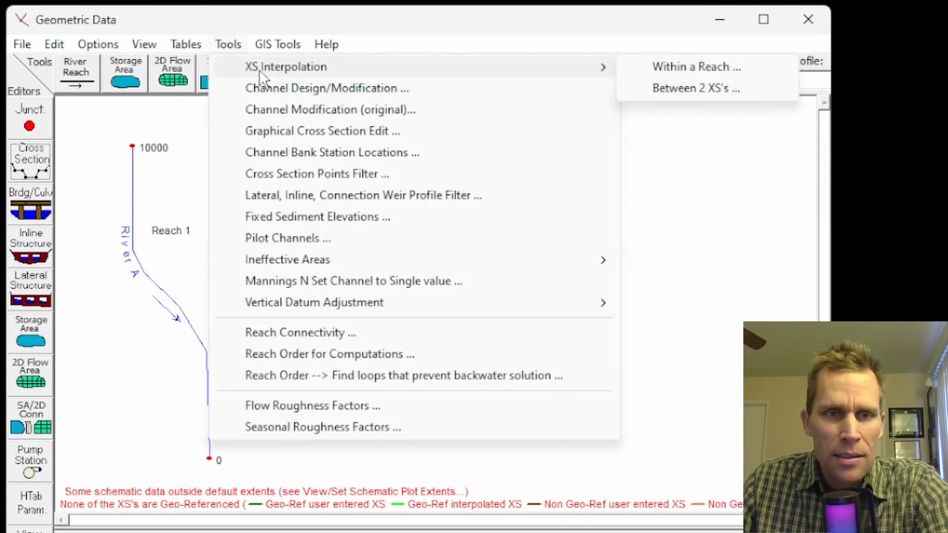
pyautogui.click(669, 67)
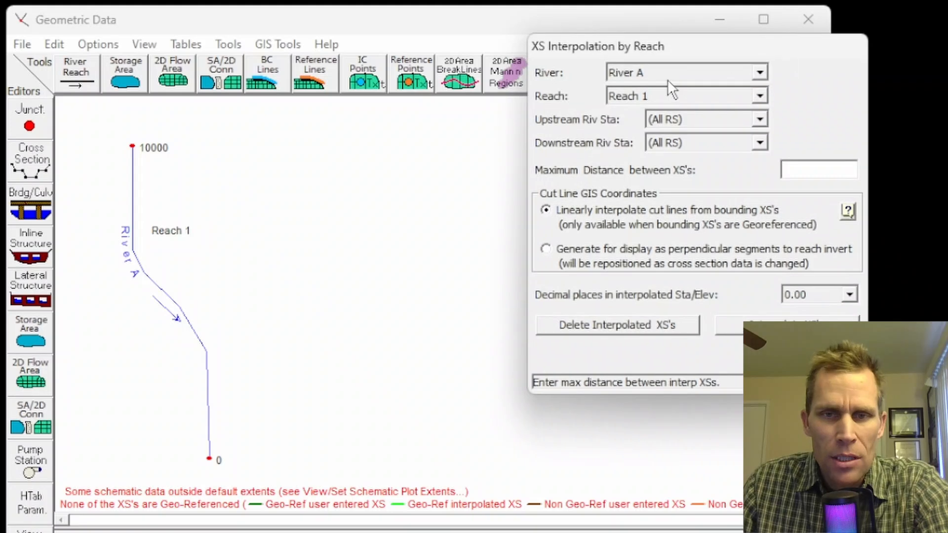
pyautogui.moveTo(646, 54); pyautogui.dragTo(356, 55)
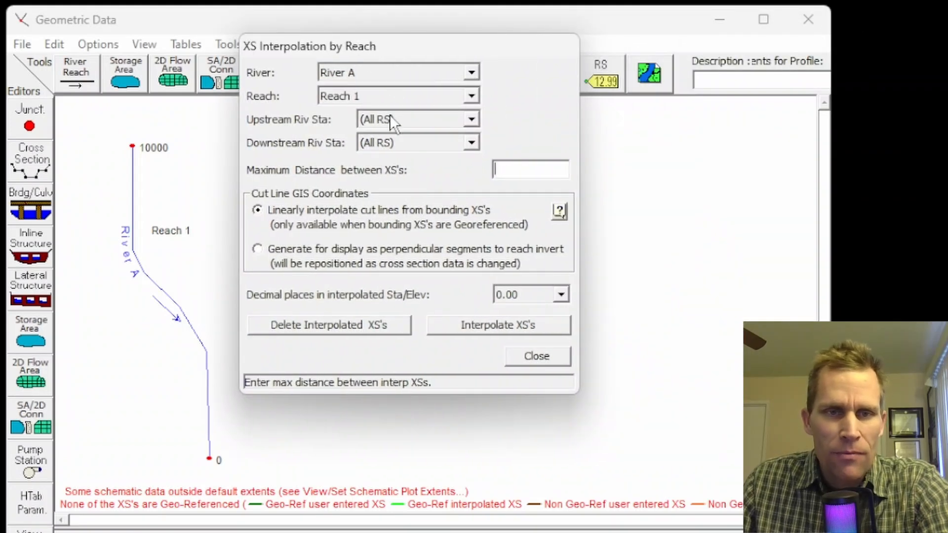
pyautogui.click(509, 169)
pyautogui.write('10')
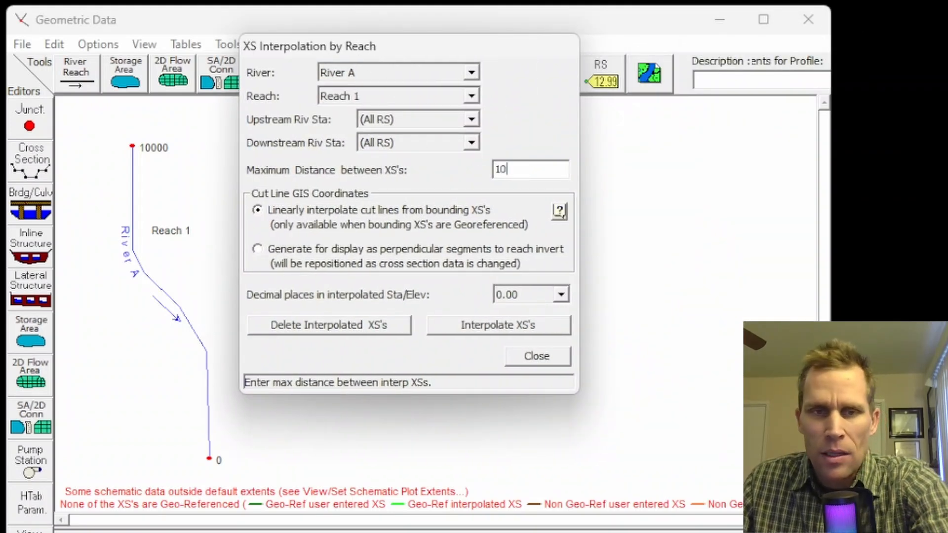
pyautogui.write('00')
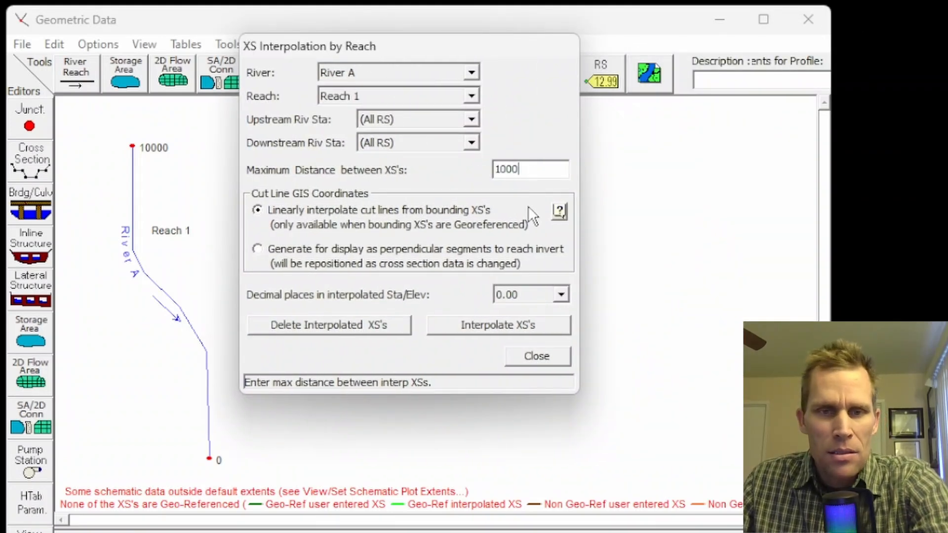
pyautogui.click(484, 330)
pyautogui.click(529, 357)
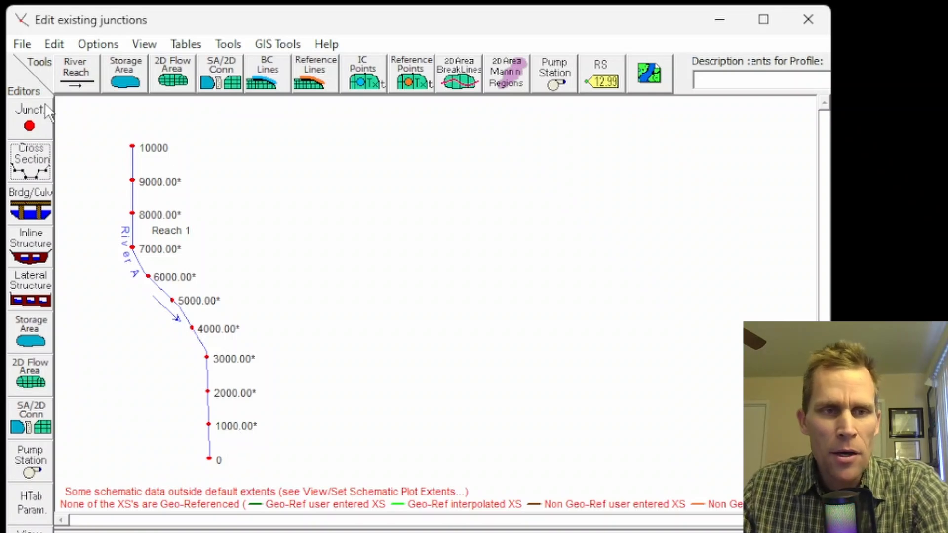
# - Save the geometry data under the title "base" in the project folder
pyautogui.click(22, 44)
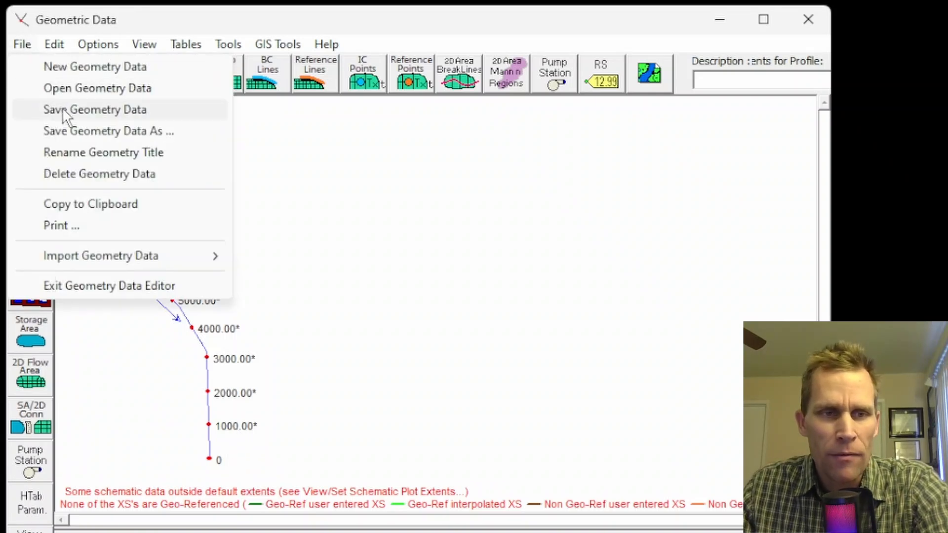
pyautogui.click(94, 129)
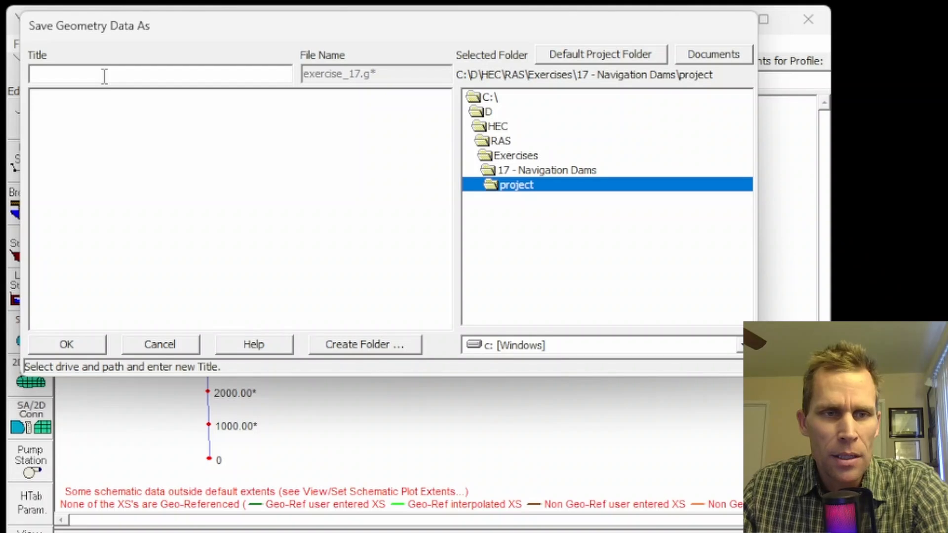
pyautogui.write('base')
pyautogui.click(66, 344)
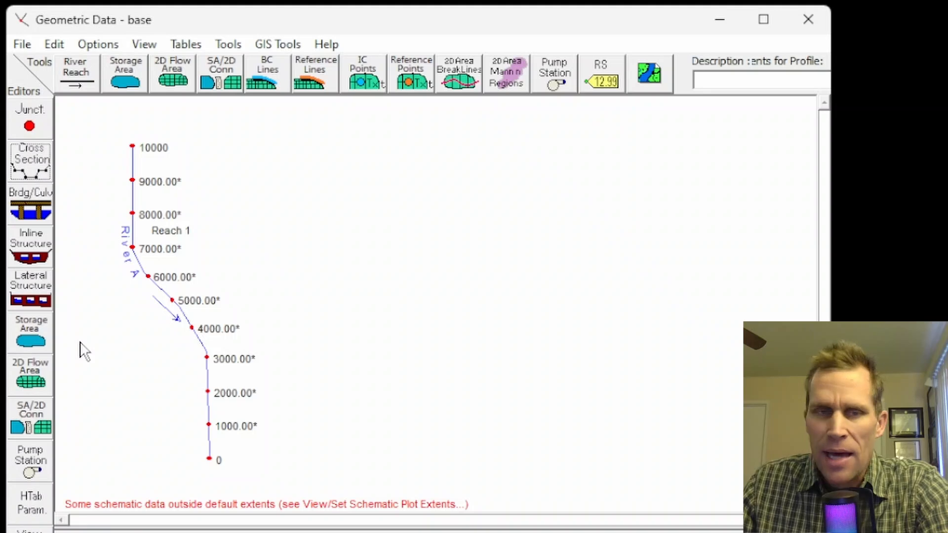
# - Add an inline structure at river station 1900 on River A, Reach 1
pyautogui.click(29, 258)
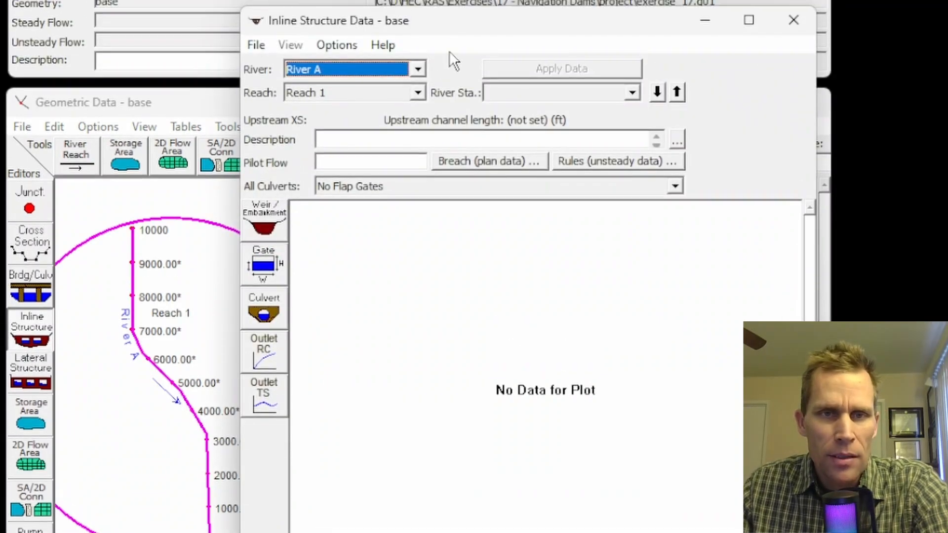
pyautogui.moveTo(460, 21); pyautogui.dragTo(495, 27)
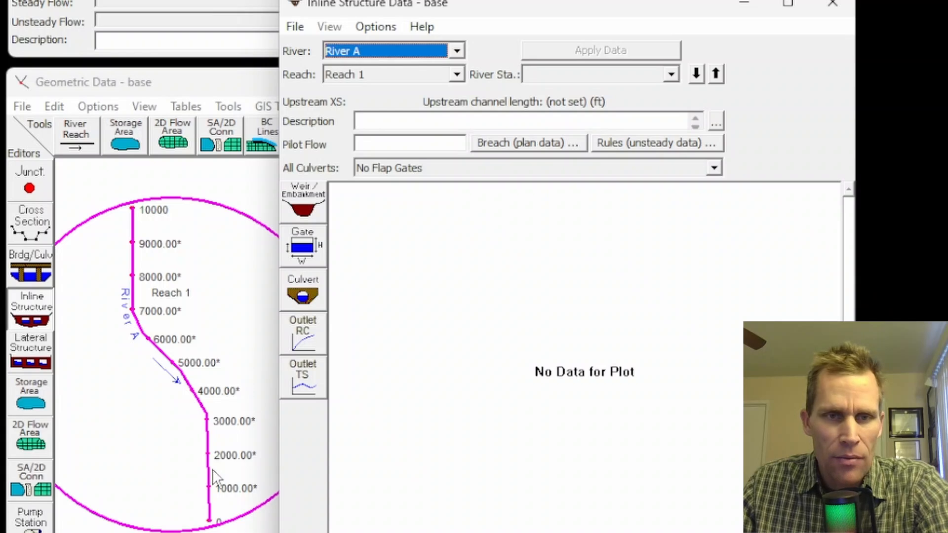
pyautogui.click(372, 27)
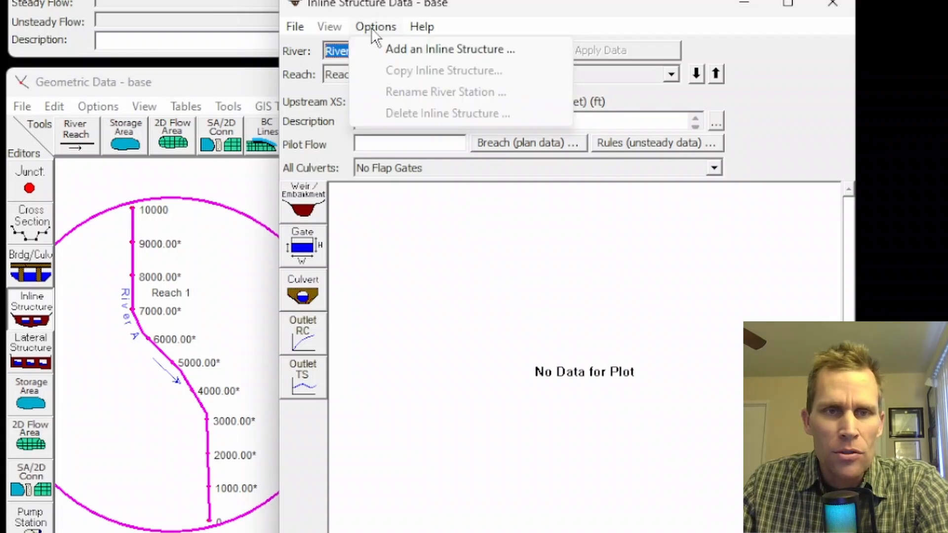
pyautogui.click(404, 51)
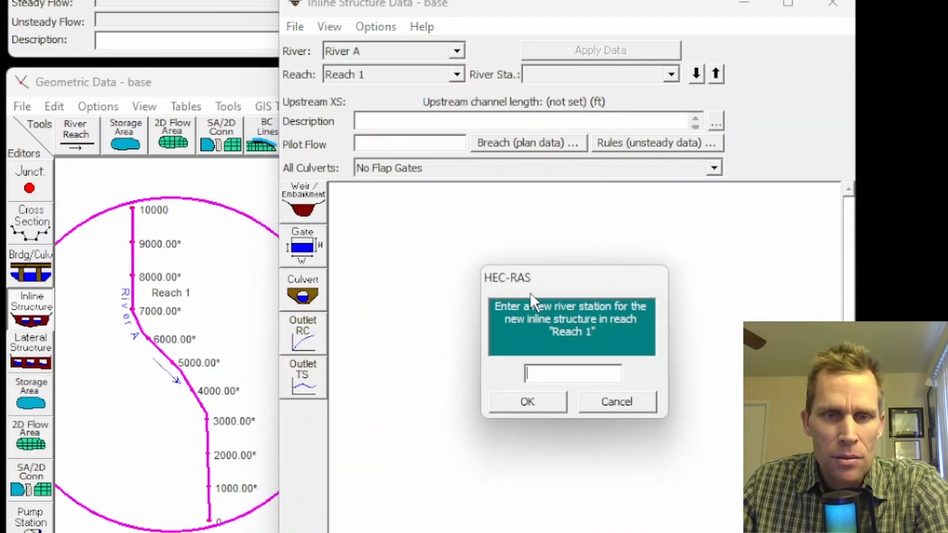
pyautogui.moveTo(531, 294); pyautogui.dragTo(462, 287)
pyautogui.write('1900')
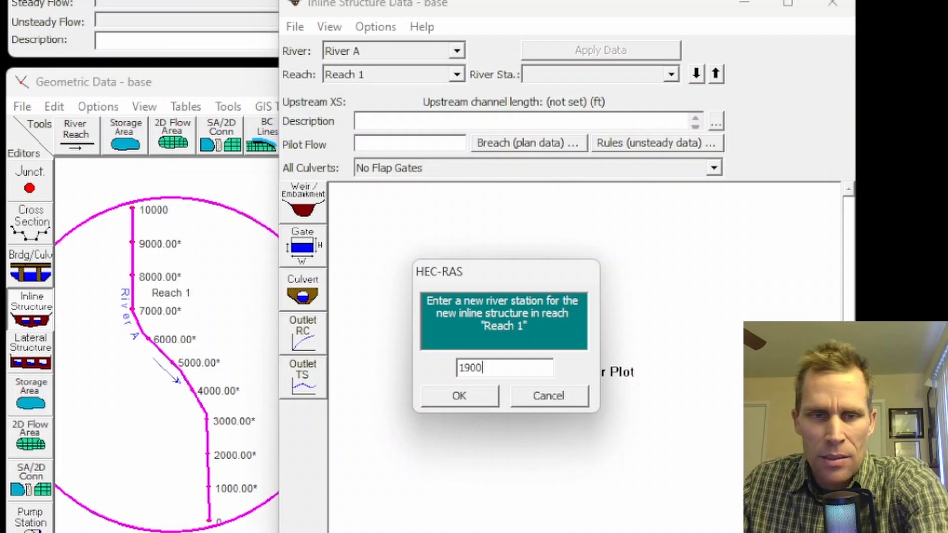
pyautogui.click(478, 402)
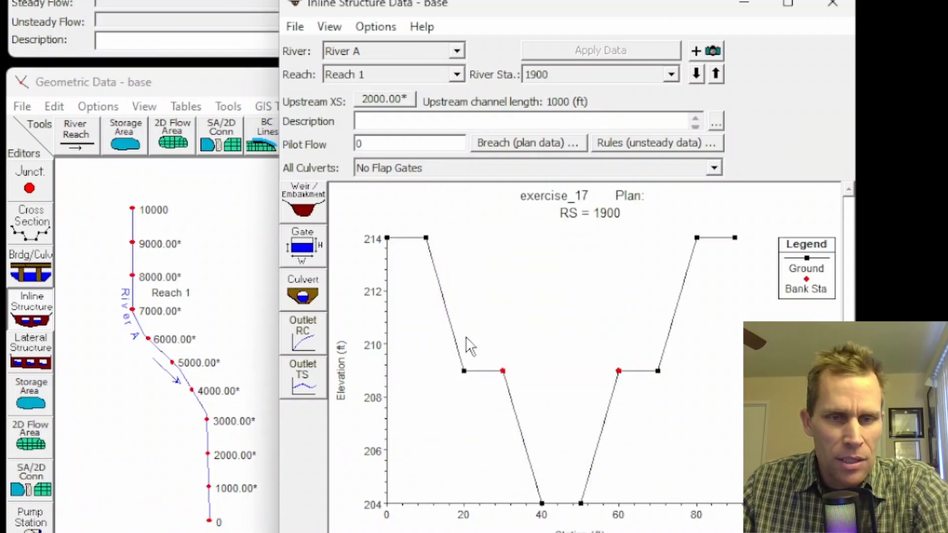
# - Examine the station elevations and bank stations of the cross section upstream of the inline structure without adding ineffective flow areas
pyautogui.click(384, 99)
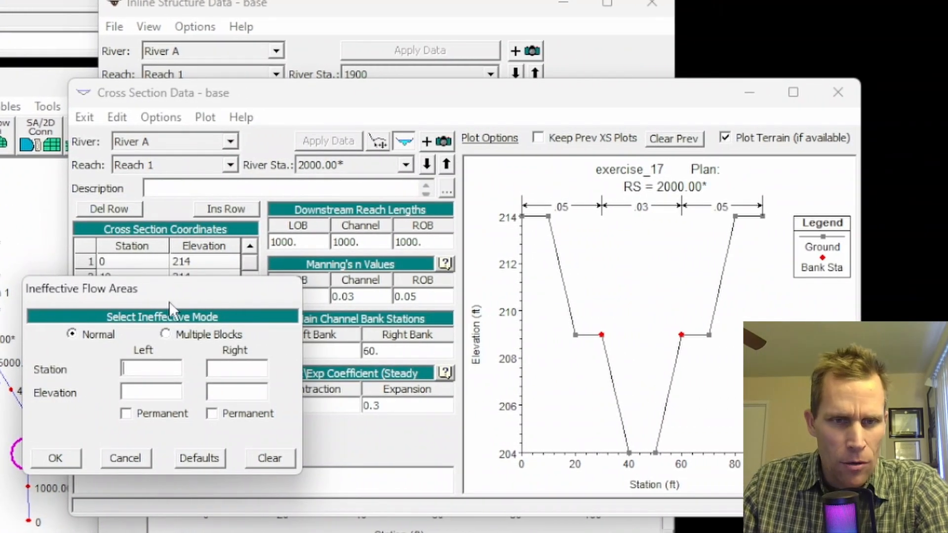
pyautogui.moveTo(169, 301); pyautogui.dragTo(155, 271)
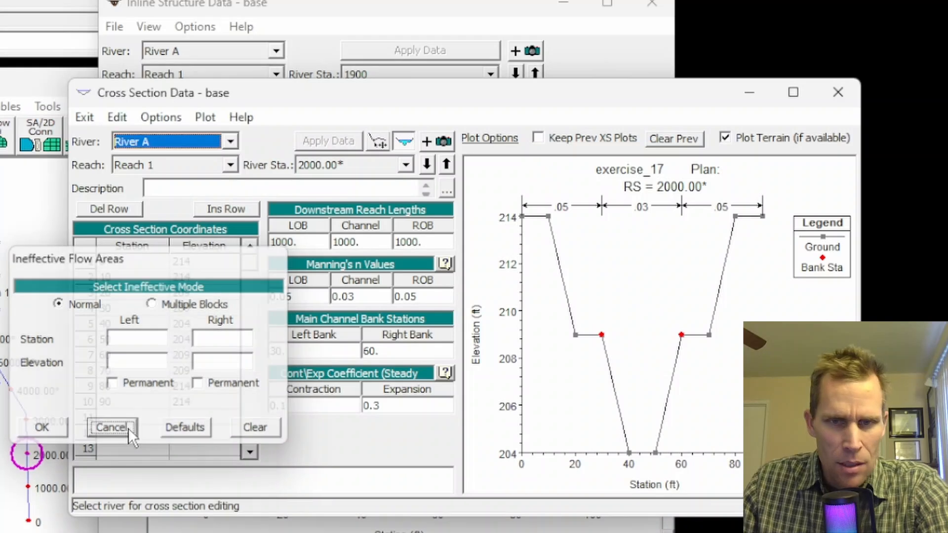
pyautogui.click(128, 429)
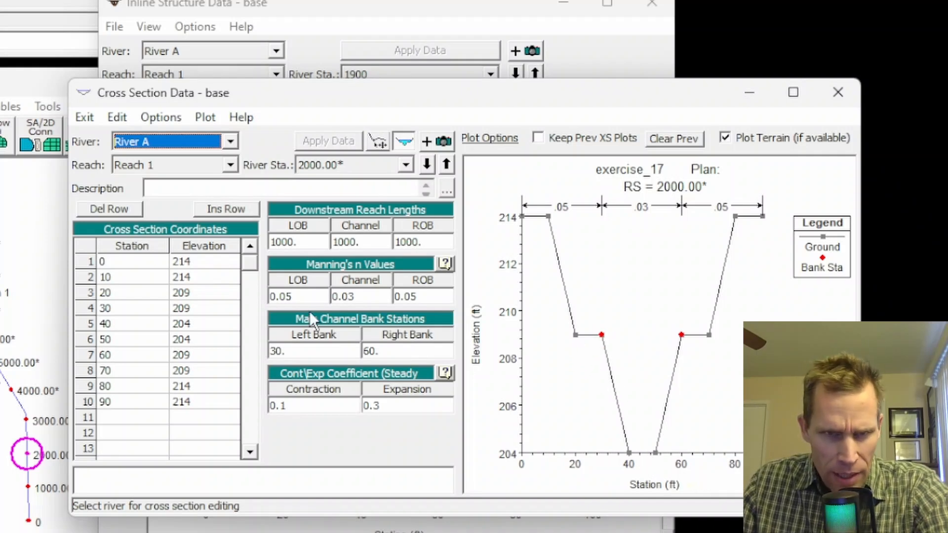
pyautogui.click(191, 310)
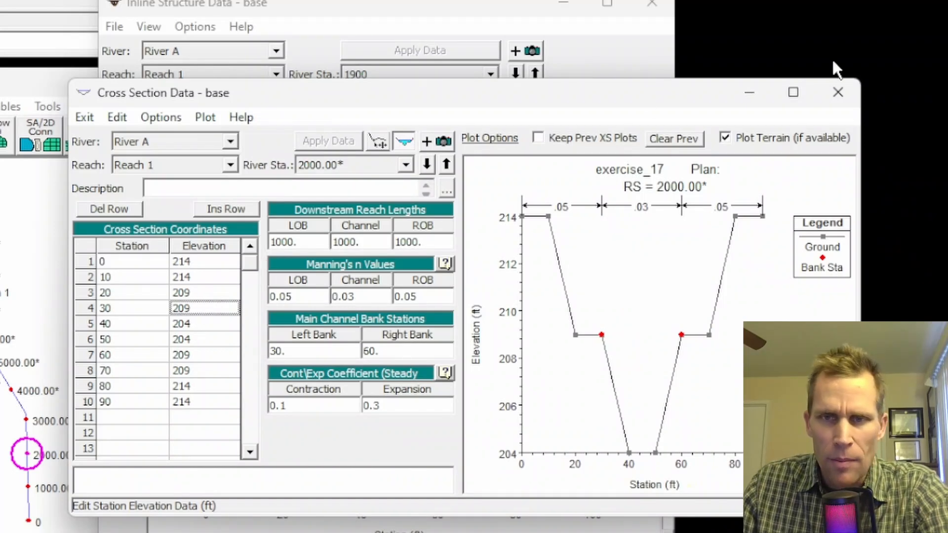
pyautogui.click(838, 91)
# - Set the inline structure's weir distance to 100 ft and its width to 8 ft
pyautogui.click(306, 16)
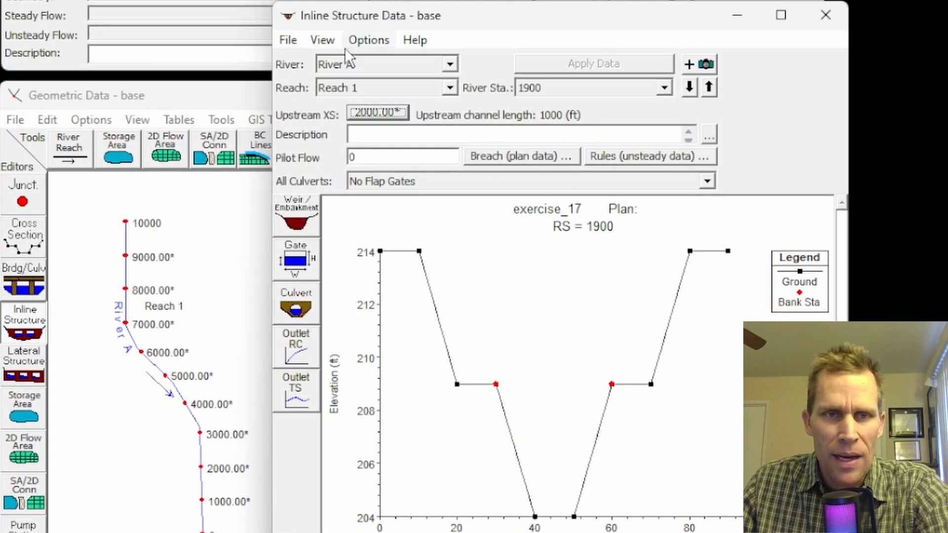
pyautogui.click(312, 210)
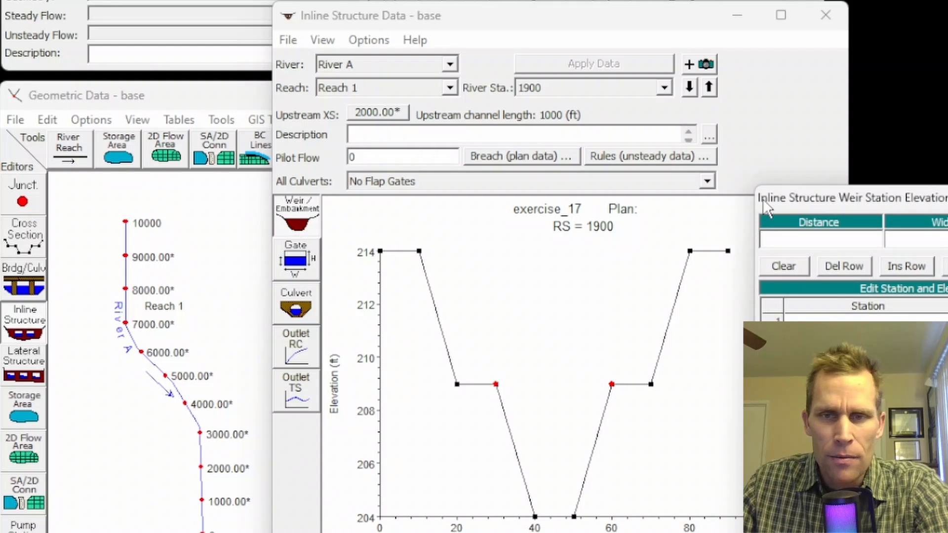
pyautogui.moveTo(872, 186); pyautogui.dragTo(105, 196)
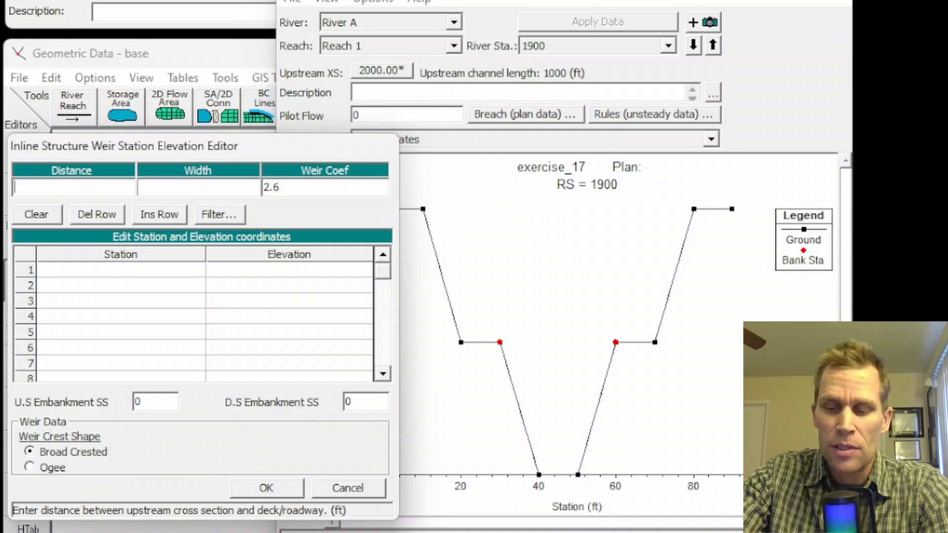
pyautogui.write('100')
pyautogui.press('Tab')
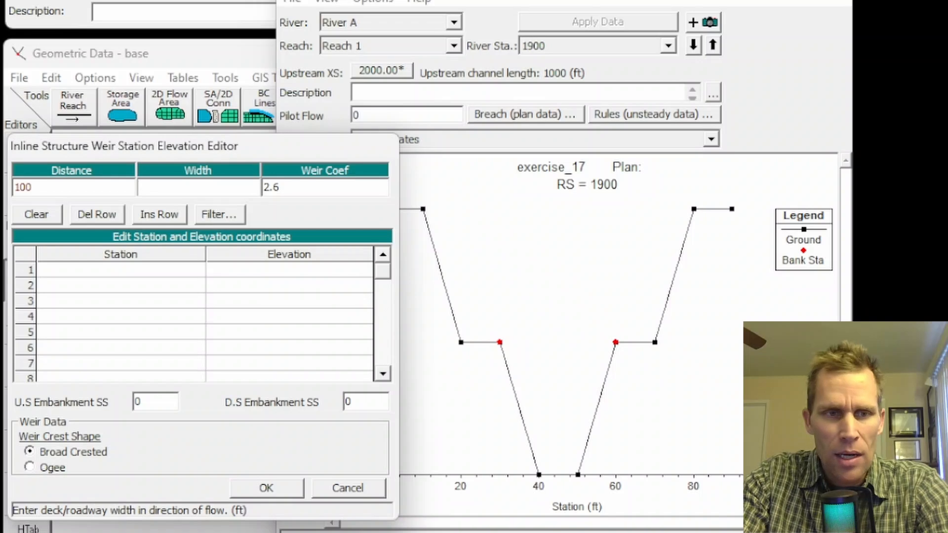
pyautogui.write('8')
pyautogui.press('Tab')
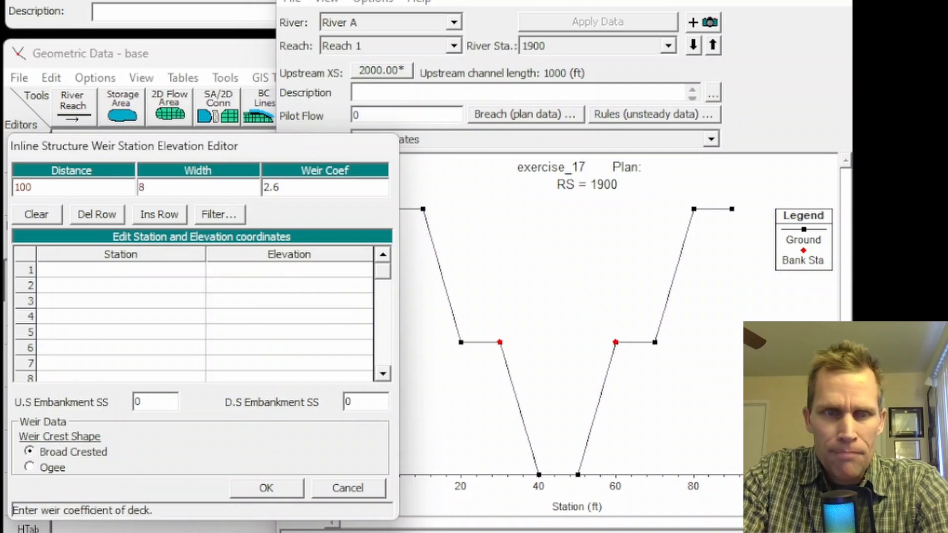
pyautogui.press('Tab')
pyautogui.press('Tab')
pyautogui.press('Tab')
pyautogui.press('Tab')
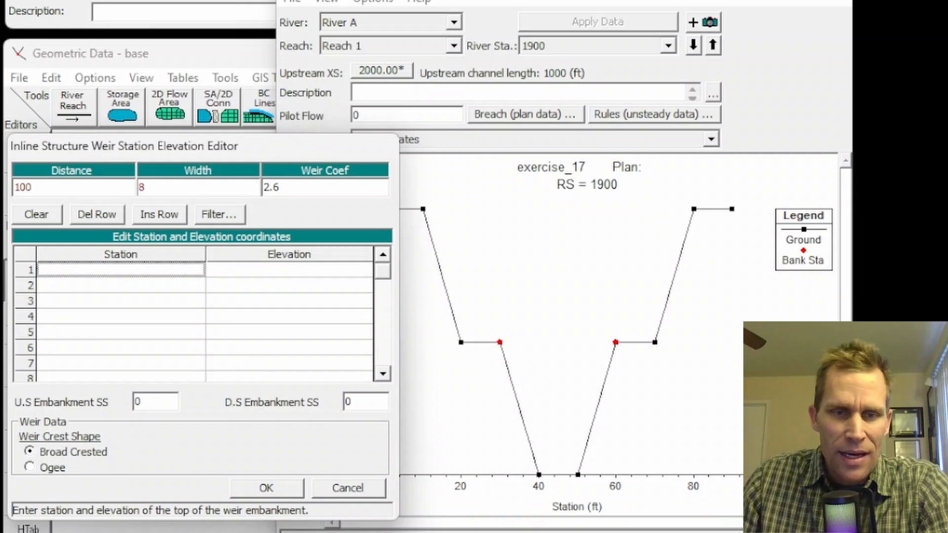
# - Define the weir embankment with elevation 209 at stations 0 and 90
pyautogui.moveTo(302, 153); pyautogui.dragTo(203, 153)
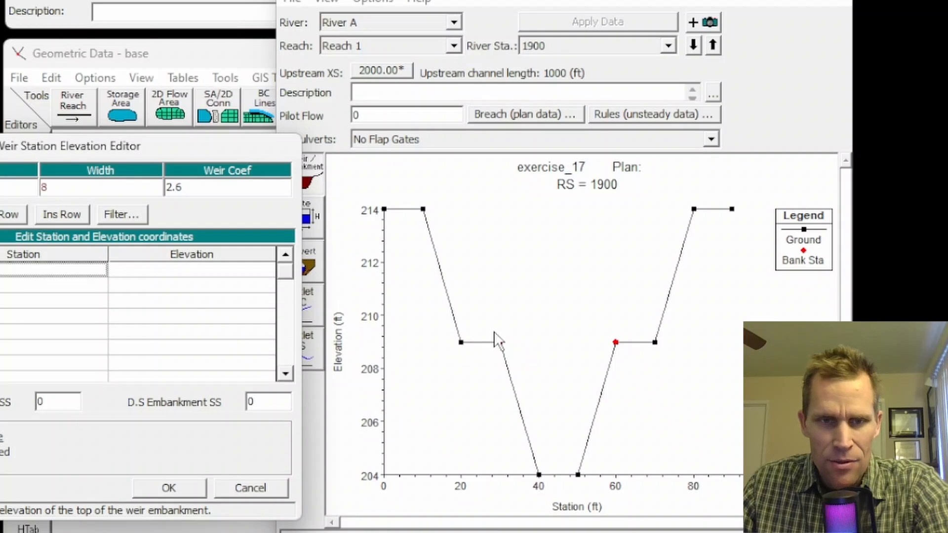
pyautogui.moveTo(183, 147); pyautogui.dragTo(388, 118)
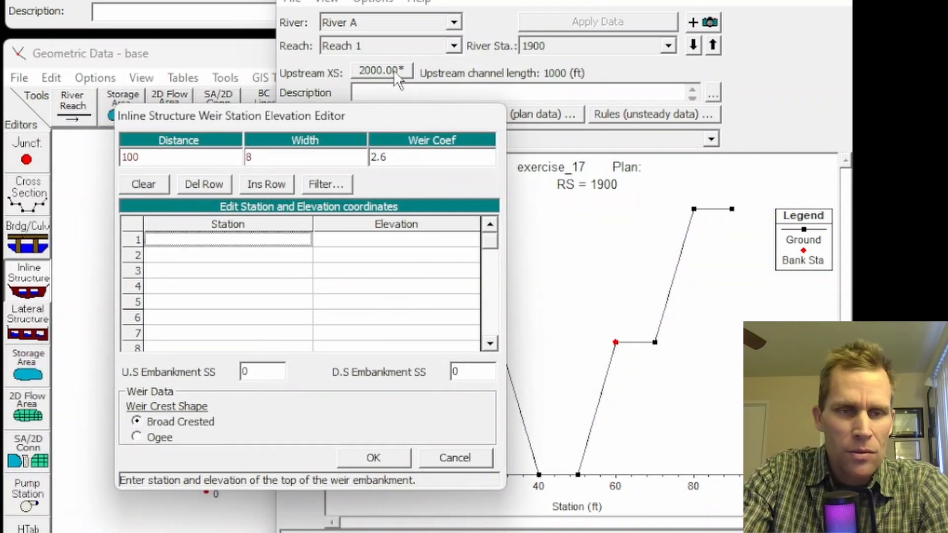
pyautogui.write('0')
pyautogui.press('Tab')
pyautogui.write('209')
pyautogui.press('Tab')
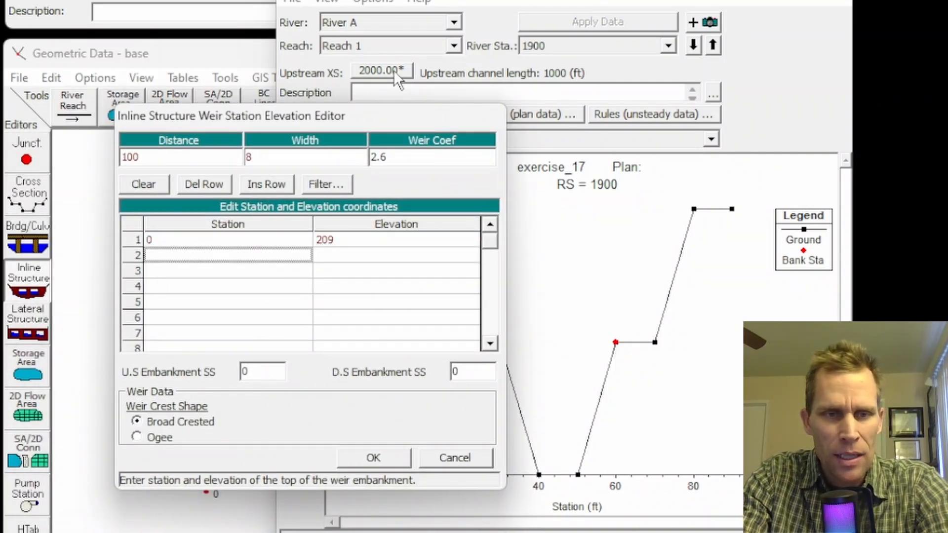
pyautogui.write('90')
pyautogui.press('Tab')
pyautogui.write('2')
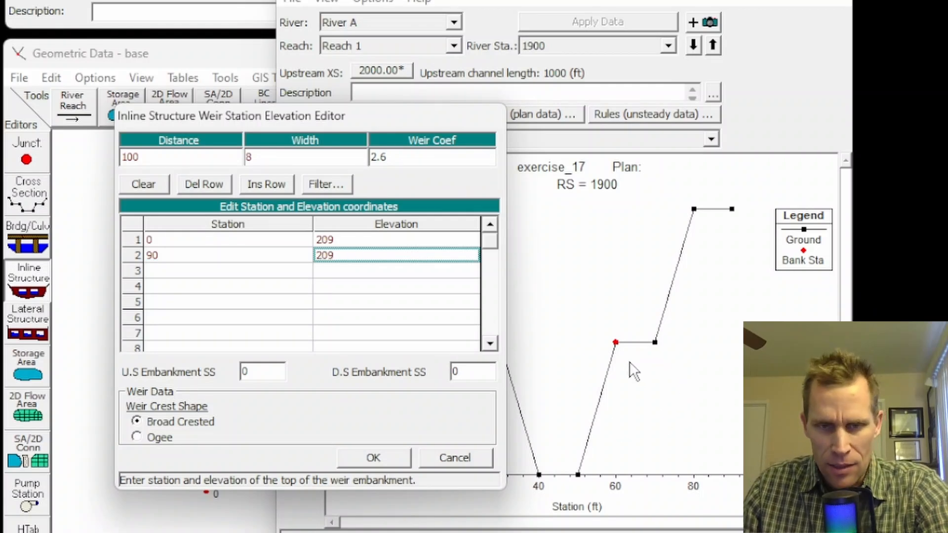
pyautogui.moveTo(408, 124); pyautogui.dragTo(266, 131)
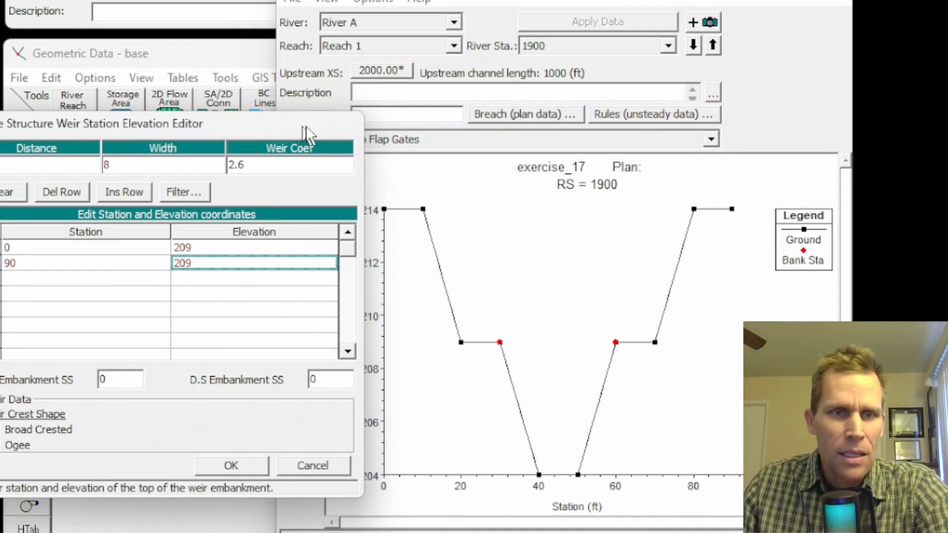
# - Set the weir's upstream and downstream embankment side slopes to 2 and accept the weir data
pyautogui.moveTo(307, 126); pyautogui.dragTo(425, 100)
pyautogui.doubleClick(240, 354)
pyautogui.write('2')
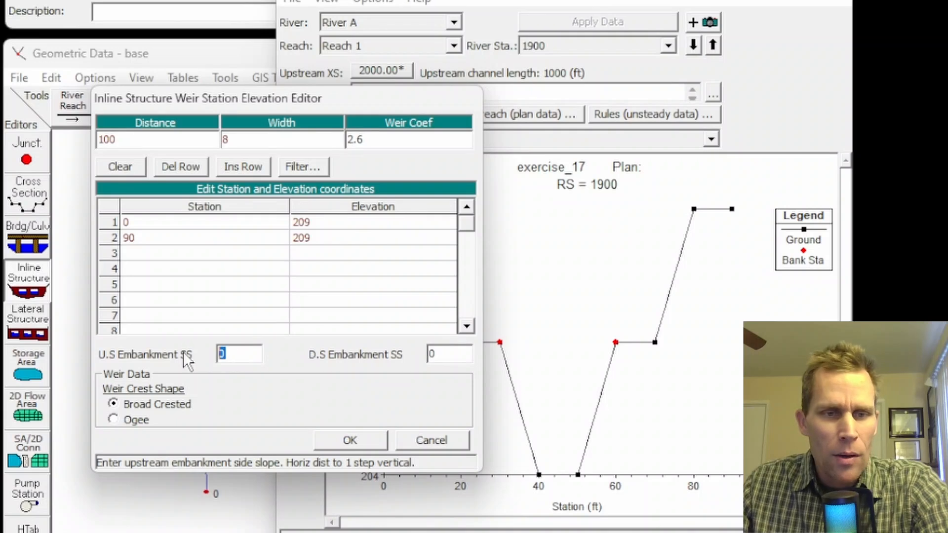
pyautogui.doubleClick(433, 353)
pyautogui.write('2')
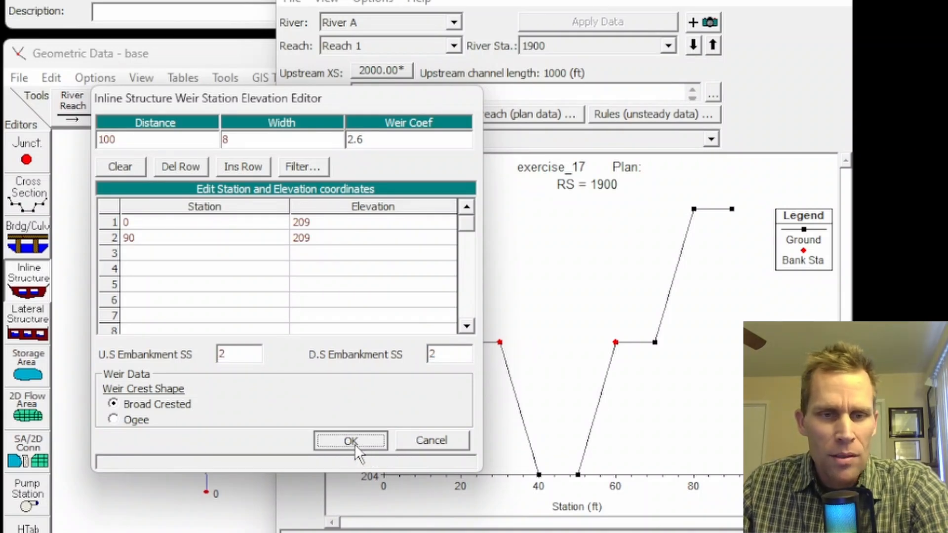
pyautogui.click(354, 443)
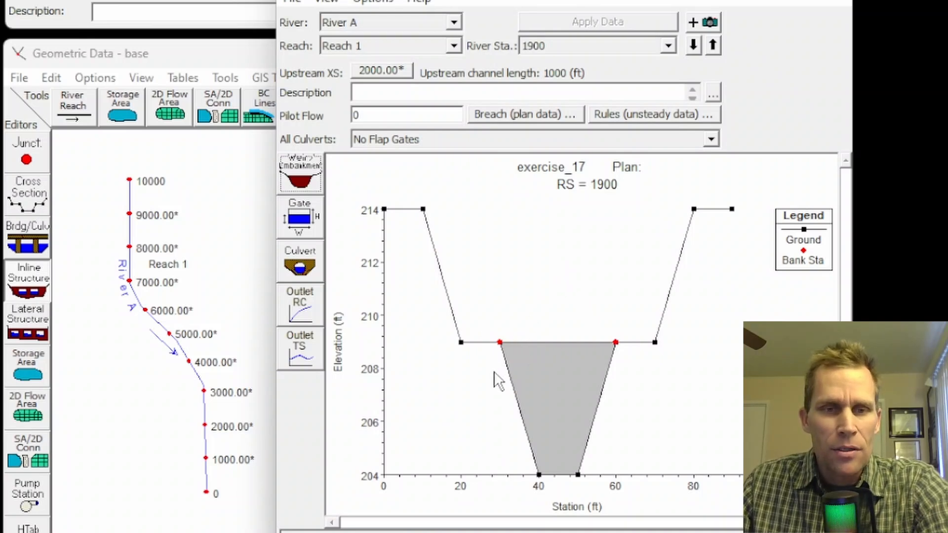
# - Open the gate editor for the inline structure and give the sluice gate a discharge coefficient of 0.5
pyautogui.click(311, 218)
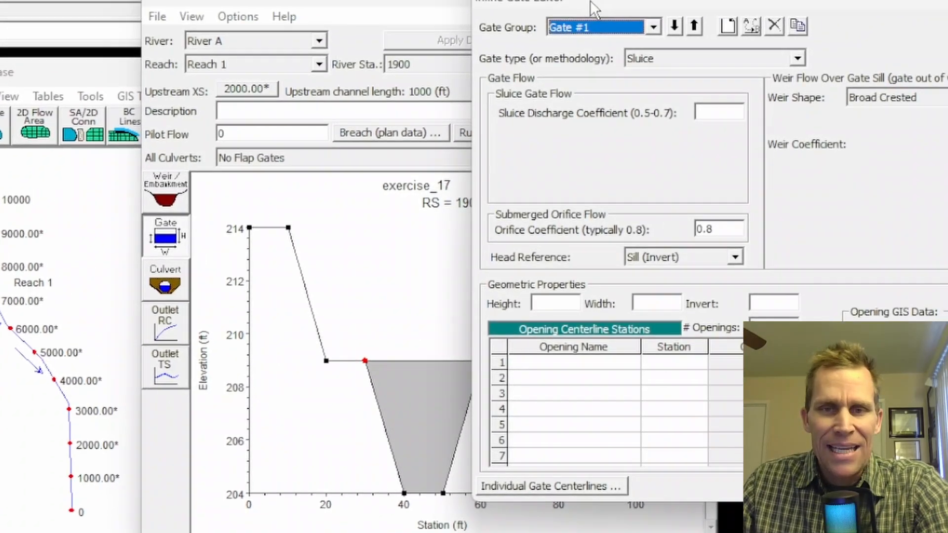
pyautogui.moveTo(626, 2); pyautogui.dragTo(477, 4)
pyautogui.click(569, 114)
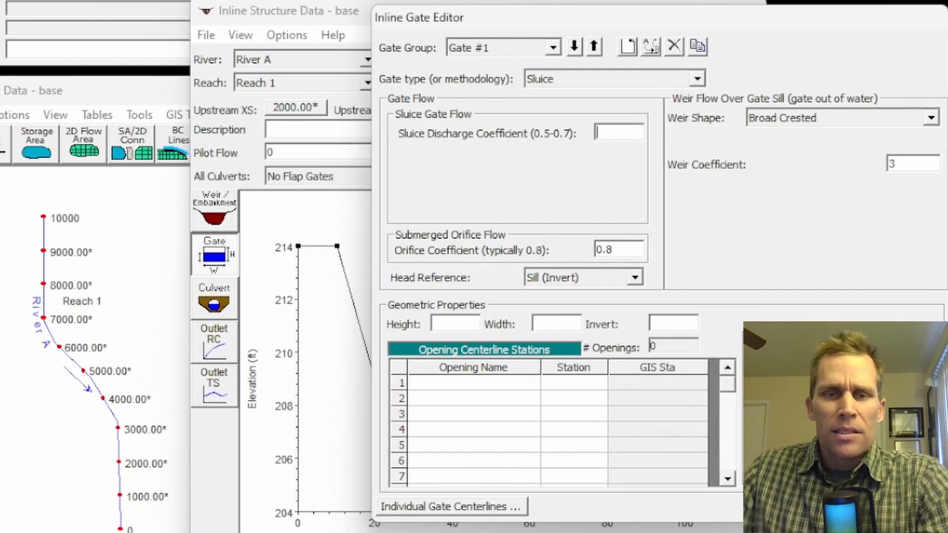
pyautogui.write('.5')
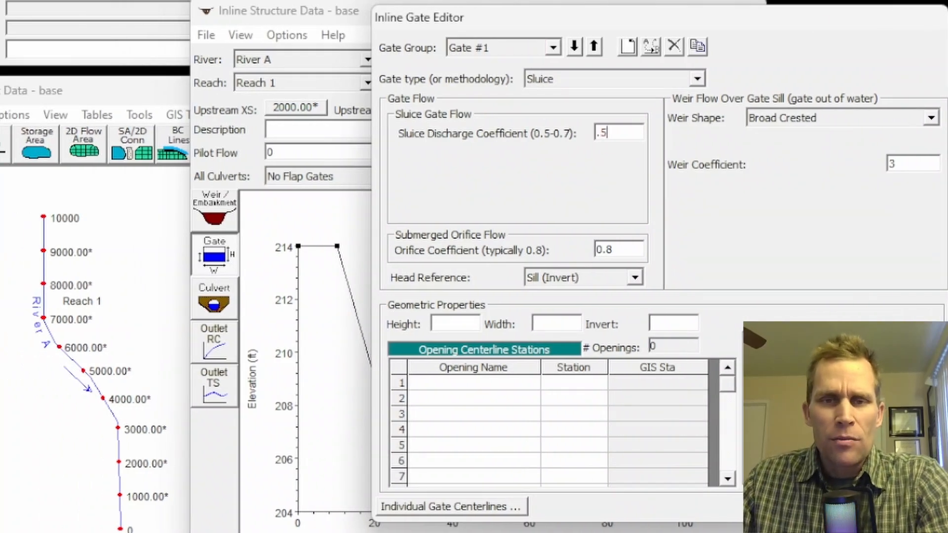
pyautogui.click(675, 75)
pyautogui.click(557, 76)
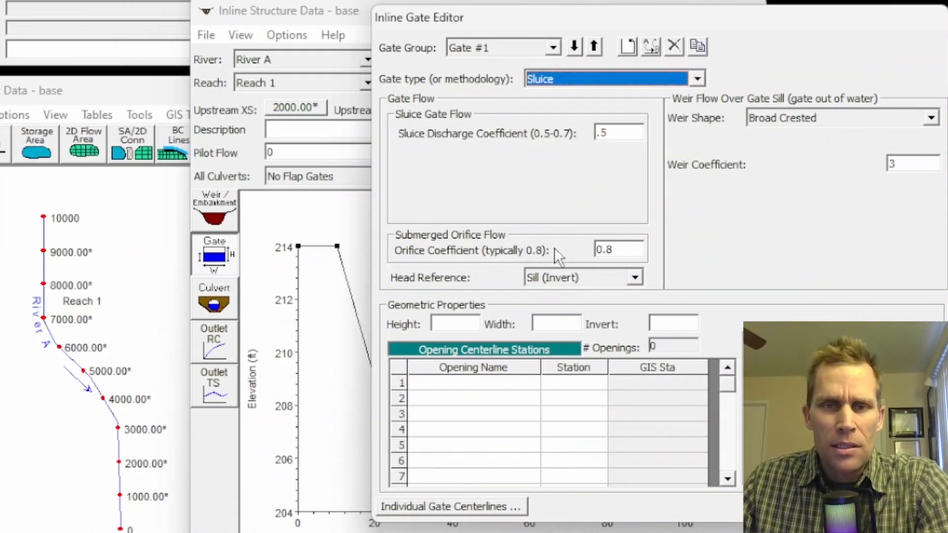
# - Set the gate's invert to 204.5, its height to 3 and its width to 8
pyautogui.click(465, 319)
pyautogui.moveTo(820, 17)
pyautogui.mouseDown()
pyautogui.moveTo(947, 1)
pyautogui.moveTo(947, 32)
pyautogui.moveTo(816, 31)
pyautogui.mouseUp()
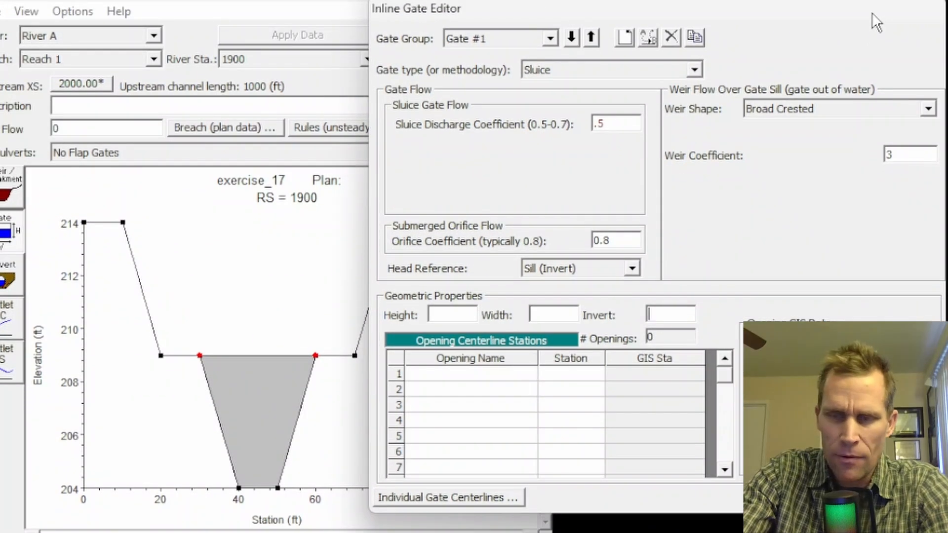
pyautogui.write('204.5')
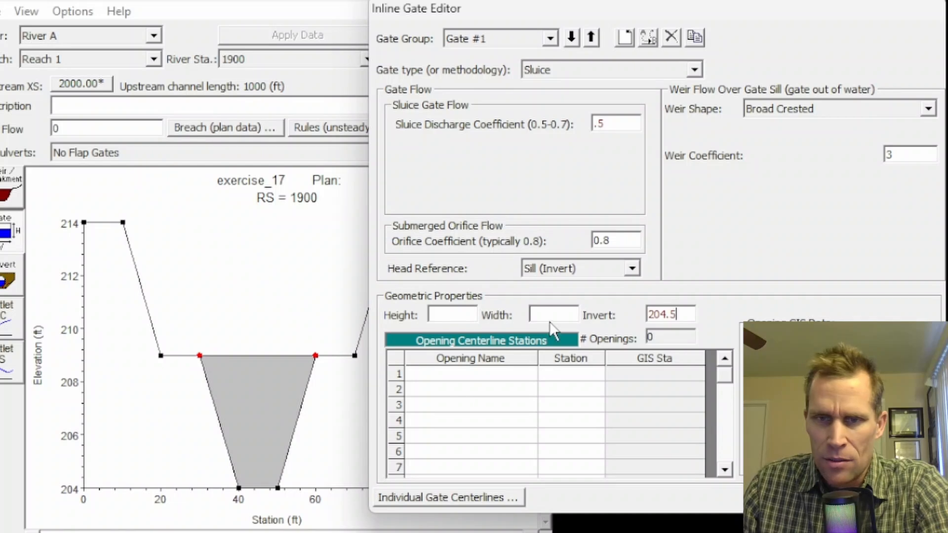
pyautogui.hotkey('shift', 'Tab')
pyautogui.hotkey('shift', 'Tab')
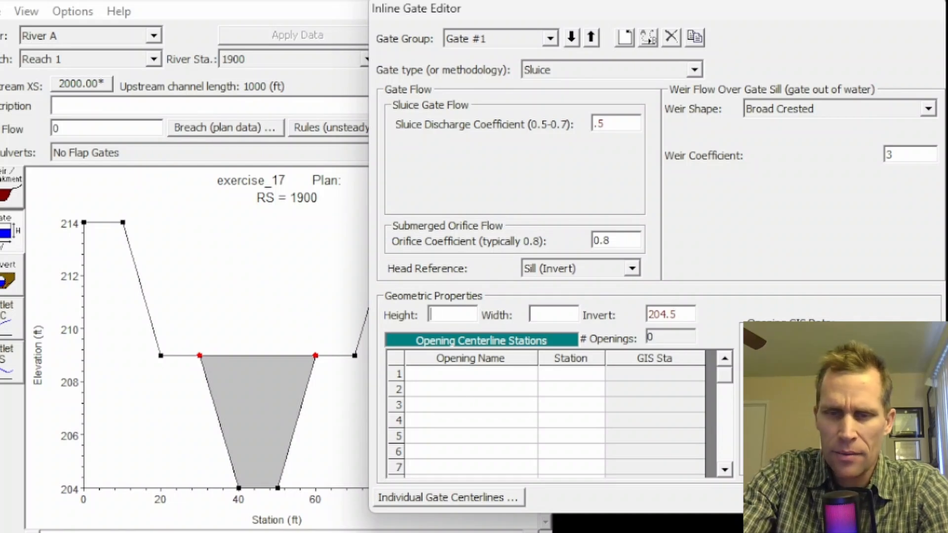
pyautogui.write('3')
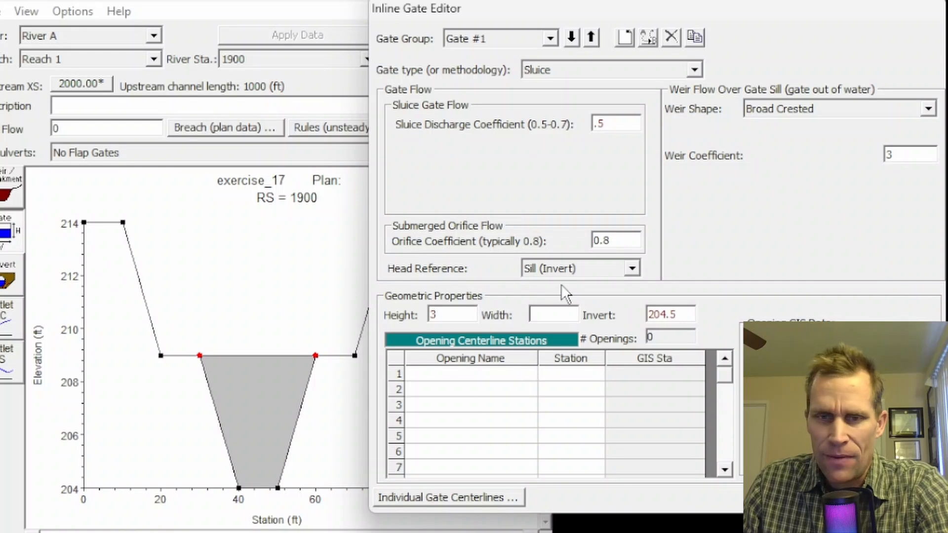
pyautogui.click(553, 307)
pyautogui.write('8')
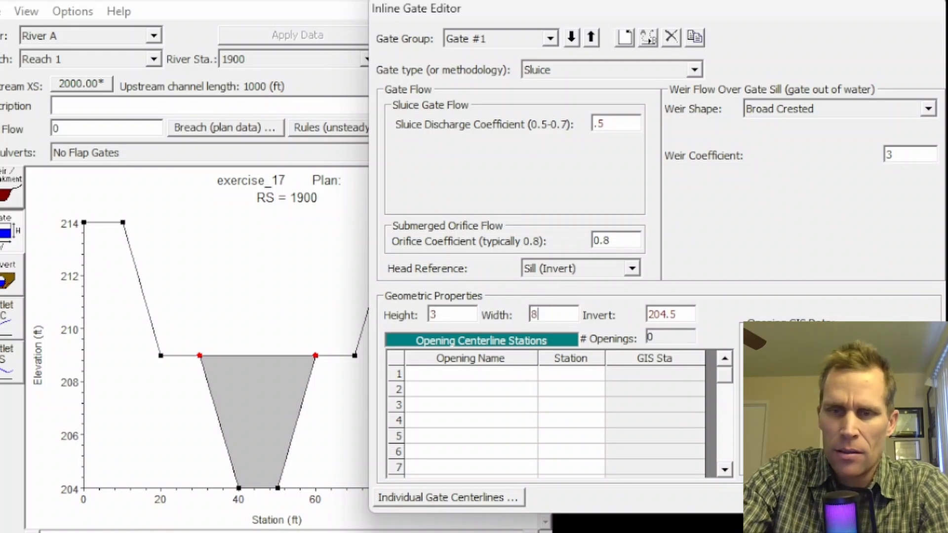
# - Add a gate opening named g1 at centerline station 45 and accept the gate data
pyautogui.click(452, 377)
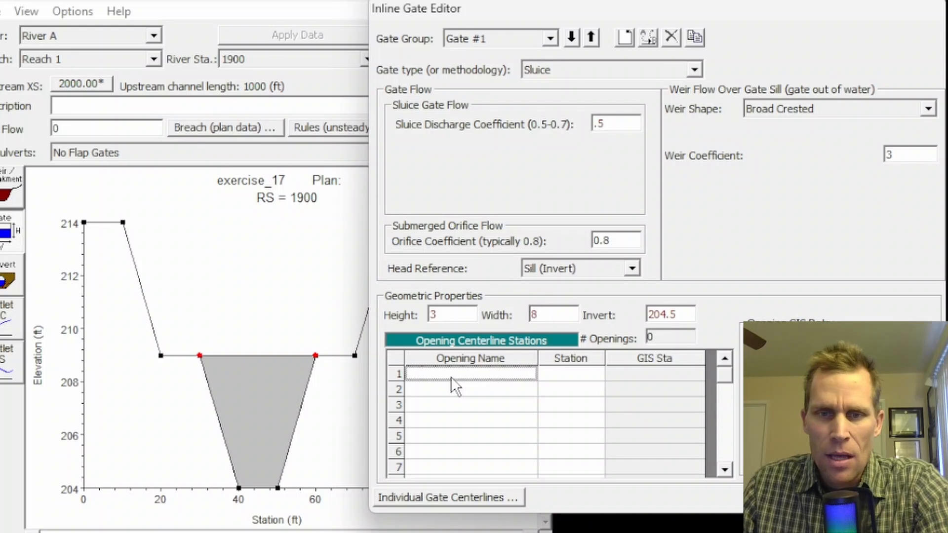
pyautogui.write('g1')
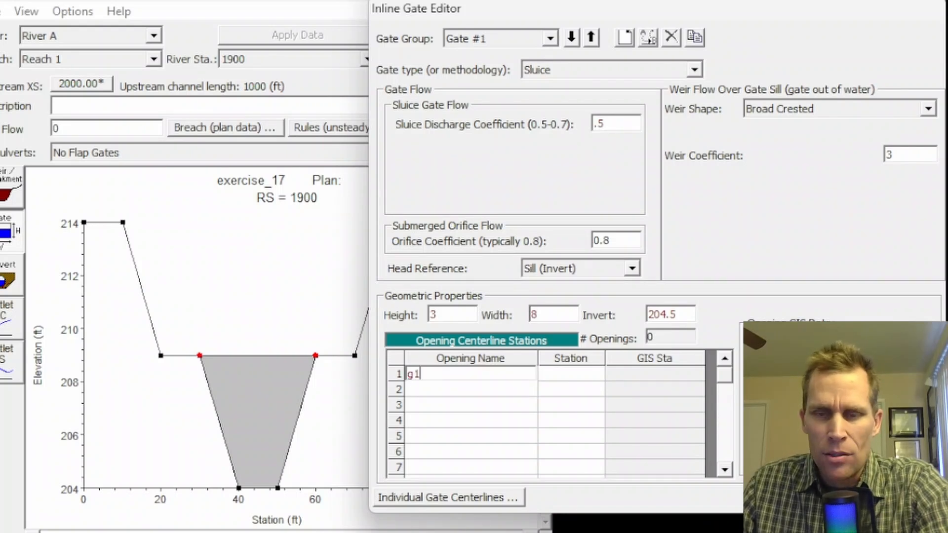
pyautogui.click(569, 371)
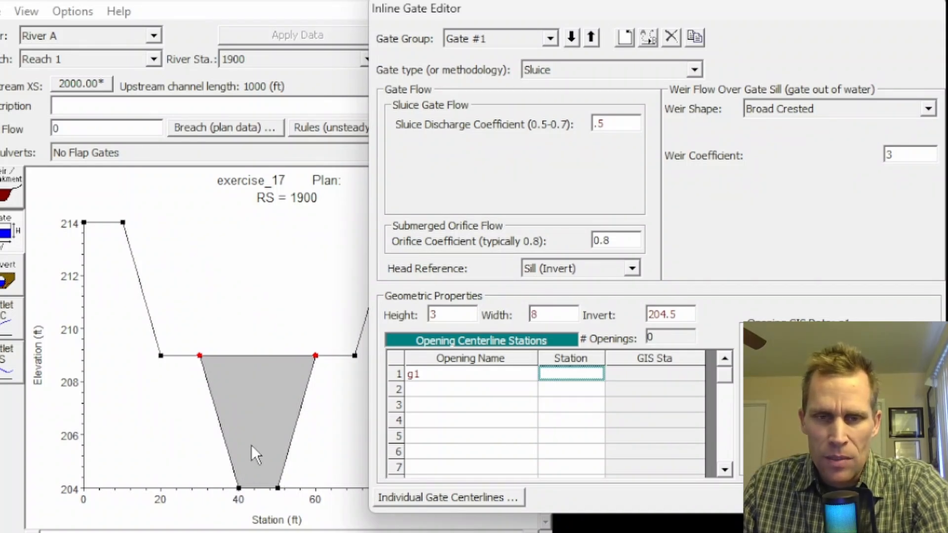
pyautogui.write('45')
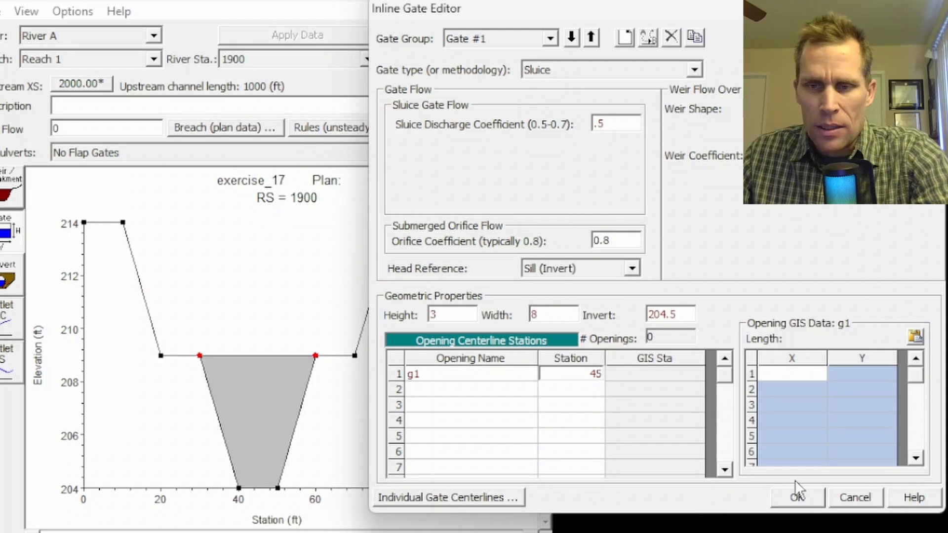
pyautogui.click(800, 504)
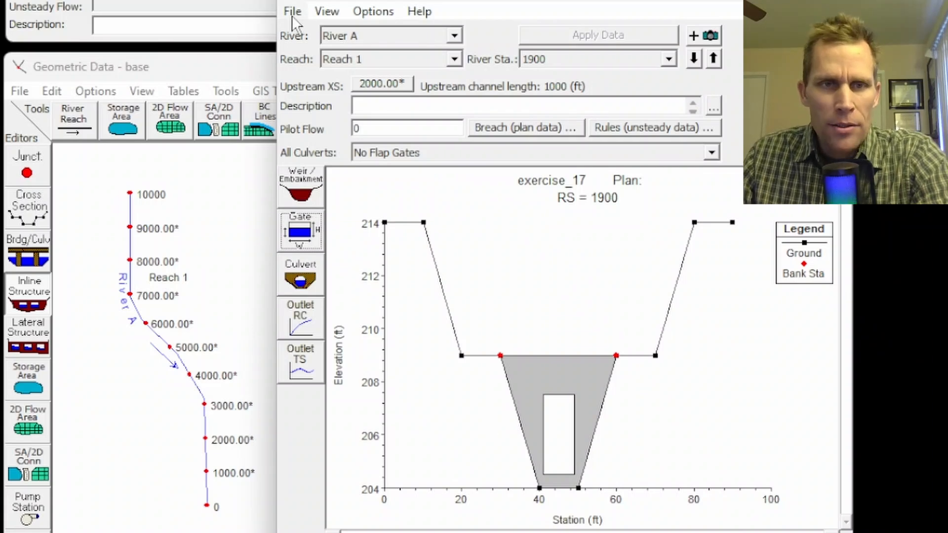
# - Save the geometry data and open the unsteady flow data editor
pyautogui.click(20, 91)
pyautogui.click(67, 155)
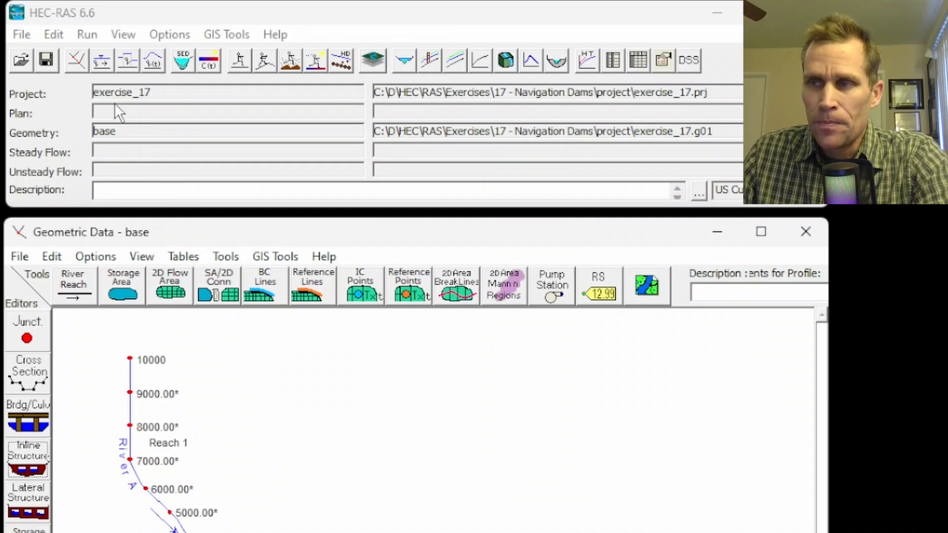
pyautogui.click(58, 29)
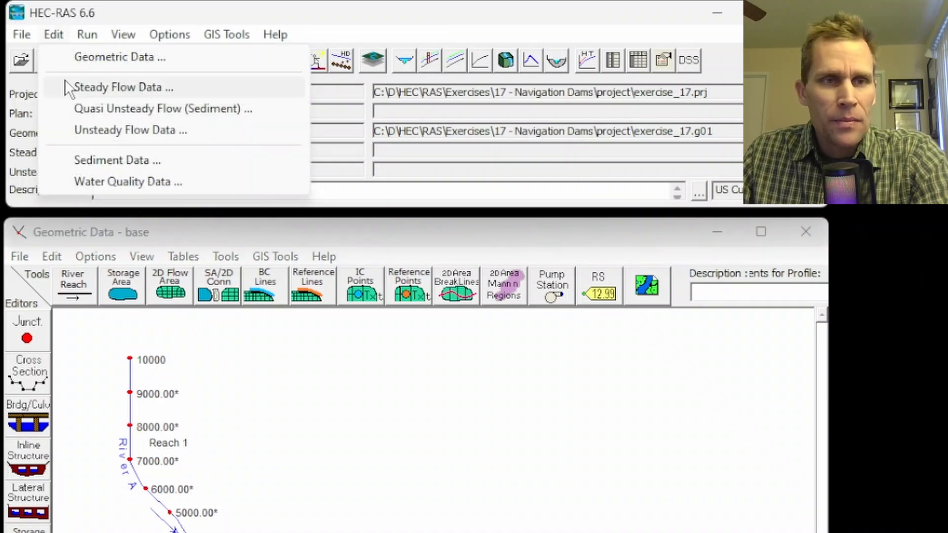
pyautogui.click(93, 130)
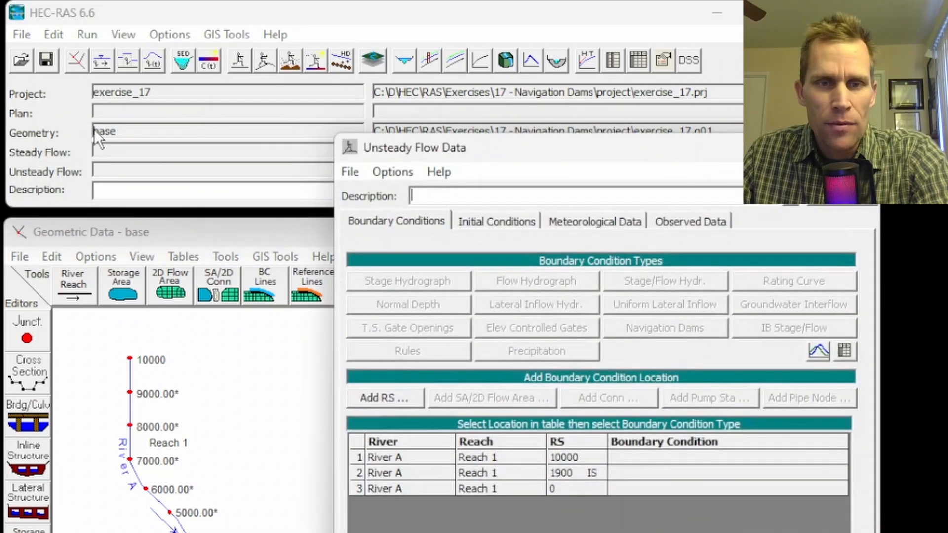
pyautogui.moveTo(495, 157); pyautogui.dragTo(434, 124)
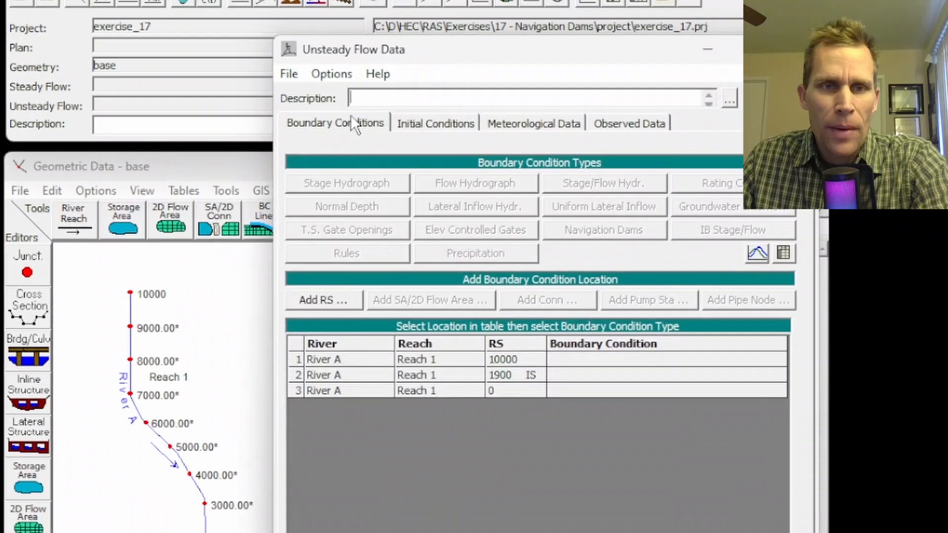
pyautogui.click(346, 189)
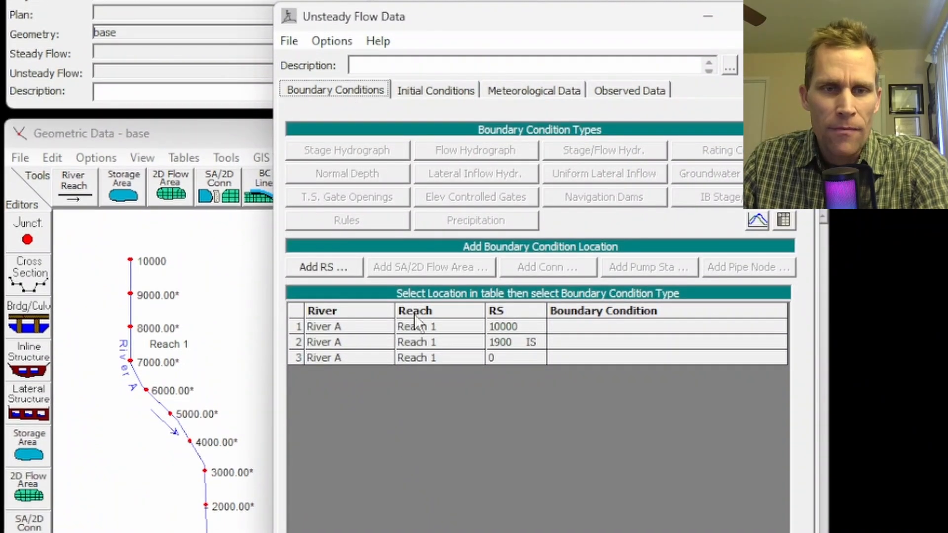
# - Assign a normal depth boundary condition with friction slope 0.002 to river station 0
pyautogui.click(579, 356)
pyautogui.click(338, 174)
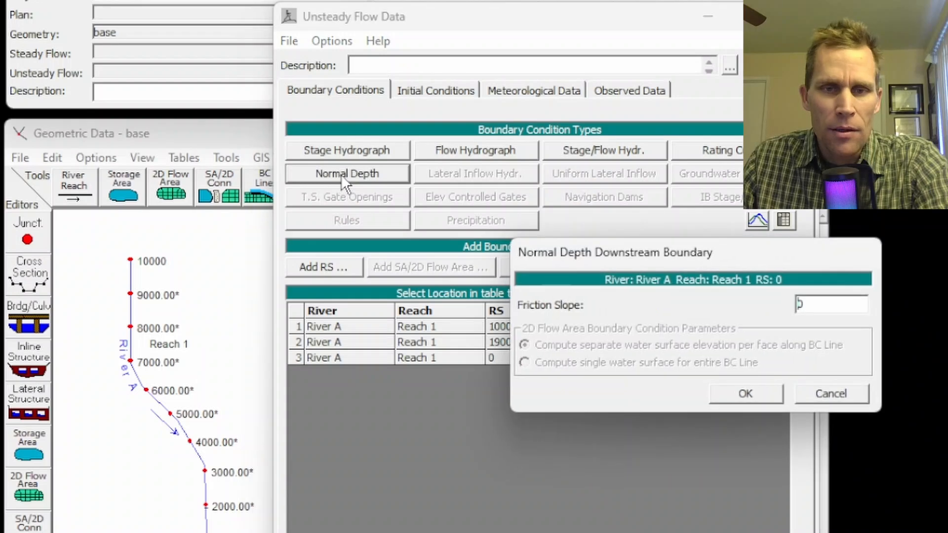
pyautogui.write('0')
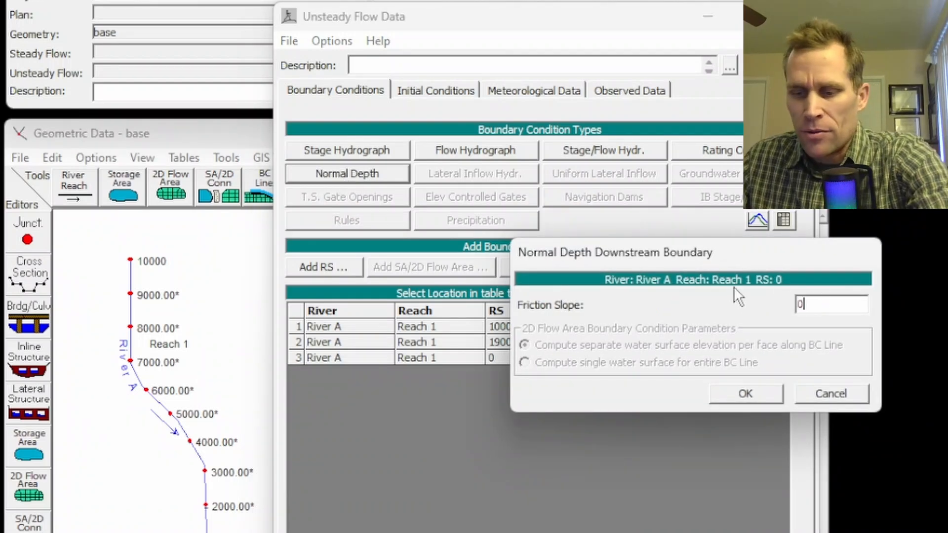
pyautogui.write('.002')
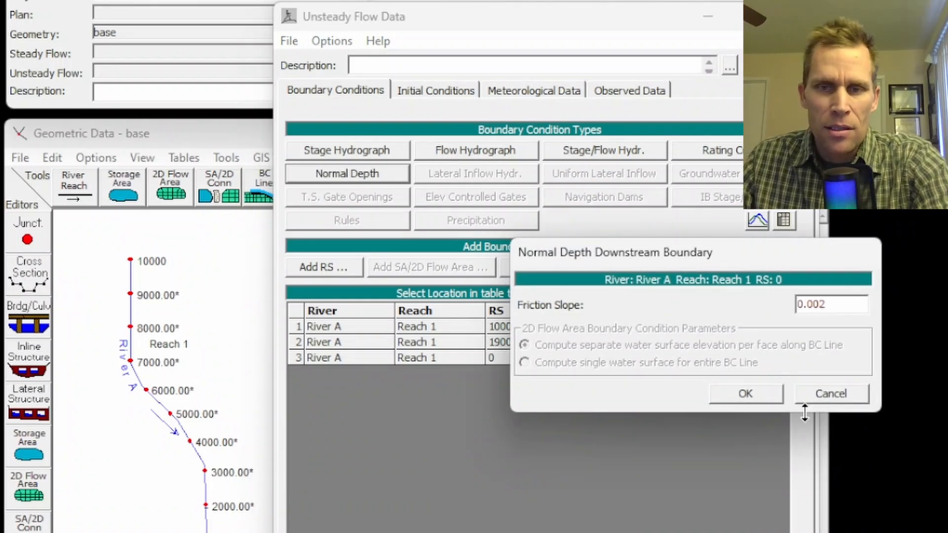
pyautogui.click(756, 393)
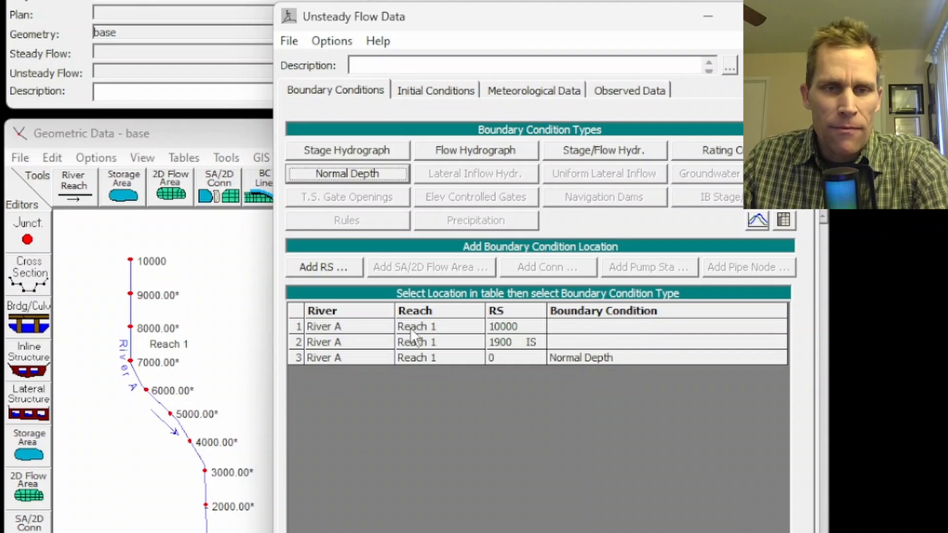
# - Create a flow hydrograph boundary condition at river station 10000, entered as a table that uses the simulation time
pyautogui.click(571, 342)
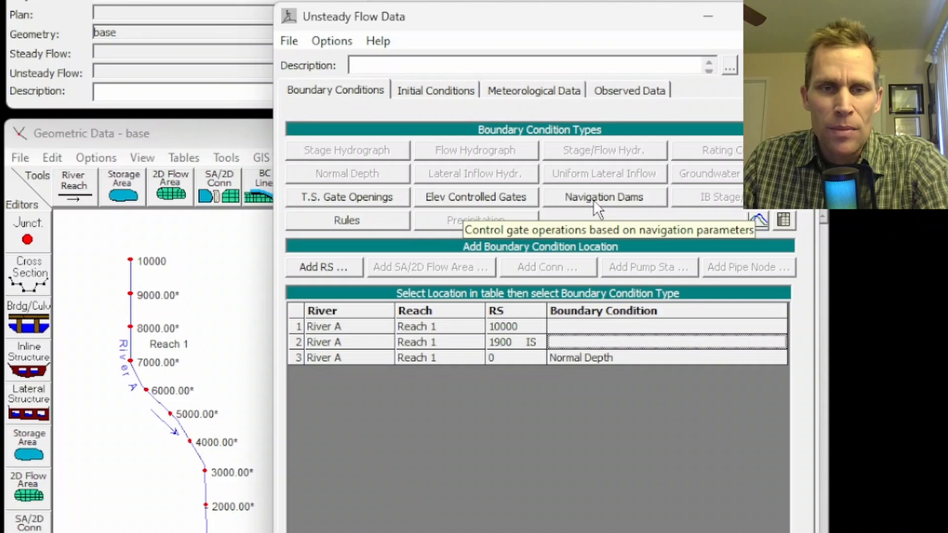
pyautogui.click(562, 324)
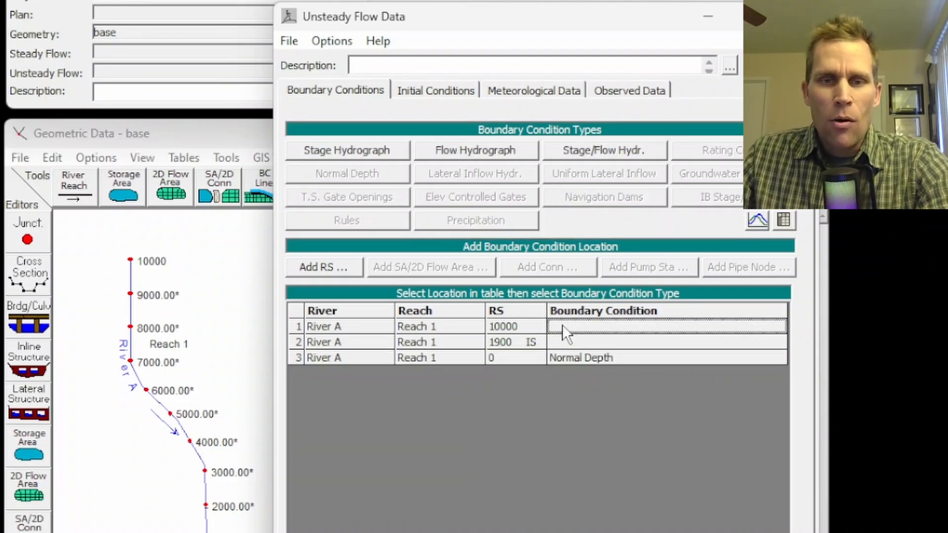
pyautogui.click(461, 147)
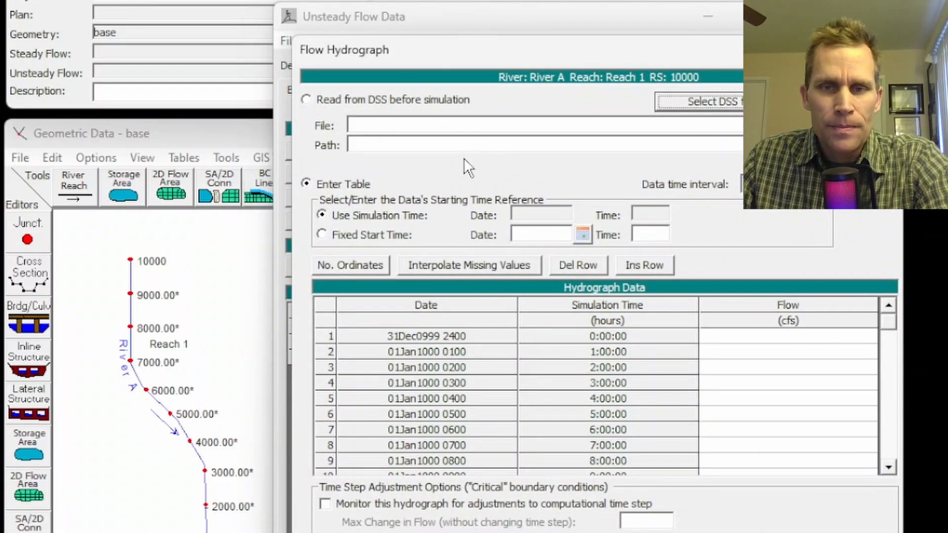
pyautogui.click(307, 185)
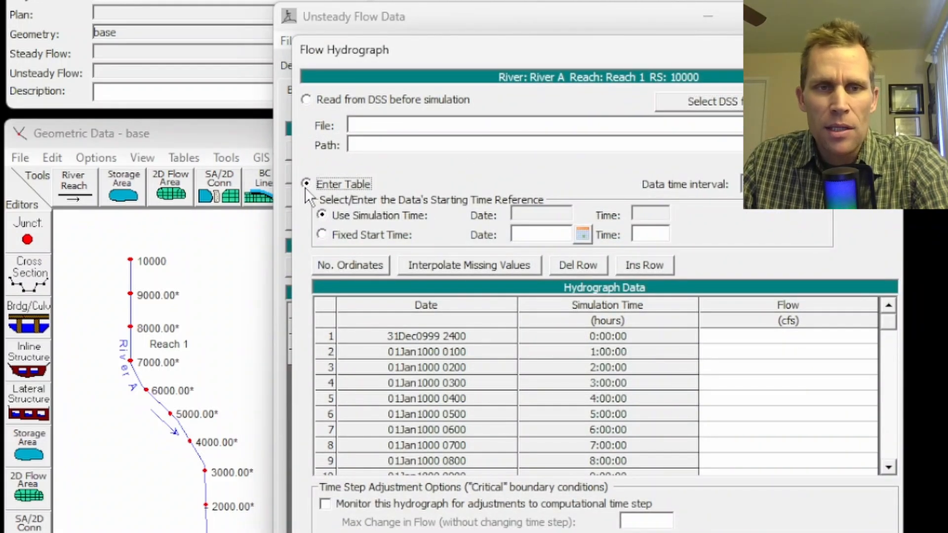
pyautogui.click(322, 215)
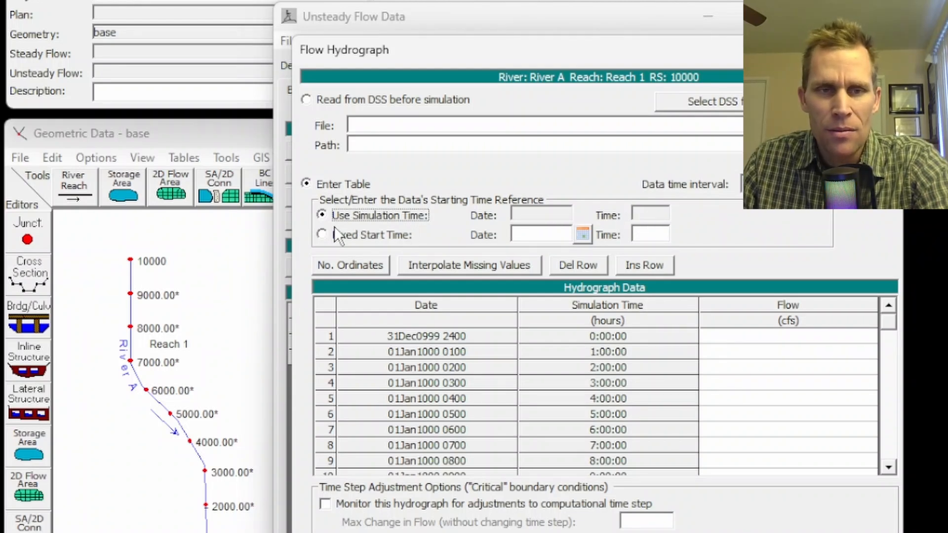
pyautogui.click(322, 235)
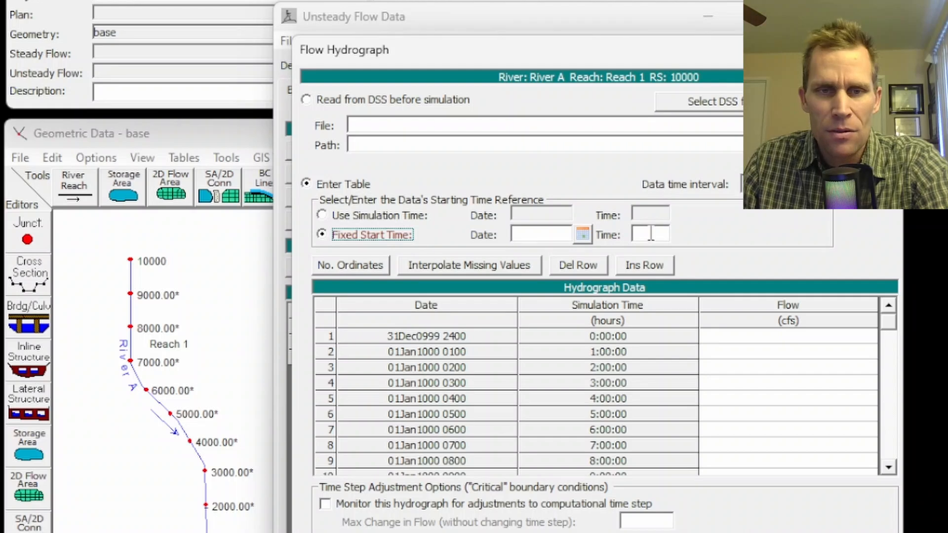
pyautogui.click(323, 216)
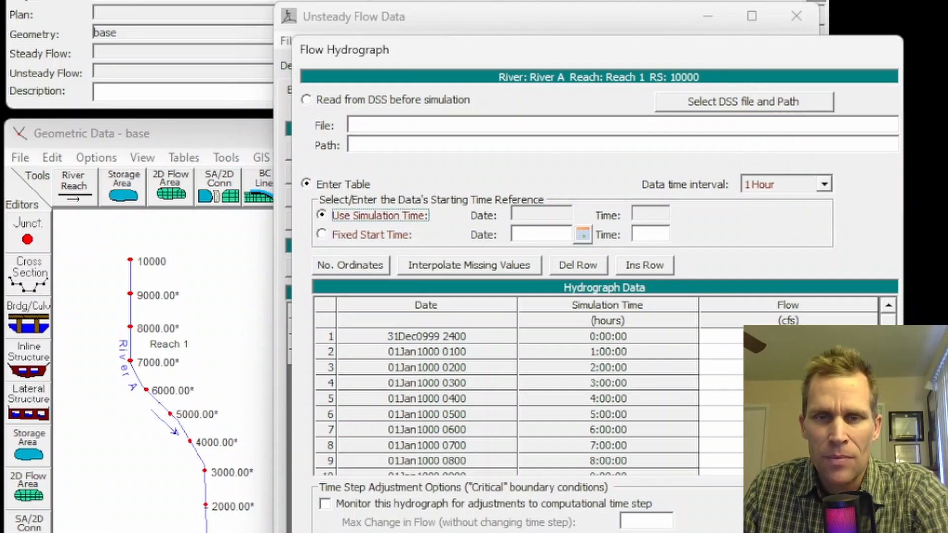
# - Set the flow hydrograph's data time interval to 1 hour
pyautogui.moveTo(771, 337); pyautogui.dragTo(771, 353)
pyautogui.click(825, 181)
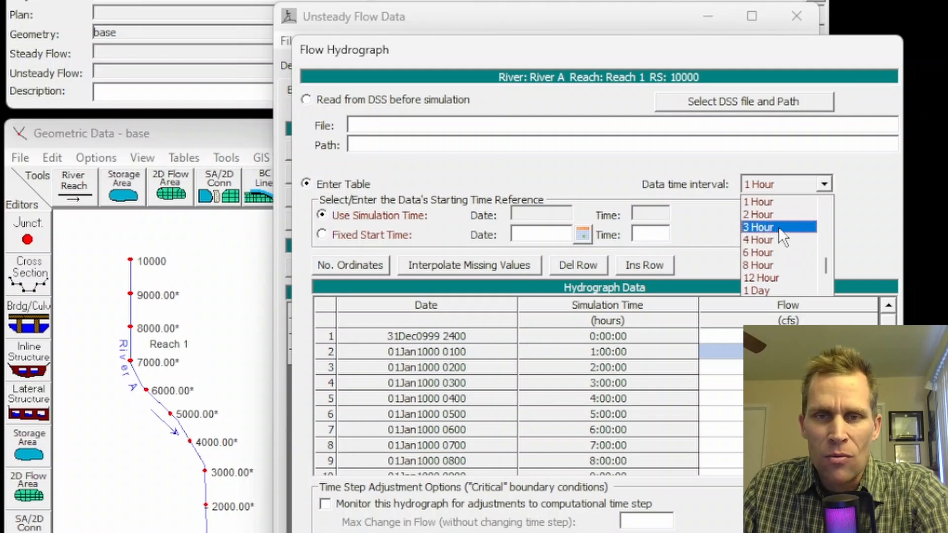
pyautogui.scroll(1, 778, 239)
pyautogui.click(775, 239)
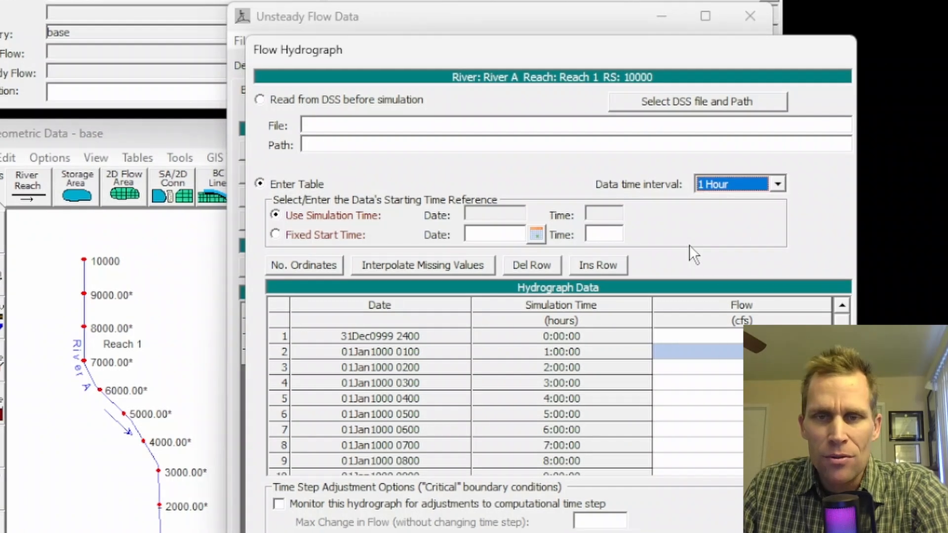
# - Check how many rows the flow hydrograph table offers and its maximum number of ordinates
pyautogui.moveTo(732, 337); pyautogui.dragTo(744, 470)
pyautogui.moveTo(624, 470); pyautogui.dragTo(625, 435)
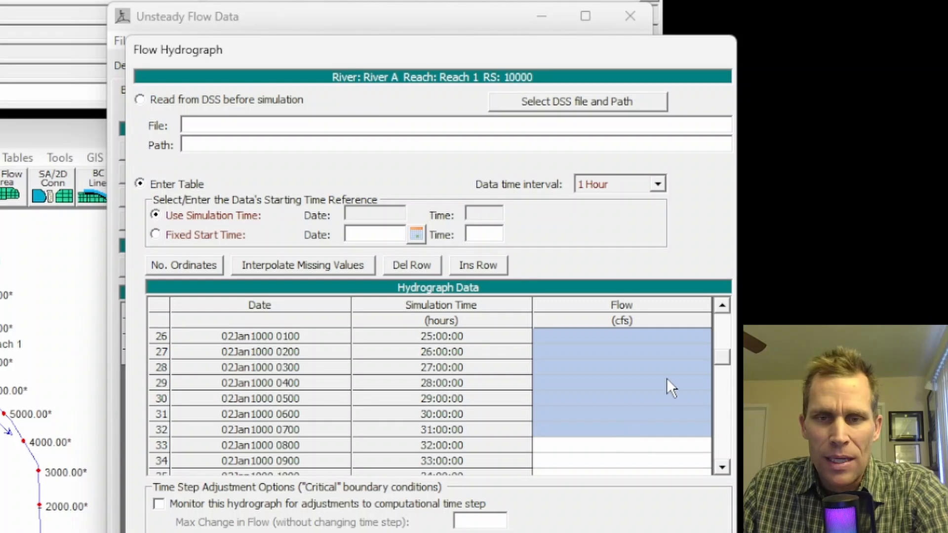
pyautogui.moveTo(720, 361); pyautogui.dragTo(722, 457)
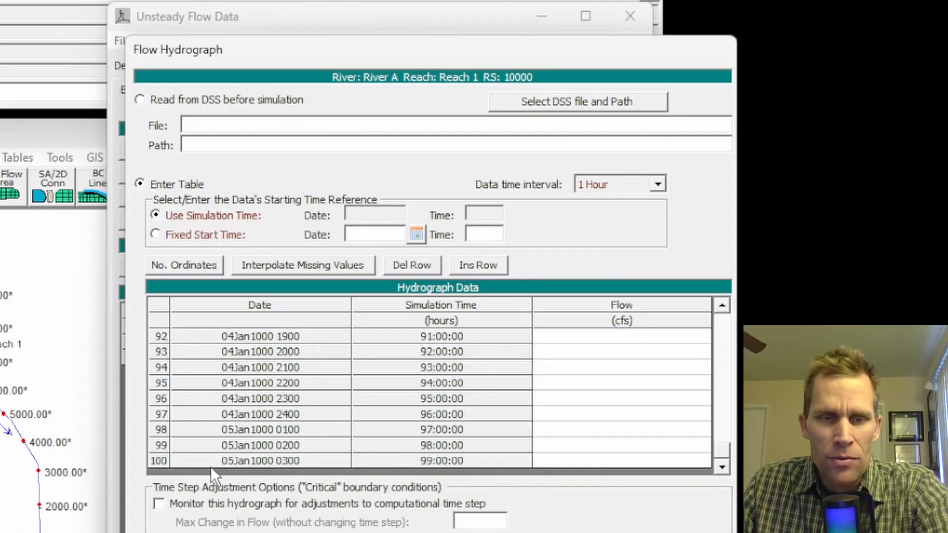
pyautogui.moveTo(722, 457); pyautogui.dragTo(715, 318)
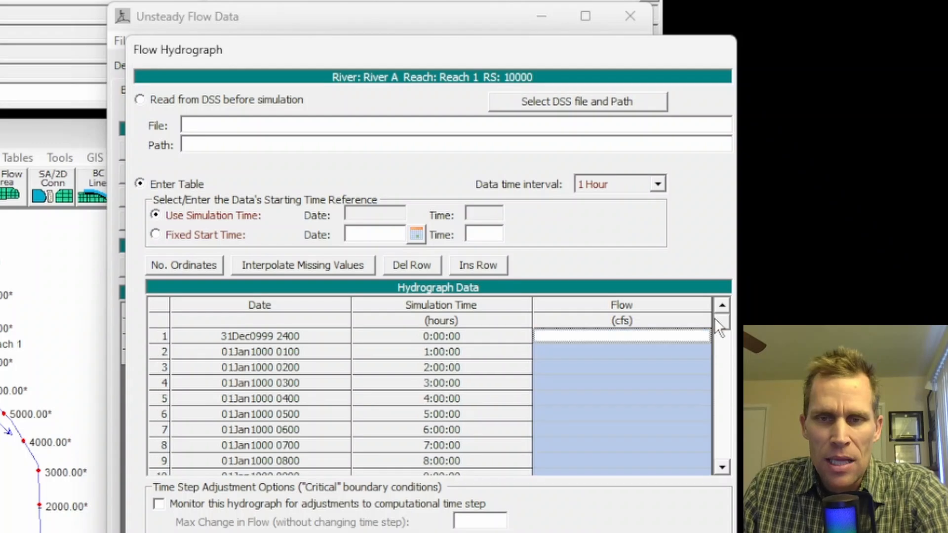
pyautogui.click(550, 336)
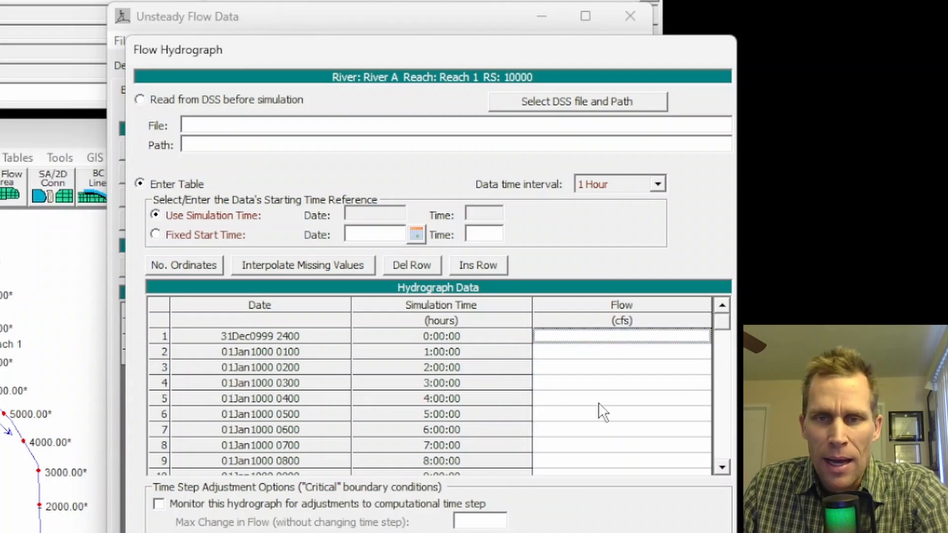
pyautogui.click(195, 263)
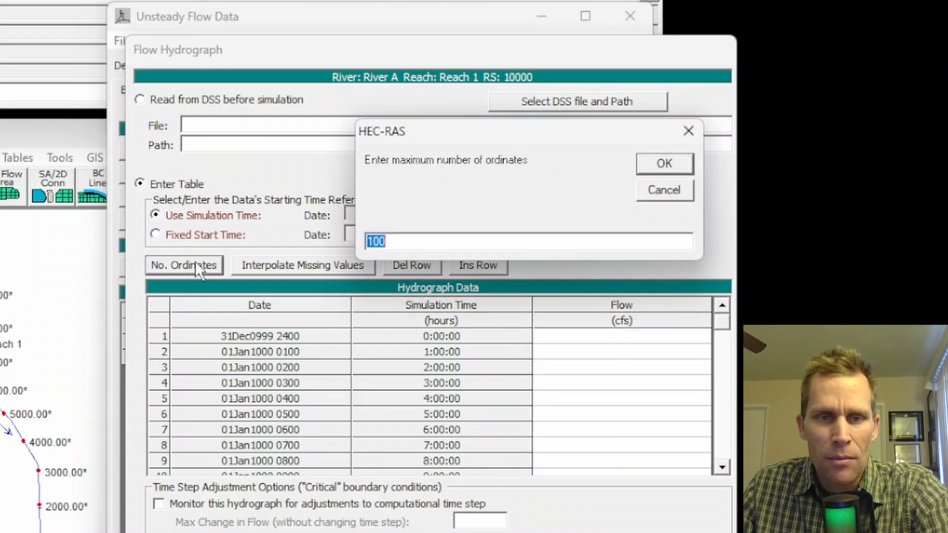
pyautogui.click(685, 130)
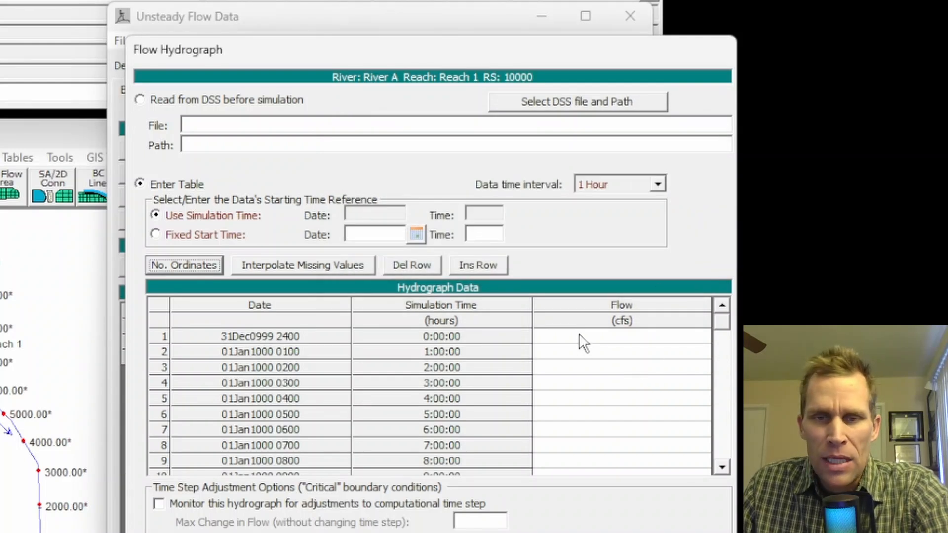
# - Paste the hourly flow series, starting 10, 15, 25, 50, 80, 110, 135, 145, 150 cfs, into the hydrograph table from hour 0
pyautogui.moveTo(583, 341); pyautogui.dragTo(765, 484)
pyautogui.moveTo(584, 473); pyautogui.dragTo(581, 437)
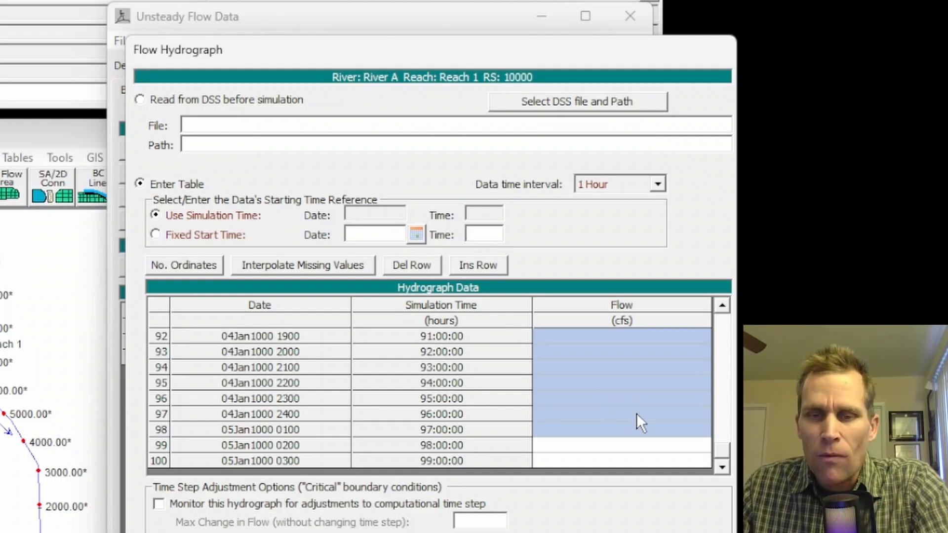
pyautogui.moveTo(721, 447); pyautogui.dragTo(719, 310)
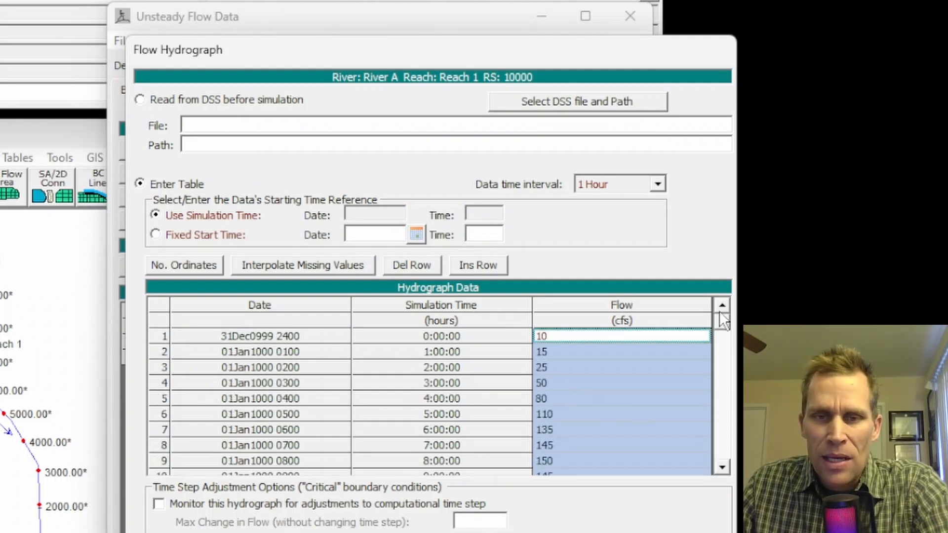
pyautogui.click(543, 337)
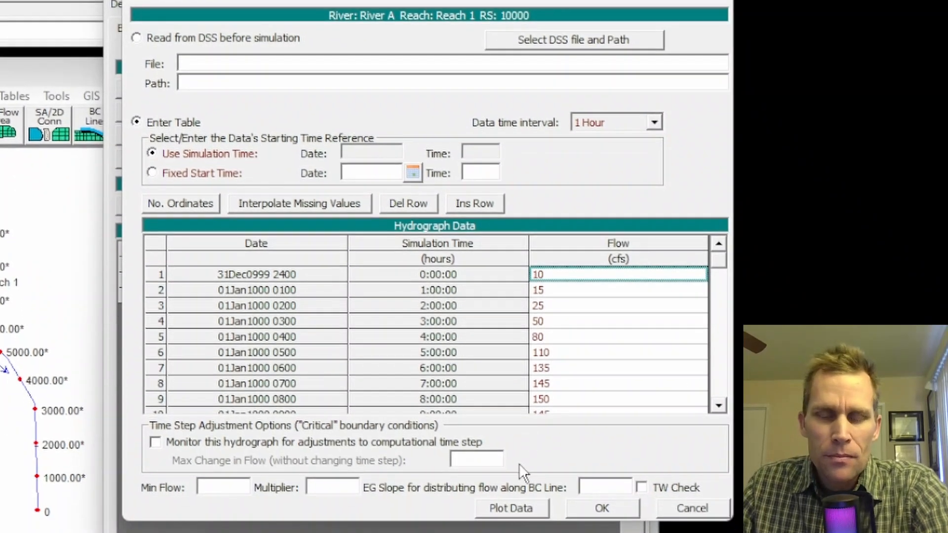
# - Plot the flow hydrograph data to review its shape, and accept the boundary condition
pyautogui.click(504, 509)
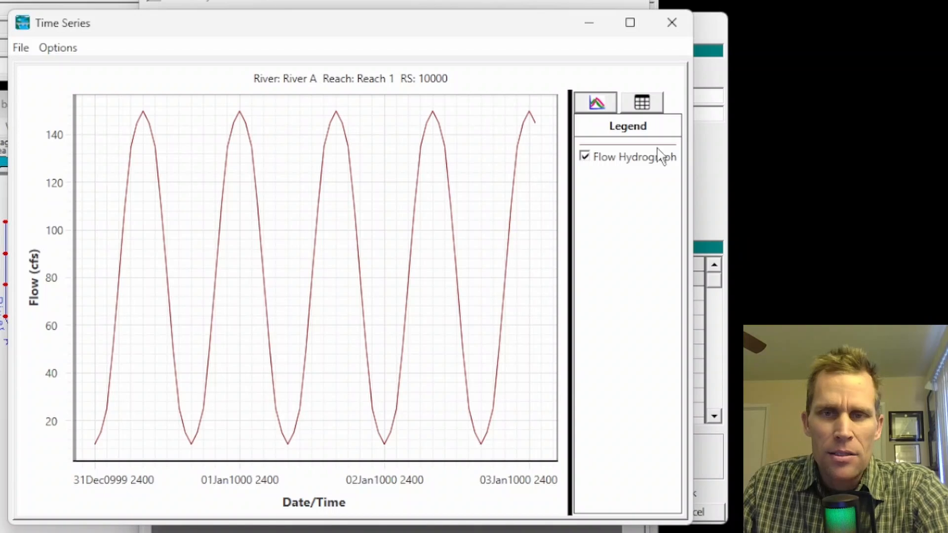
pyautogui.click(672, 23)
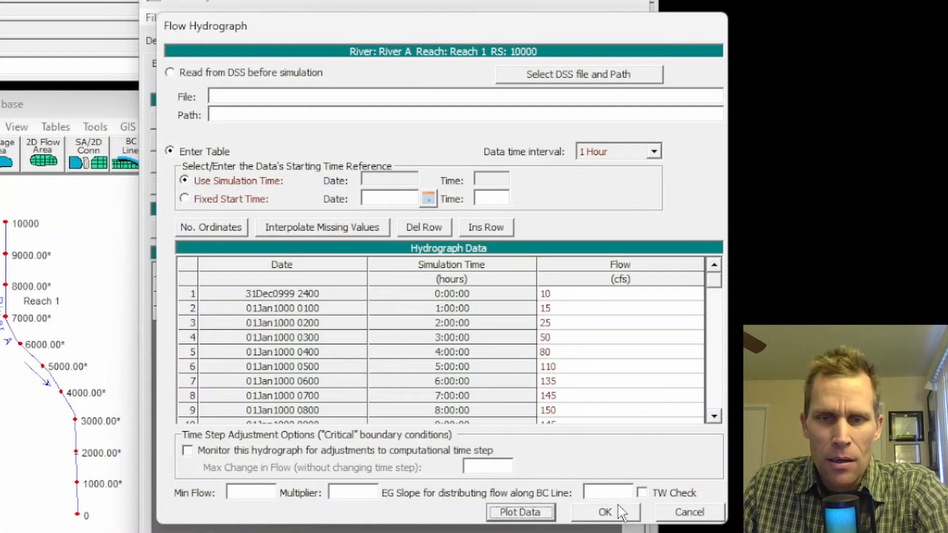
pyautogui.click(607, 511)
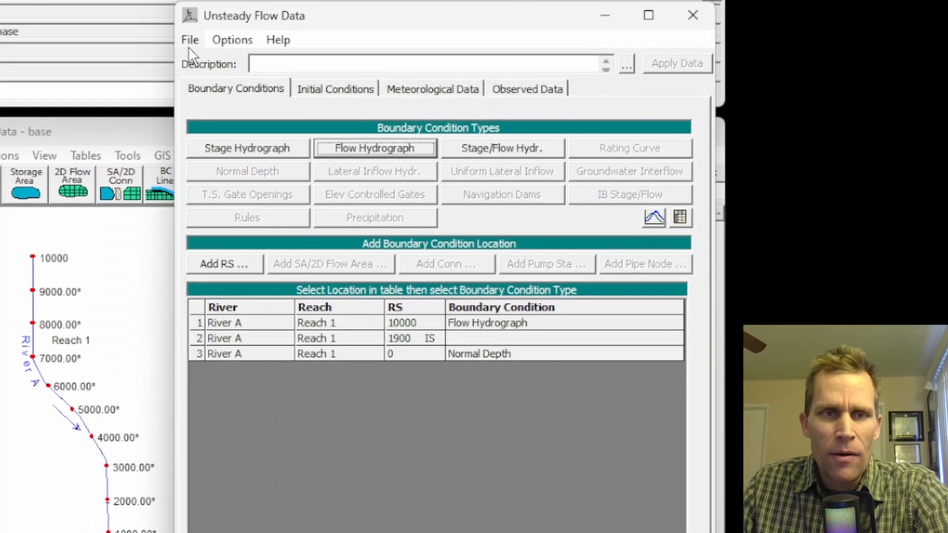
# - Save the unsteady flow data in the project folder with the title 10-150-10
pyautogui.click(155, 19)
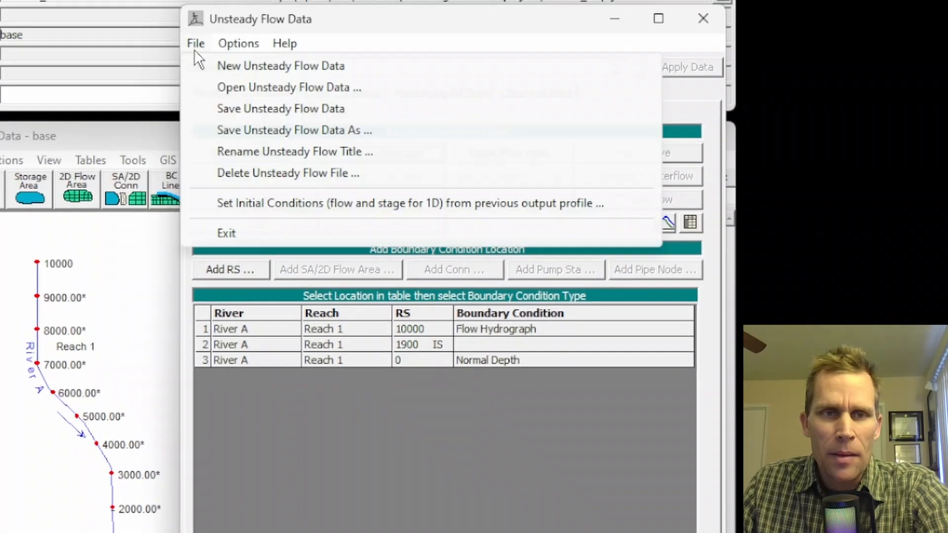
pyautogui.click(233, 109)
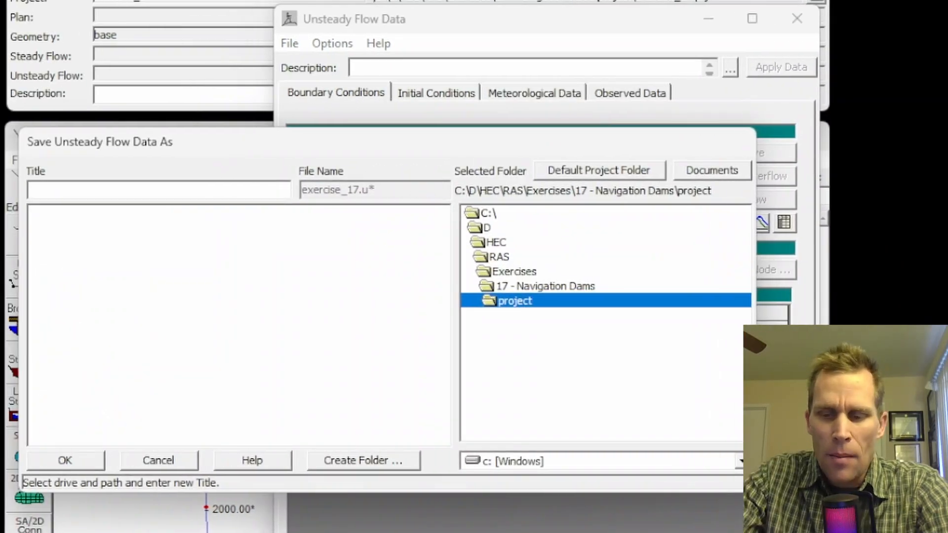
pyautogui.write('10-150-10')
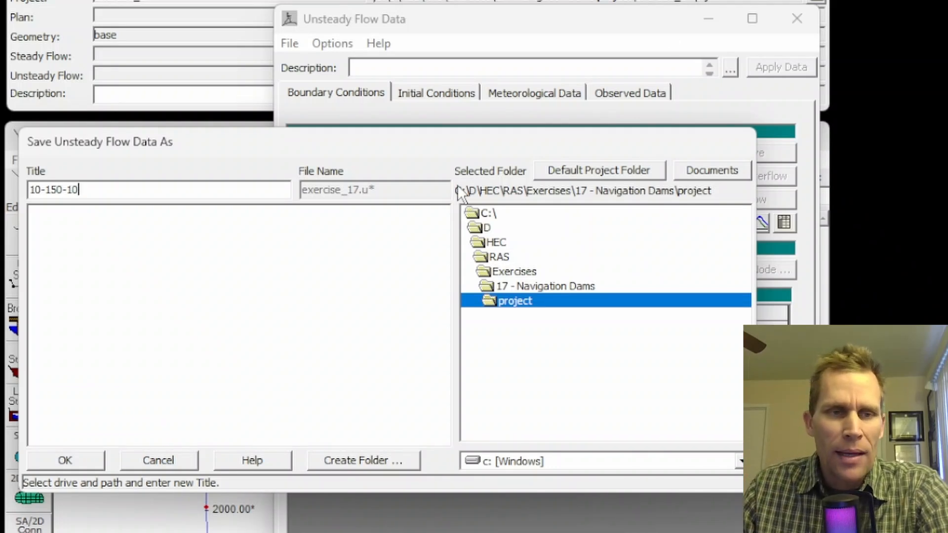
pyautogui.moveTo(89, 194); pyautogui.dragTo(16, 189)
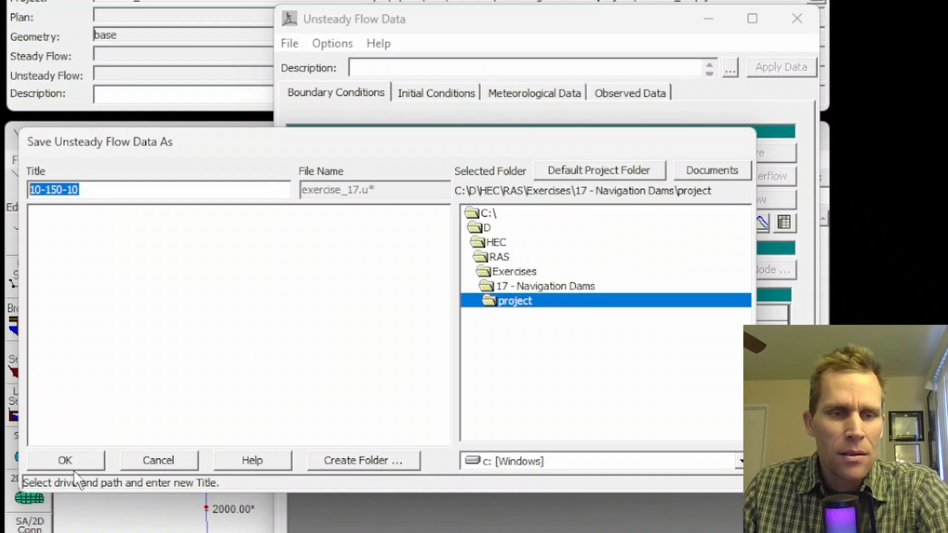
pyautogui.click(66, 460)
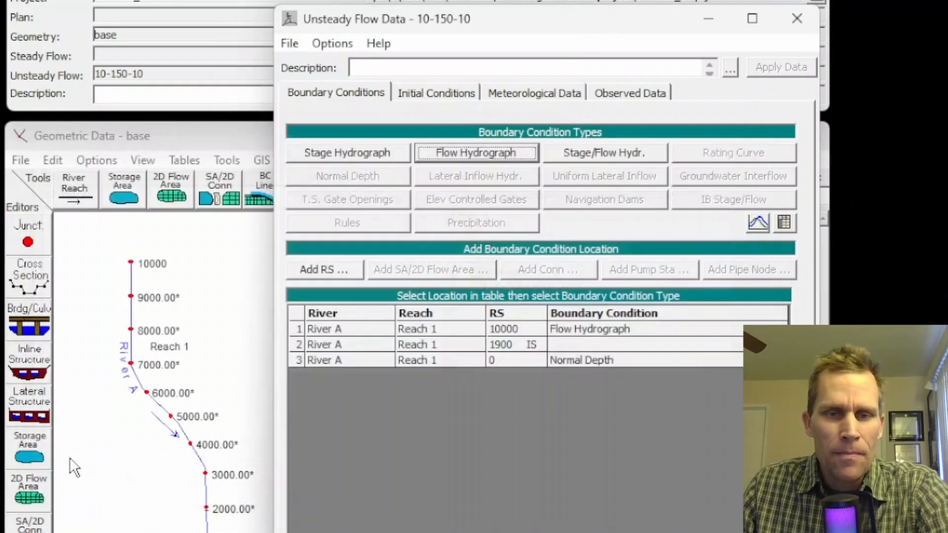
# - Assign a time series gate openings boundary condition to the inline structure at station 1900, with a 1 hour data time interval
pyautogui.click(595, 346)
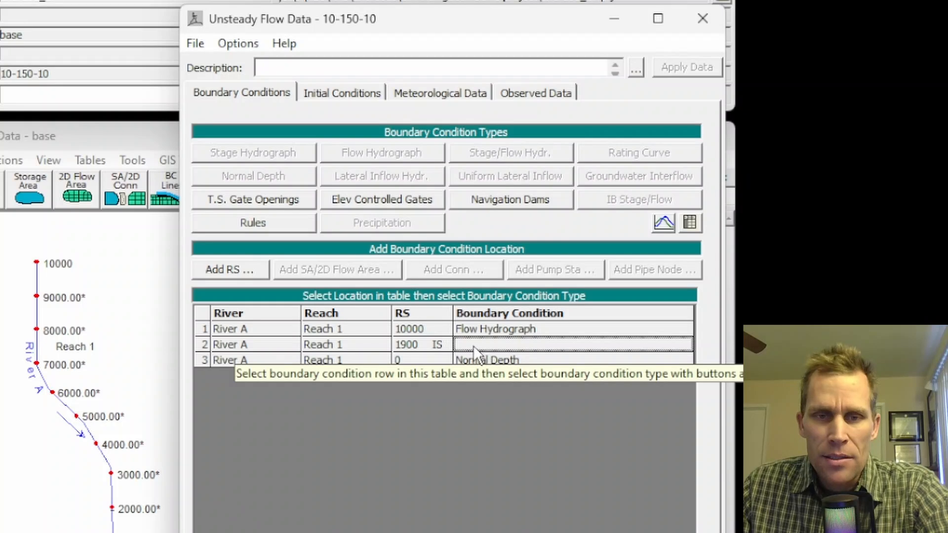
pyautogui.click(265, 199)
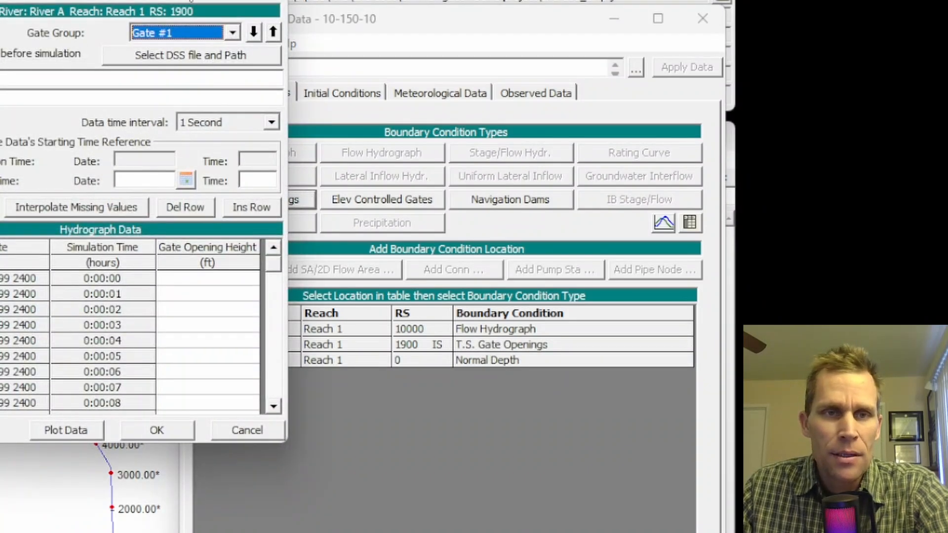
pyautogui.moveTo(187, 0); pyautogui.dragTo(279, 19)
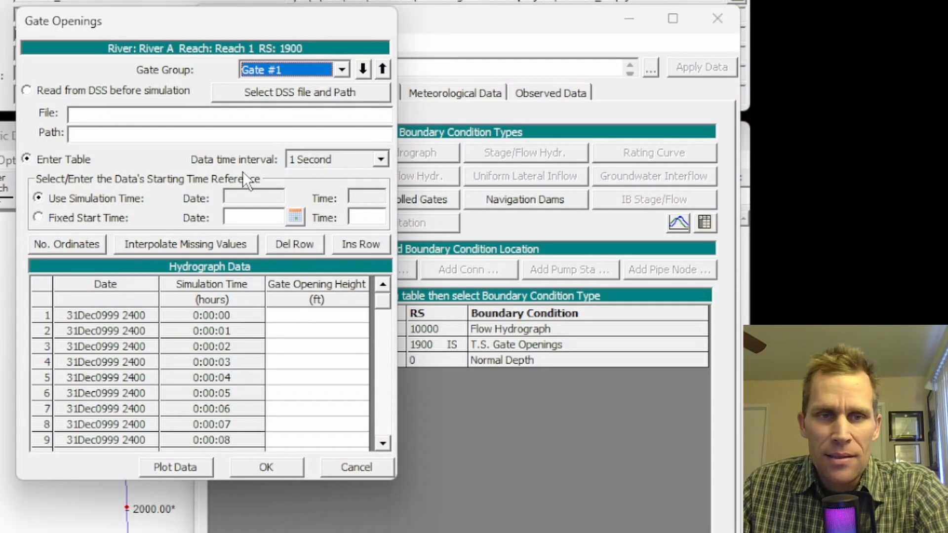
pyautogui.click(381, 160)
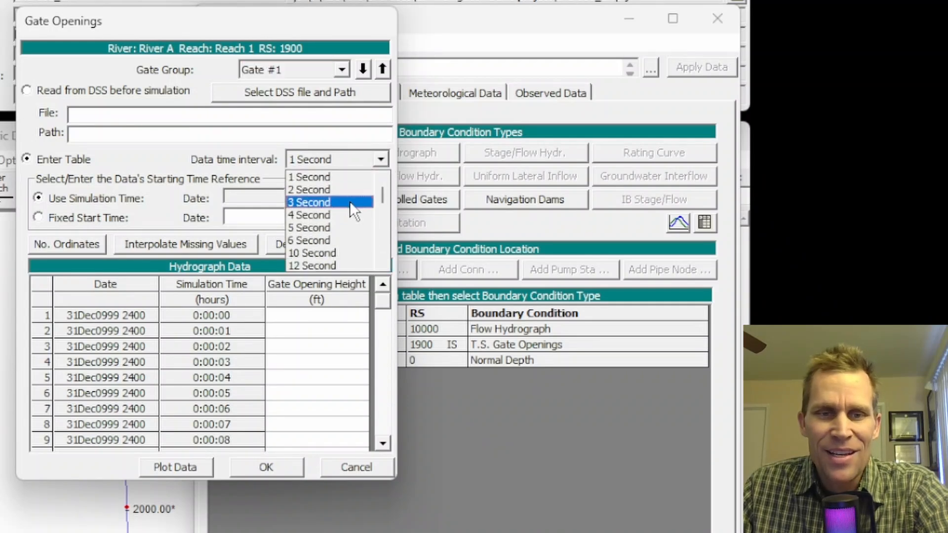
pyautogui.scroll(-1, 347, 208)
pyautogui.scroll(-2, 347, 208)
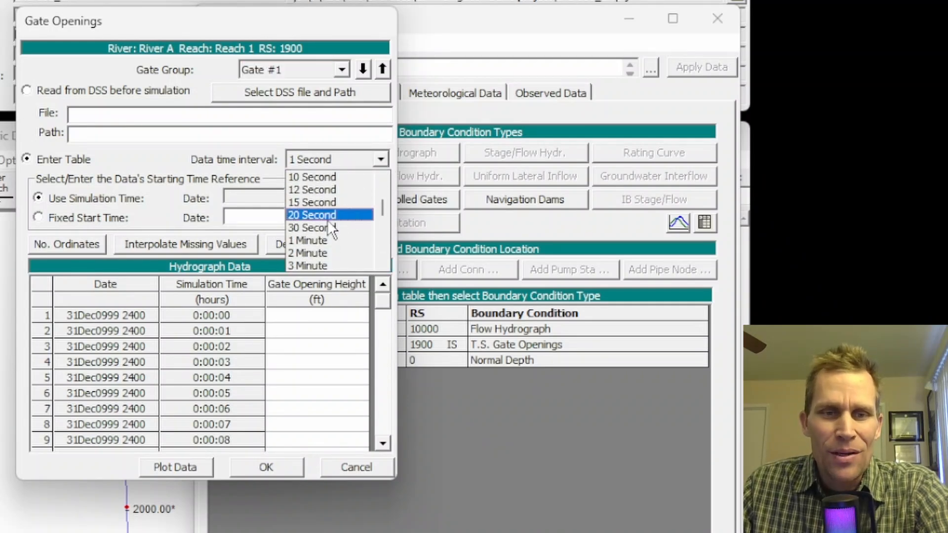
pyautogui.scroll(-4, 324, 239)
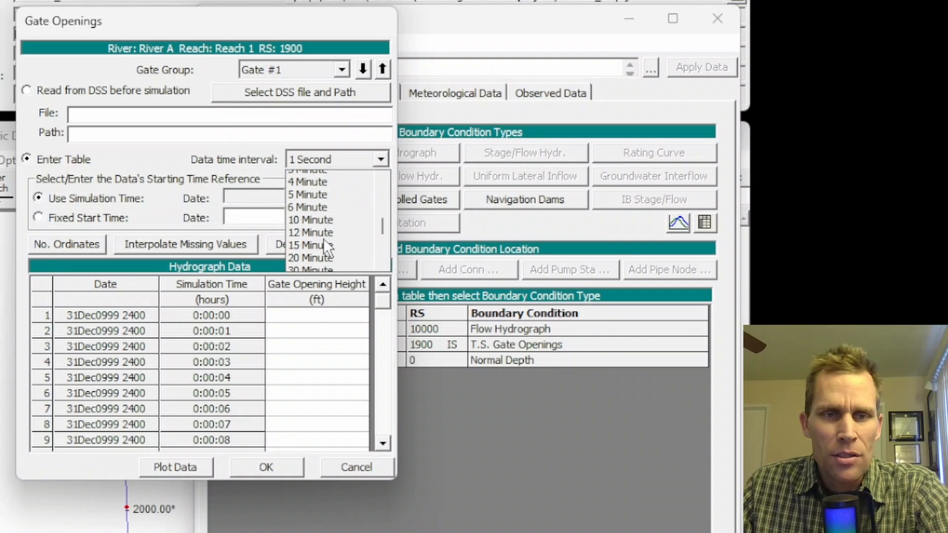
pyautogui.click(309, 224)
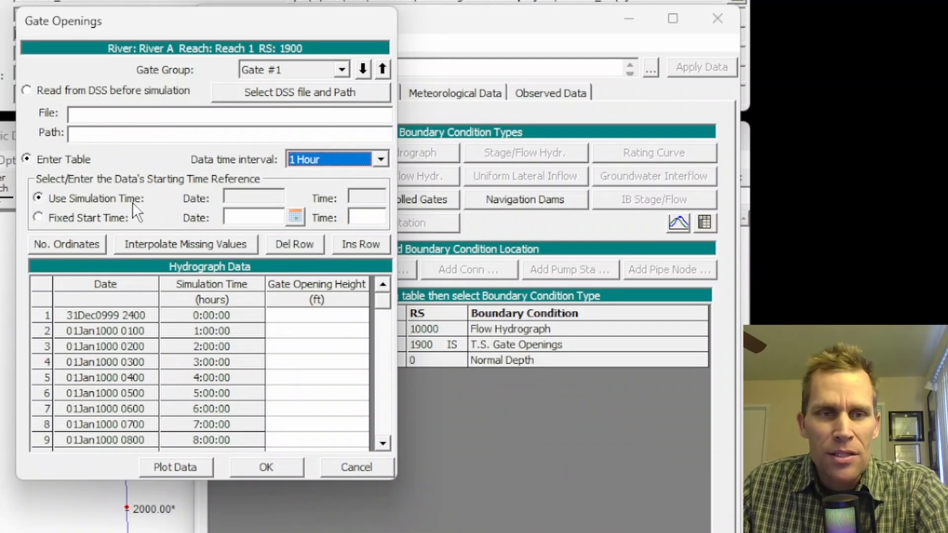
# - Enter a gate opening height of 3 ft for Gate #1 in every row from hour 0 through hour 38
pyautogui.click(311, 314)
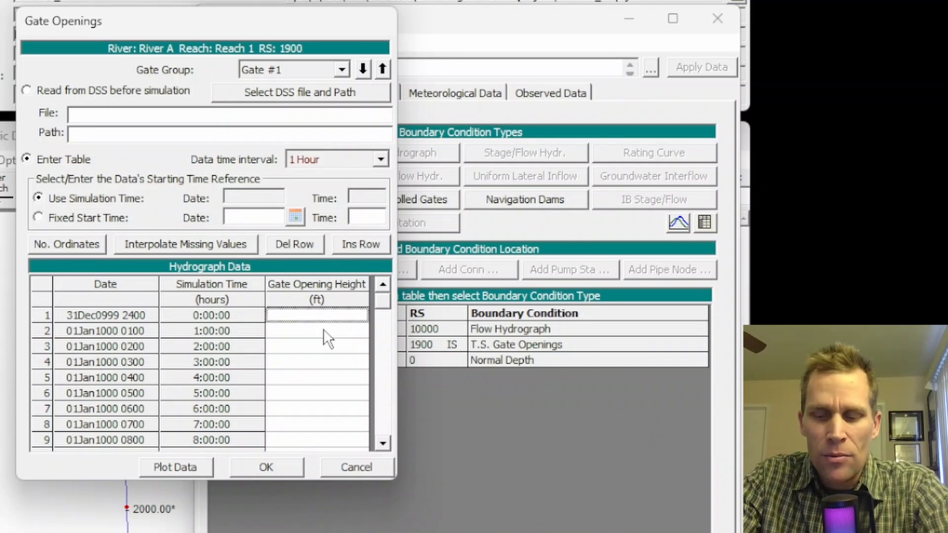
pyautogui.write('33 3 3 3 3 3')
pyautogui.press('Up')
pyautogui.press('Up')
pyautogui.press('Up')
pyautogui.press('Up')
pyautogui.press('Up')
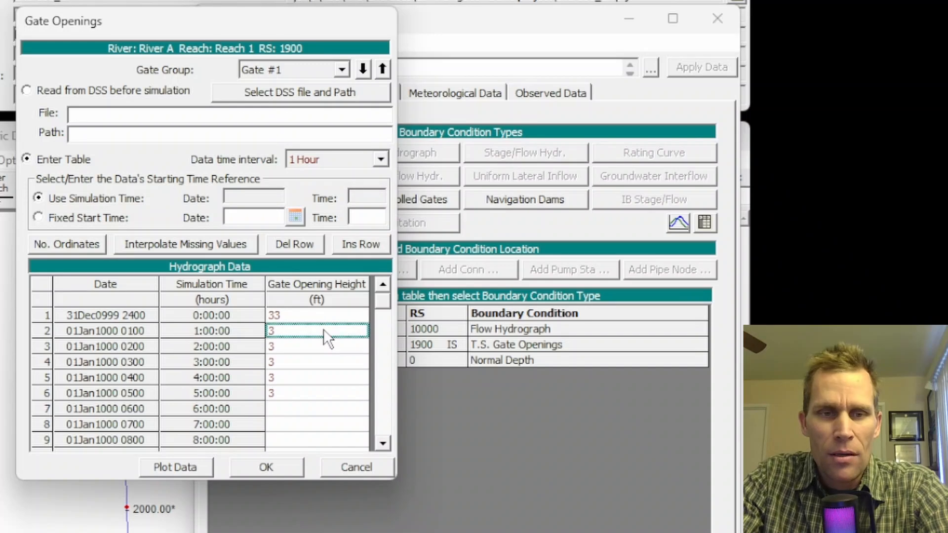
pyautogui.write('3')
pyautogui.press('Return')
pyautogui.press('Down')
pyautogui.press('Down')
pyautogui.press('Down')
pyautogui.press('Down')
pyautogui.press('Down')
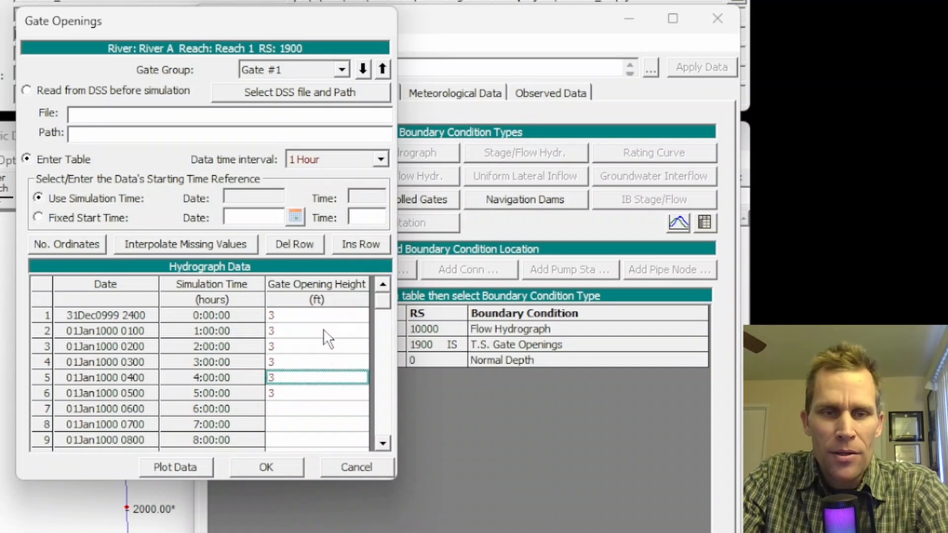
pyautogui.write('3 3 3 3 33')
pyautogui.press('Up')
pyautogui.press('Up')
pyautogui.press('Down')
pyautogui.press('Down')
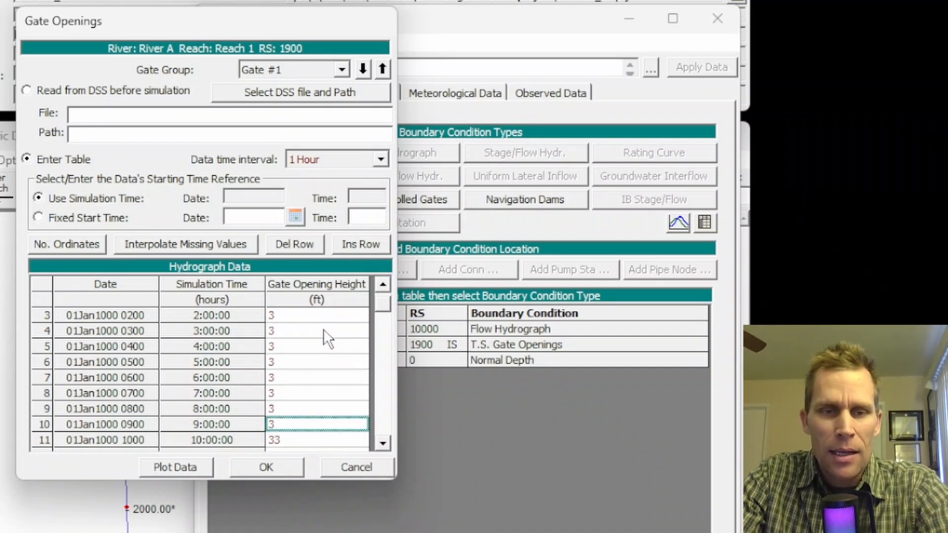
pyautogui.write('3')
pyautogui.write('3 3 3')
pyautogui.write(' 3 3 3 3 3 3 3 3')
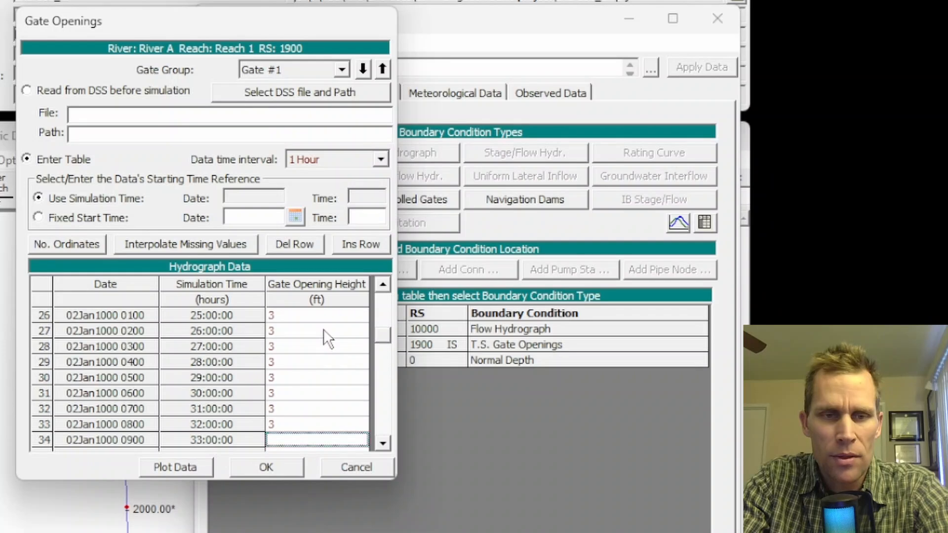
pyautogui.press('Up')
pyautogui.press('Up')
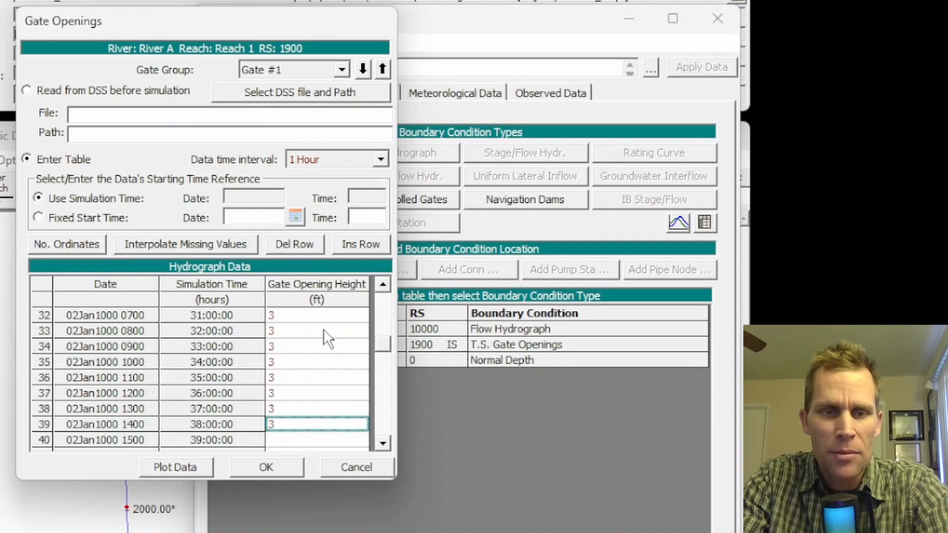
# - Copy the 3 ft gate openings into the following rows through hour 77 and accept the gate openings
pyautogui.moveTo(303, 316); pyautogui.dragTo(298, 455)
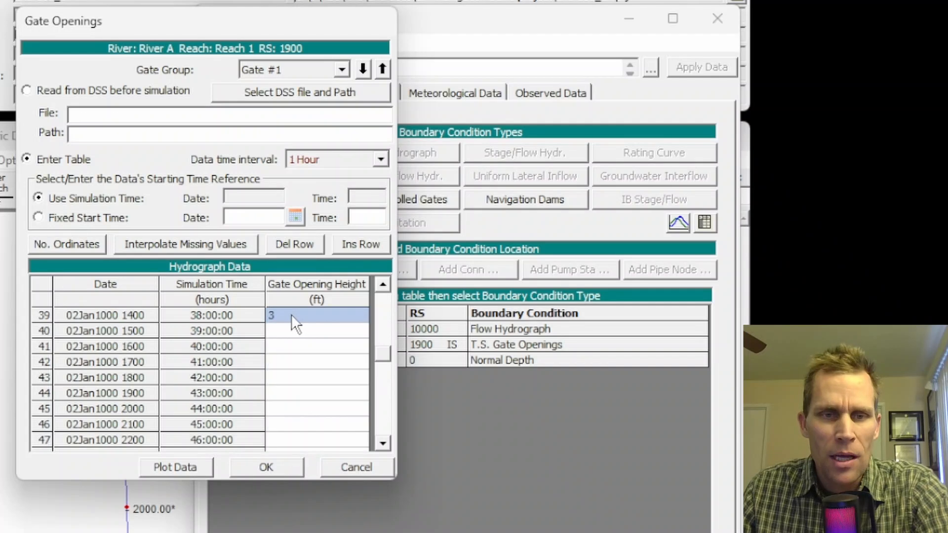
pyautogui.moveTo(295, 336); pyautogui.dragTo(326, 524)
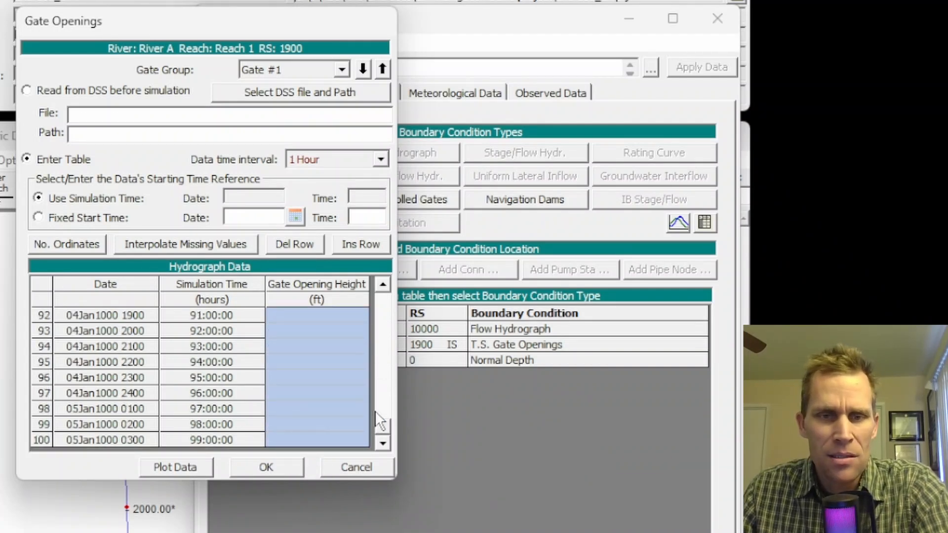
pyautogui.moveTo(383, 428); pyautogui.dragTo(381, 399)
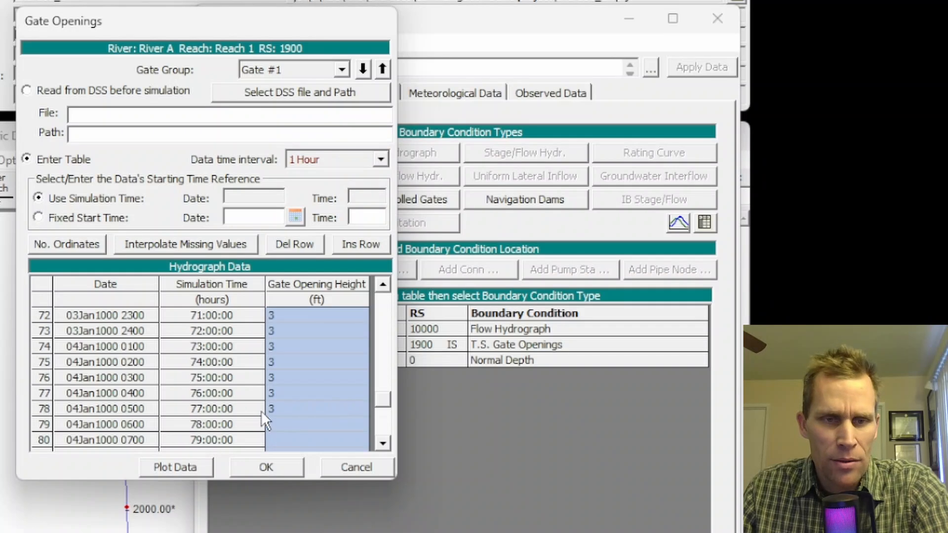
pyautogui.click(278, 412)
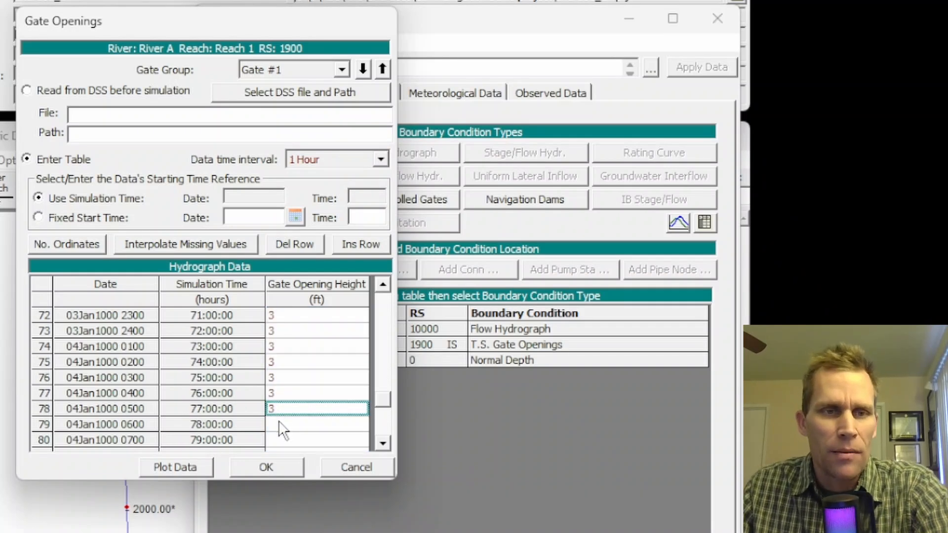
pyautogui.click(272, 467)
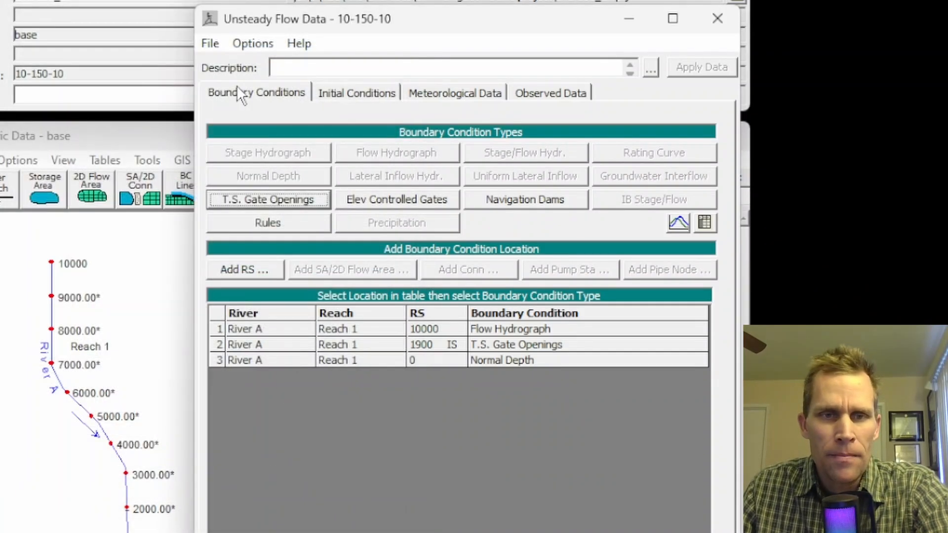
# - Save the unsteady flow data with the new gate openings and close its editor
pyautogui.click(211, 45)
pyautogui.click(249, 107)
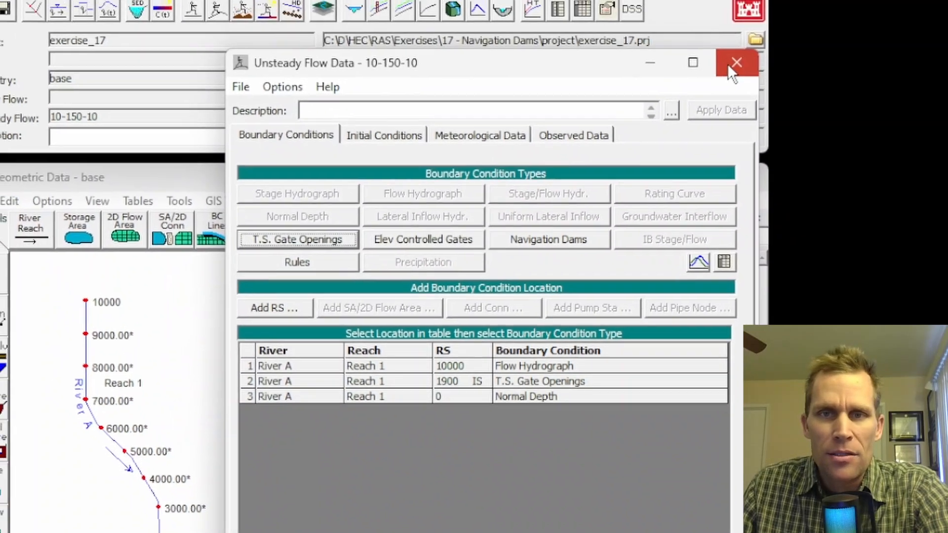
pyautogui.click(718, 18)
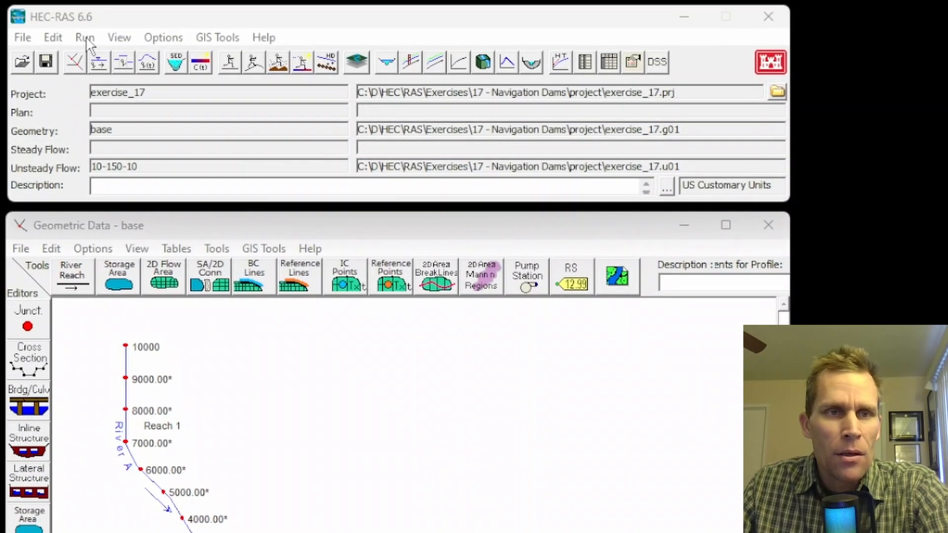
# - Open the unsteady flow analysis and select 10-150-10 as its unsteady flow file
pyautogui.click(86, 42)
pyautogui.click(120, 80)
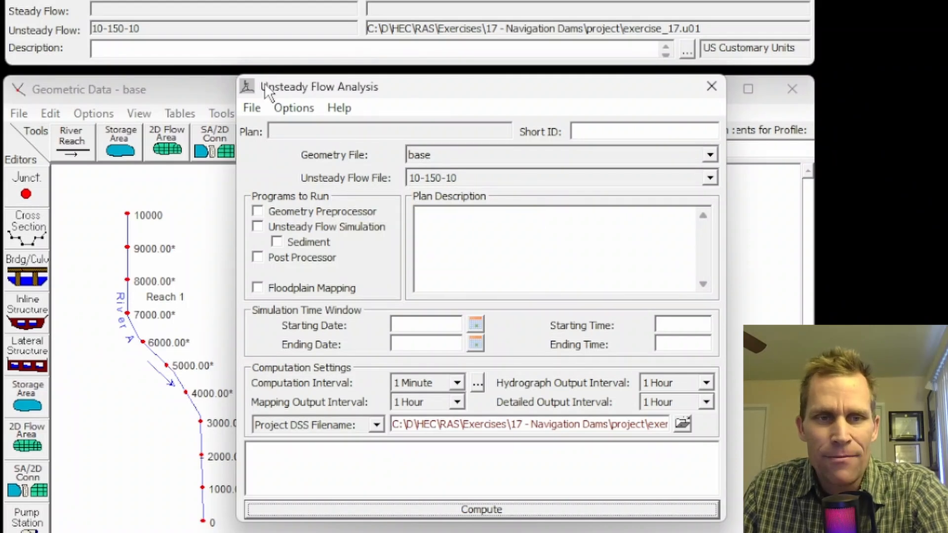
pyautogui.click(251, 107)
pyautogui.click(528, 179)
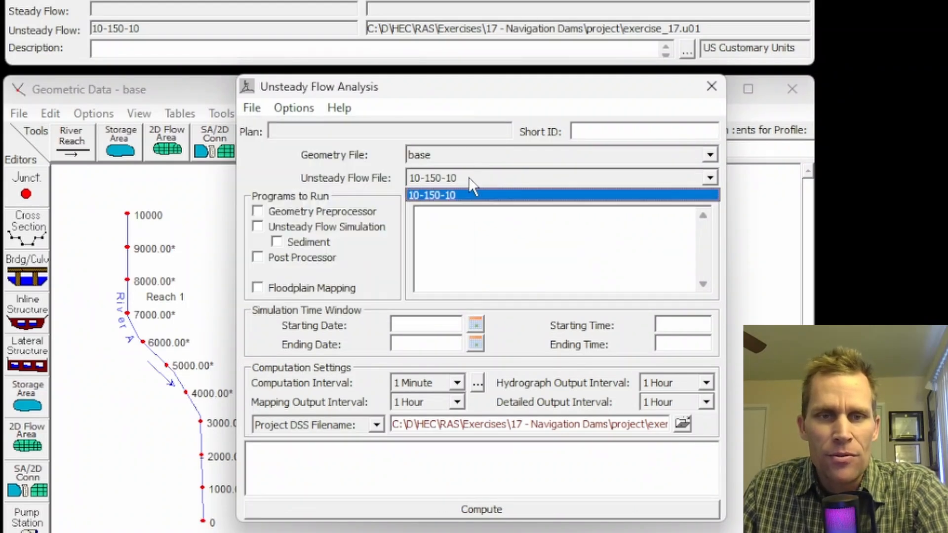
pyautogui.click(462, 178)
# - Save the plan in the project folder with the title 10-150-10 and the short ID 10-150-10
pyautogui.click(247, 110)
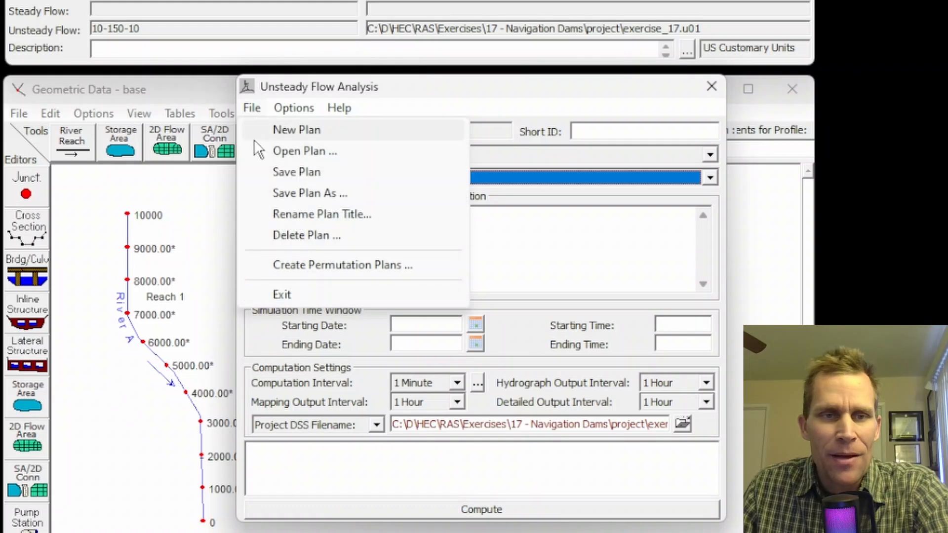
pyautogui.click(276, 172)
pyautogui.click(203, 140)
pyautogui.write('10-150-10')
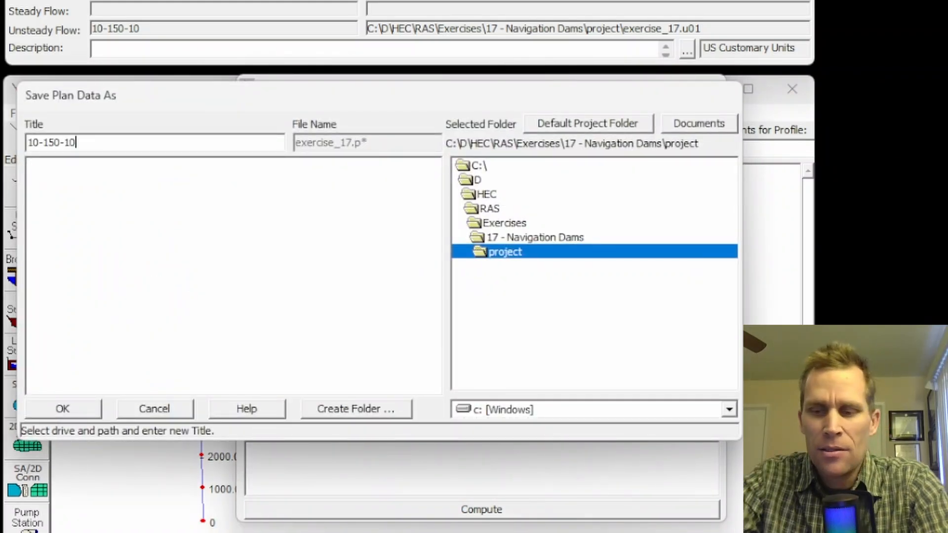
pyautogui.hotkey('shift', 'Home')
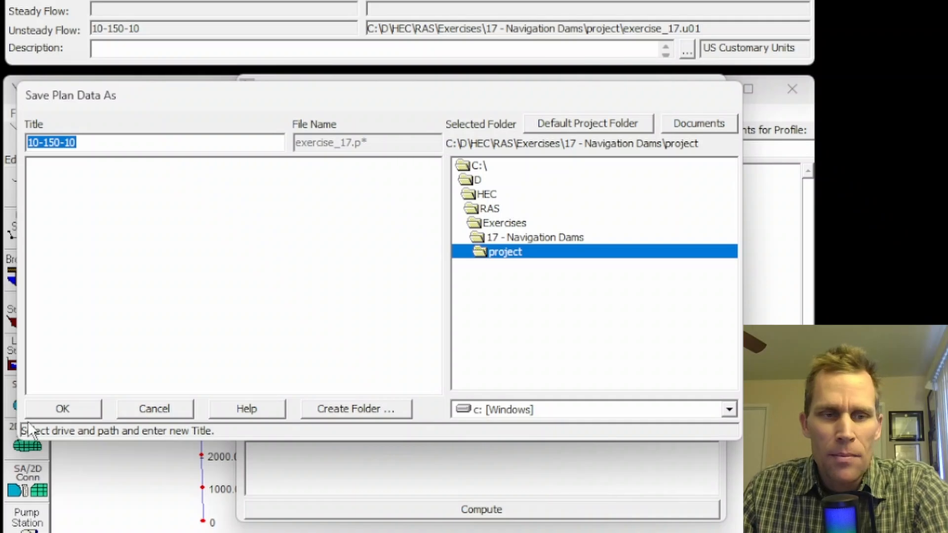
pyautogui.click(44, 411)
pyautogui.click(645, 338)
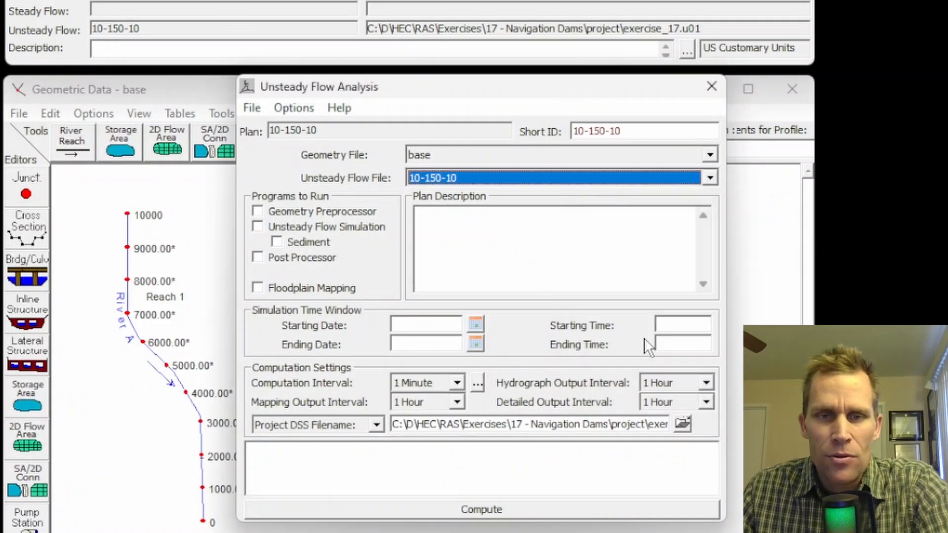
# - Include the Geometry Preprocessor, Unsteady Flow Simulation and Post Processor in the programs to run
pyautogui.click(257, 212)
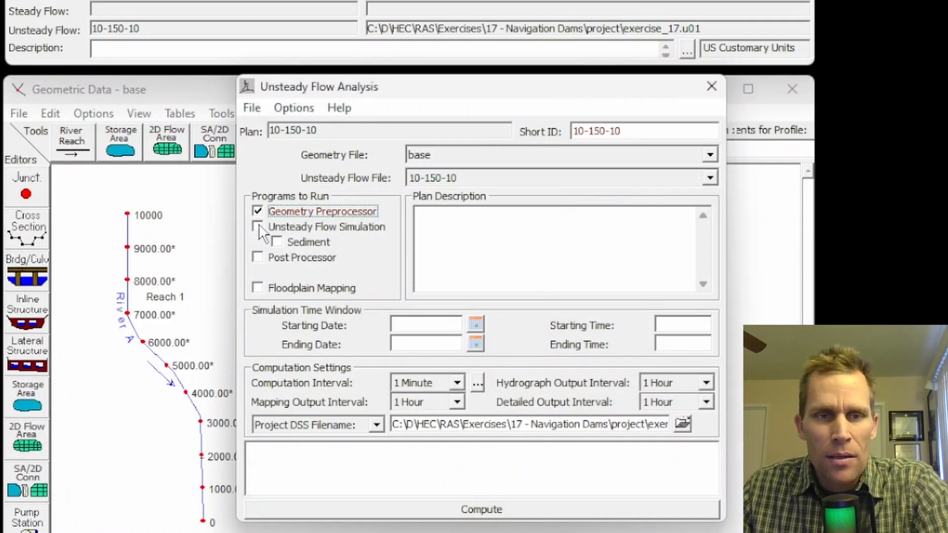
pyautogui.click(258, 226)
pyautogui.click(258, 257)
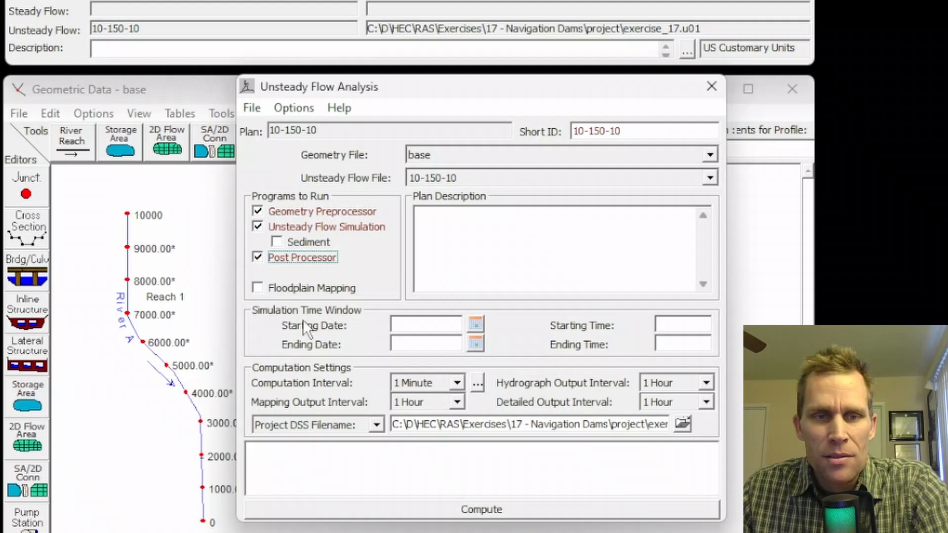
# - Set the simulation time window from 01JAN2020 at 00:00 to 04JAN2020 at 00:00
pyautogui.click(402, 325)
pyautogui.write('01')
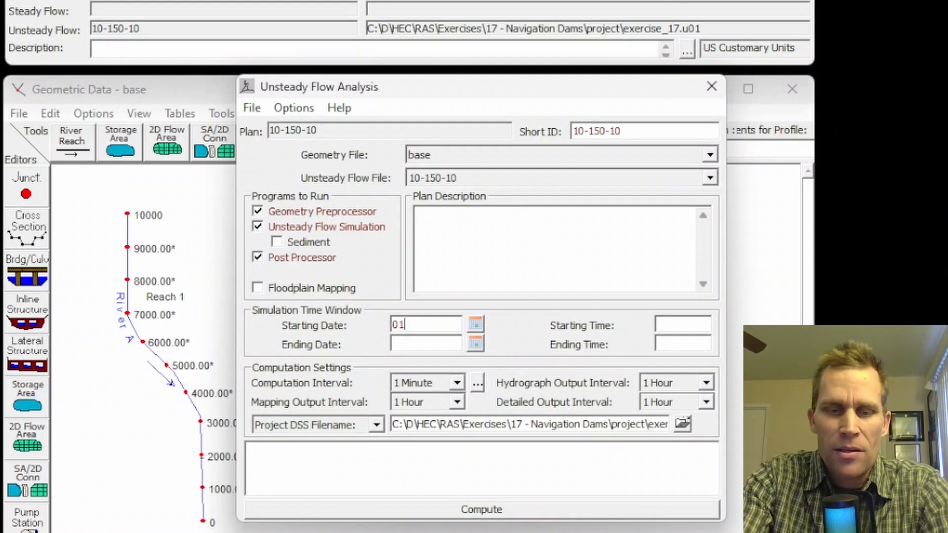
pyautogui.write('JAM20202')
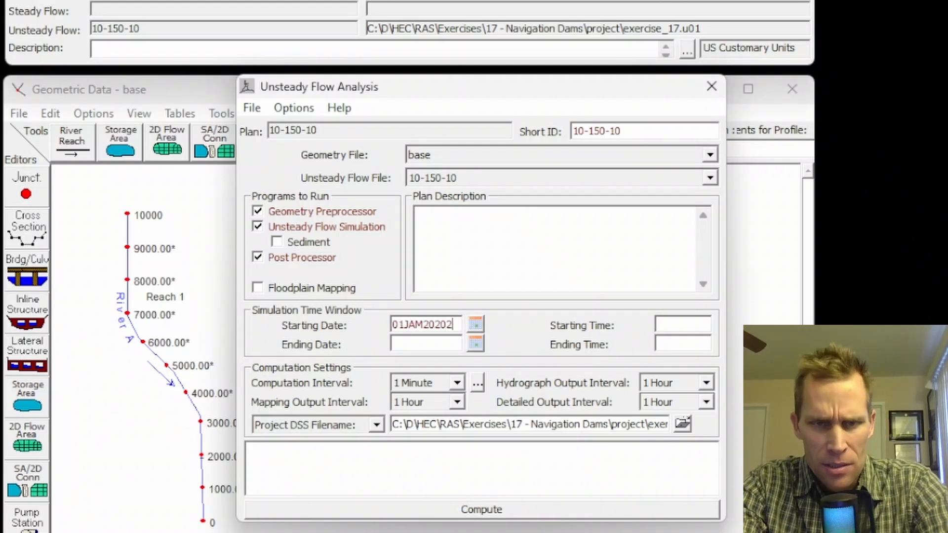
pyautogui.press('BackSpace')
pyautogui.press('BackSpace')
pyautogui.press('BackSpace')
pyautogui.press('BackSpace')
pyautogui.press('BackSpace')
pyautogui.press('BackSpace')
pyautogui.write('N2020')
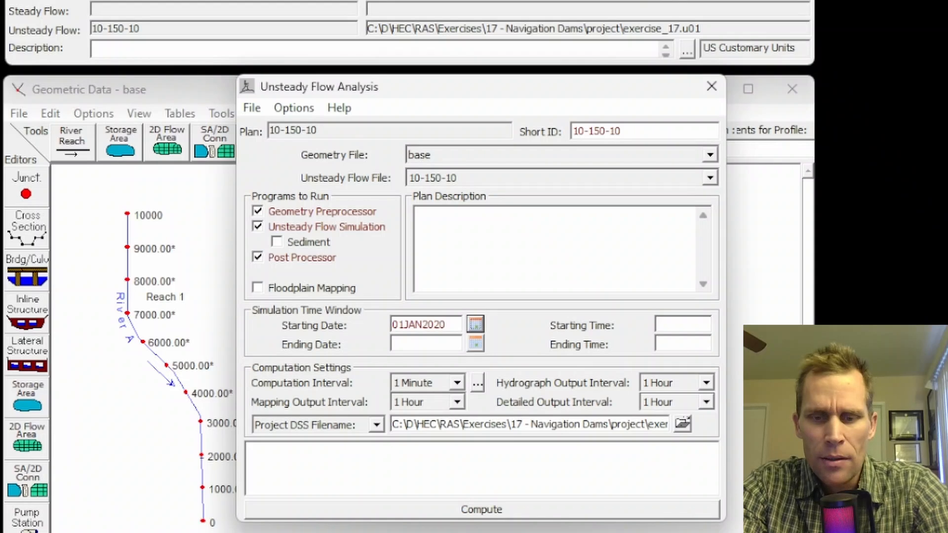
pyautogui.press('Tab')
pyautogui.write('00:')
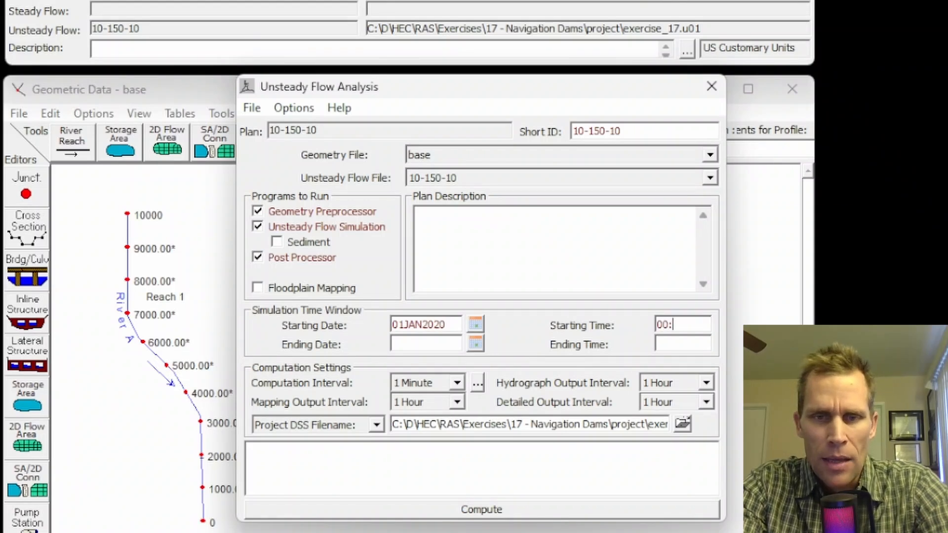
pyautogui.write('00')
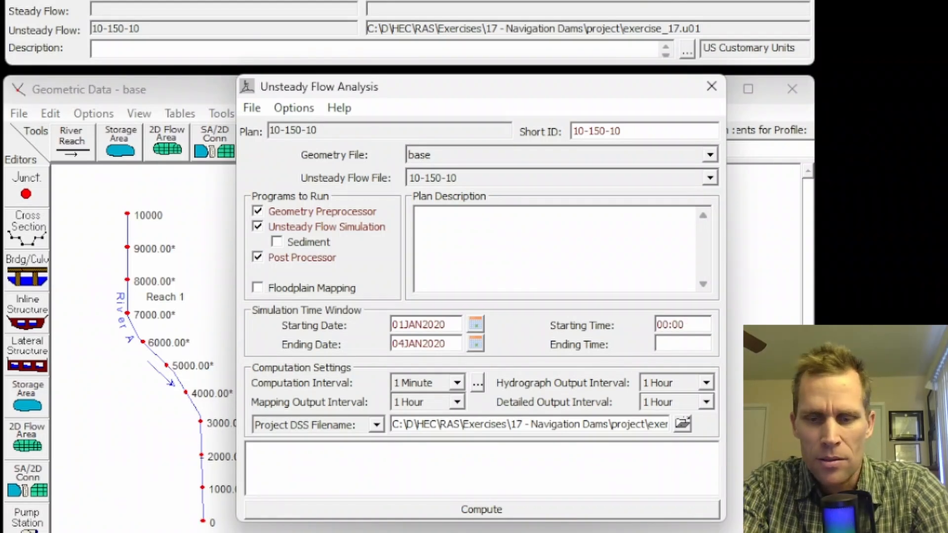
pyautogui.write('00:00')
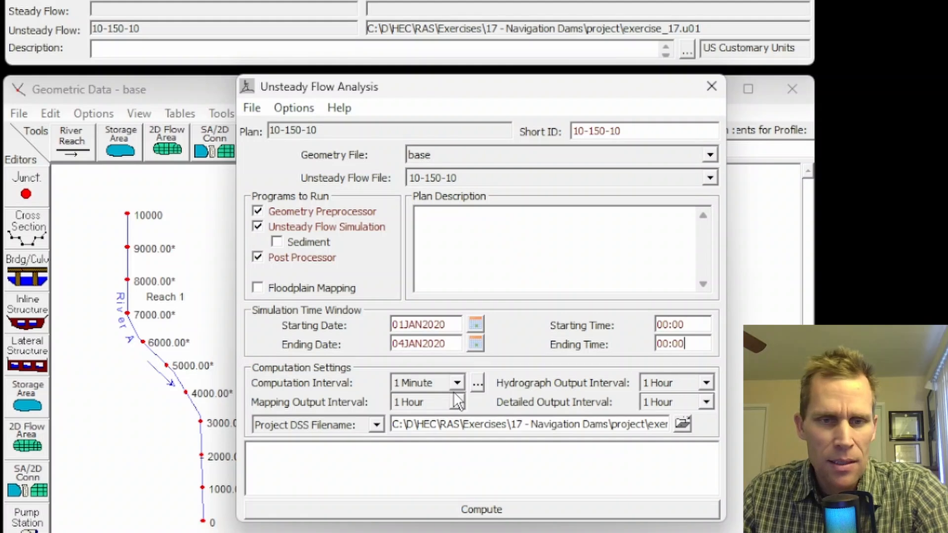
# - Save the plan, compute the unsteady flow simulation and close the computation report
pyautogui.click(252, 108)
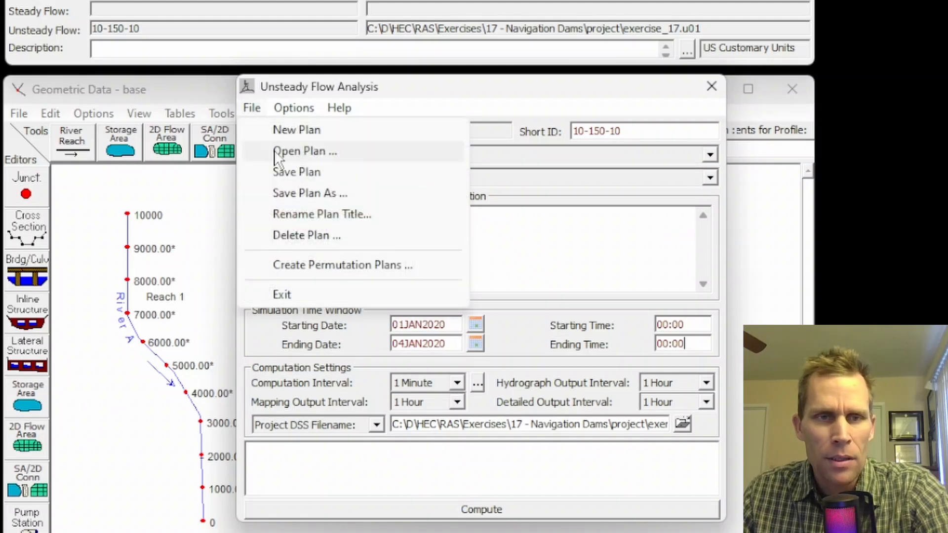
pyautogui.click(290, 174)
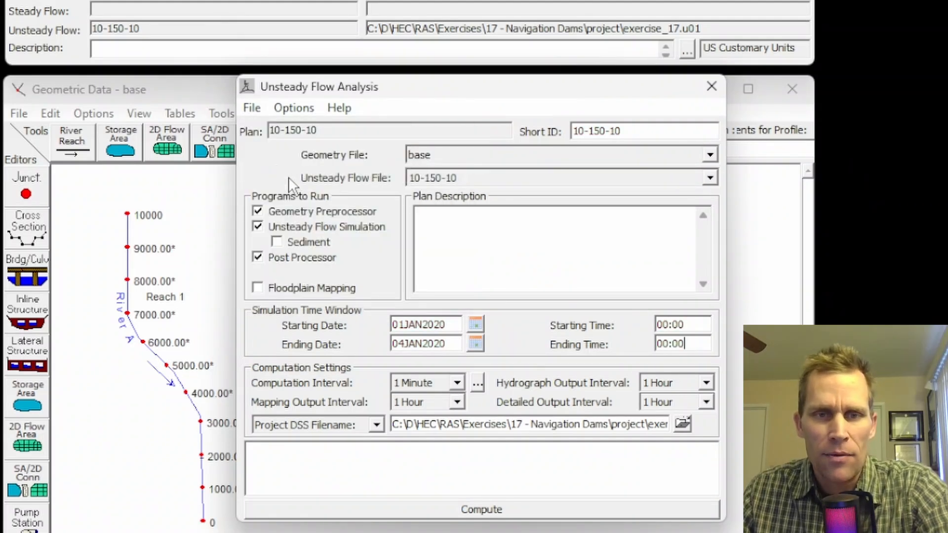
pyautogui.click(486, 514)
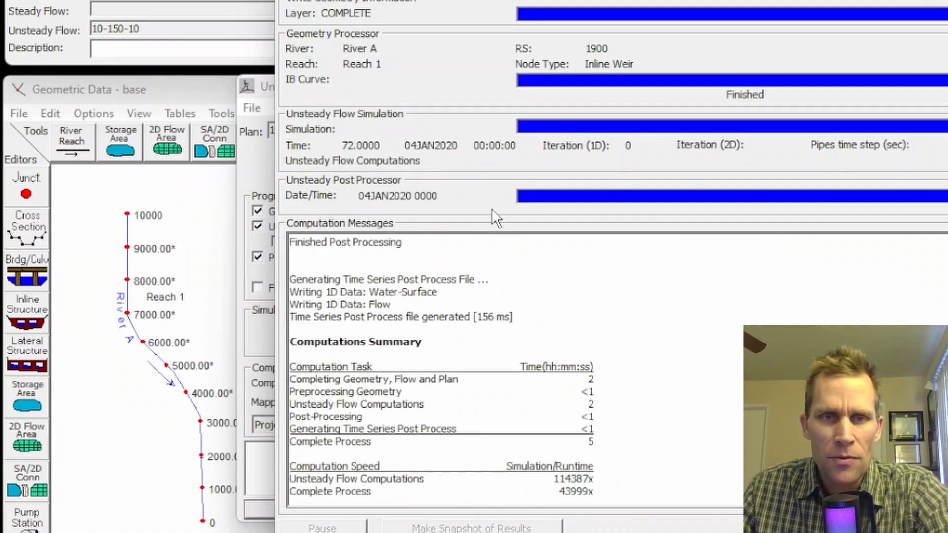
pyautogui.click(931, 529)
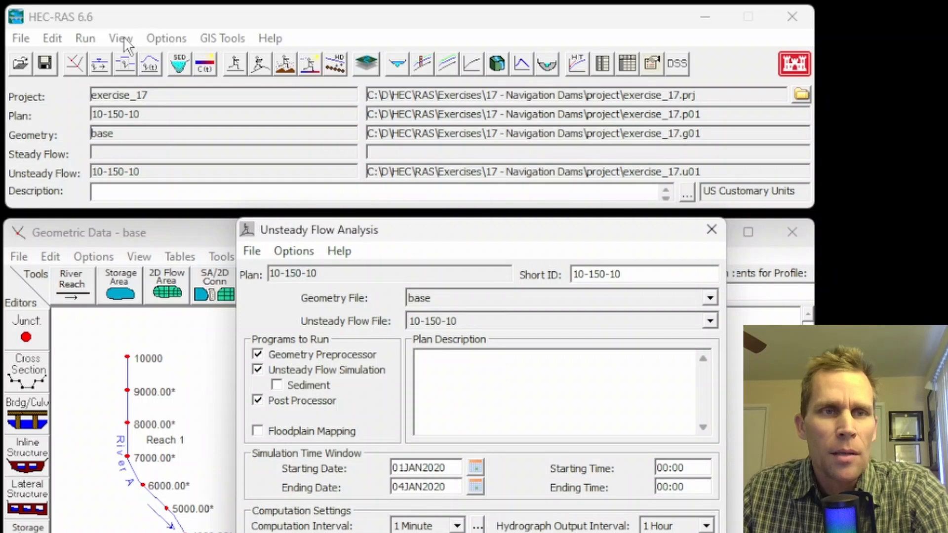
# - View the cross section plot of the inline structure at river station 1900 on River A, Reach 1
pyautogui.click(121, 38)
pyautogui.click(156, 61)
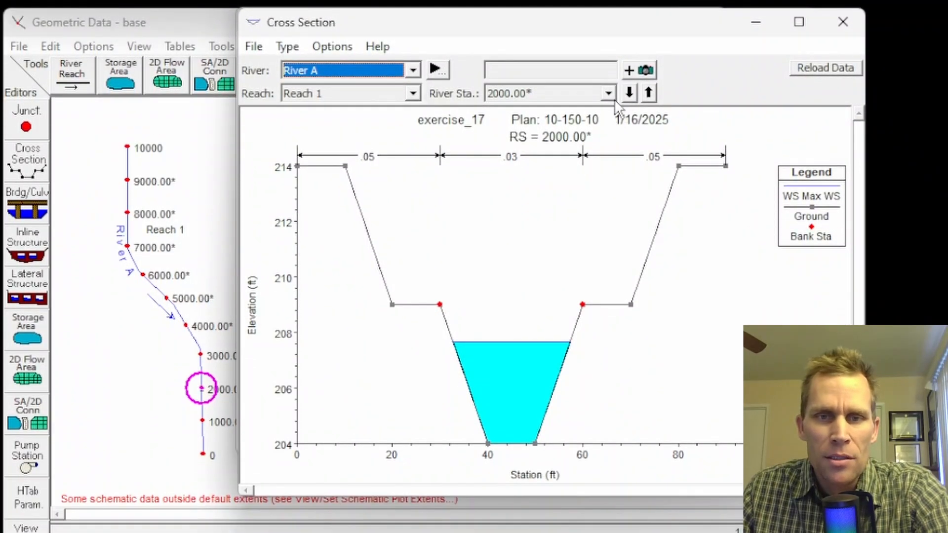
pyautogui.click(608, 214)
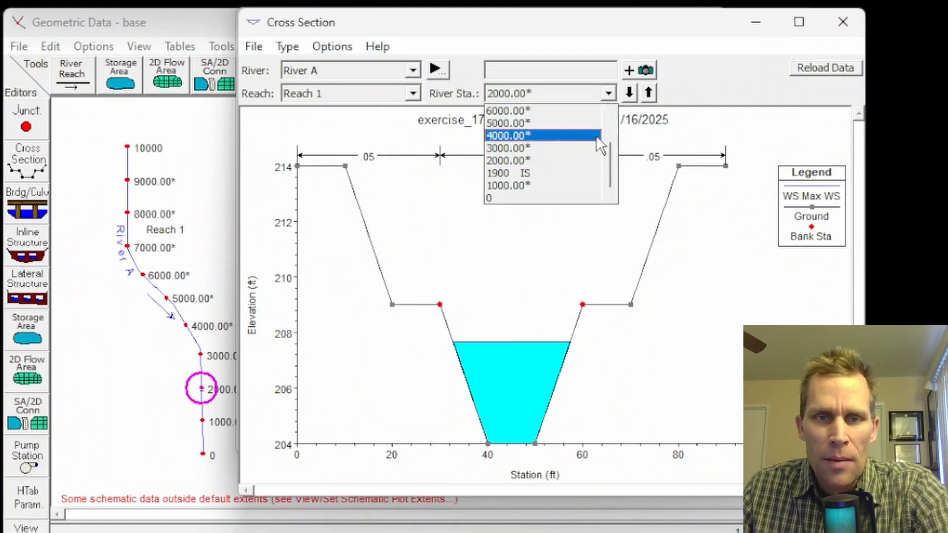
pyautogui.click(535, 173)
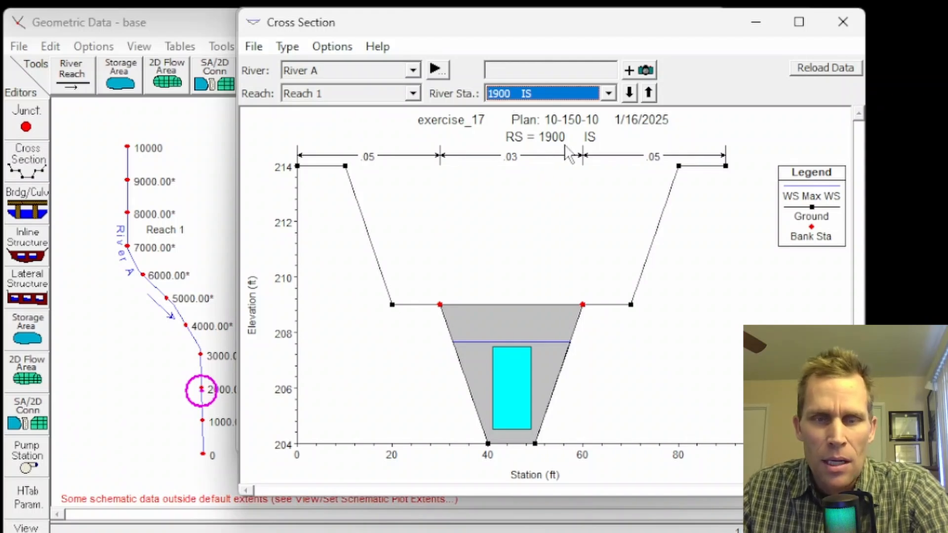
# - Play an animation of the water surface at the inline structure over the whole simulation period
pyautogui.click(288, 47)
pyautogui.moveTo(333, 46)
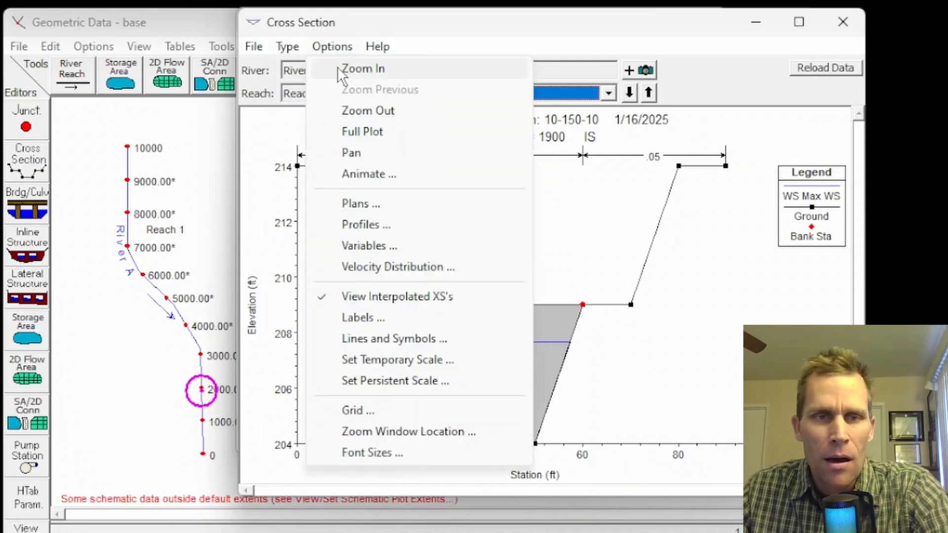
pyautogui.click(370, 174)
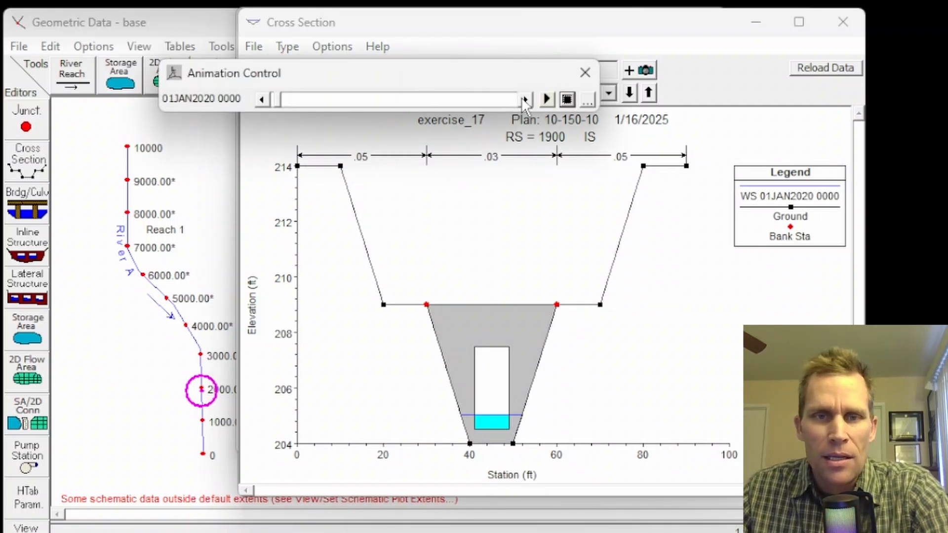
pyautogui.click(547, 101)
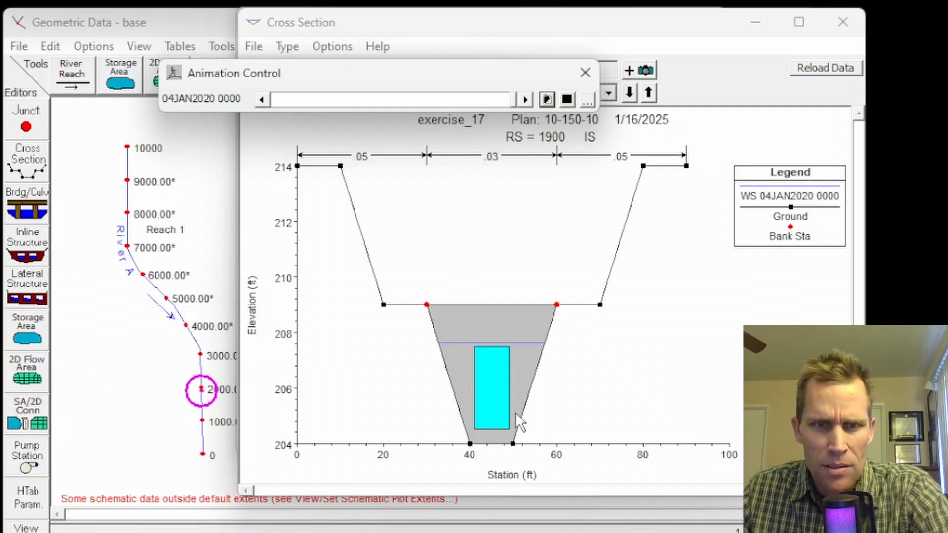
# - Examine the gate opening up close while advancing the animation one hour at a time to 01JAN2020 0900
pyautogui.click(398, 412)
pyautogui.scroll(1, 392, 413)
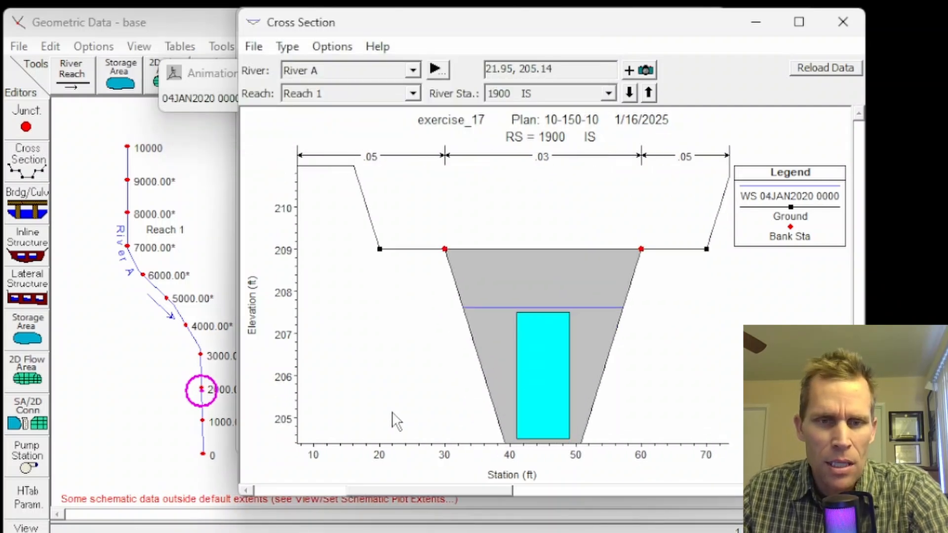
pyautogui.scroll(1, 395, 419)
pyautogui.scroll(1, 420, 396)
pyautogui.scroll(1, 372, 338)
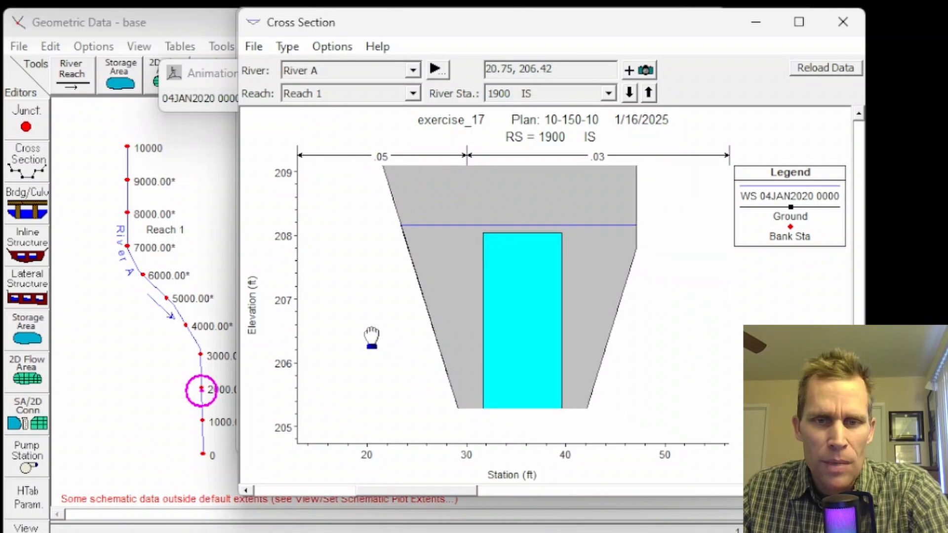
pyautogui.moveTo(372, 338); pyautogui.dragTo(302, 328)
pyautogui.moveTo(555, 333); pyautogui.dragTo(527, 311)
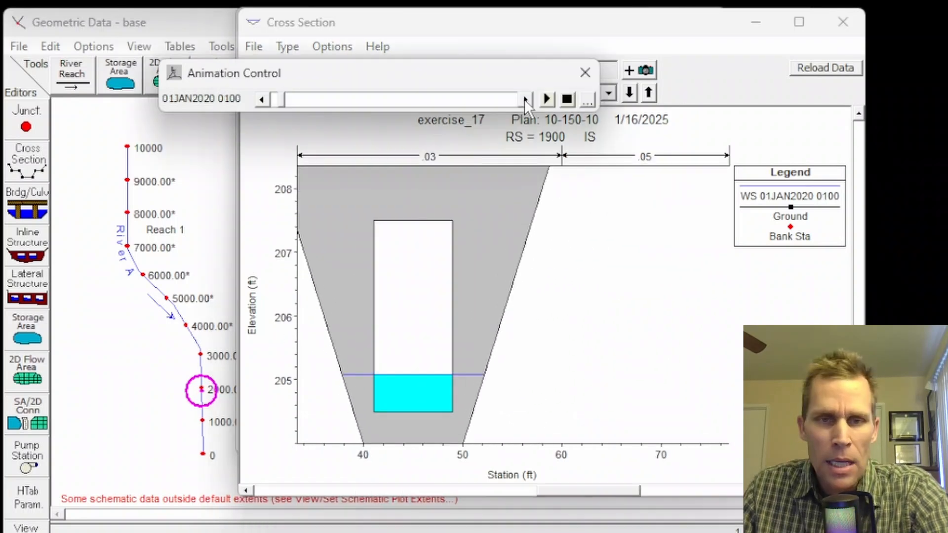
pyautogui.click(526, 100)
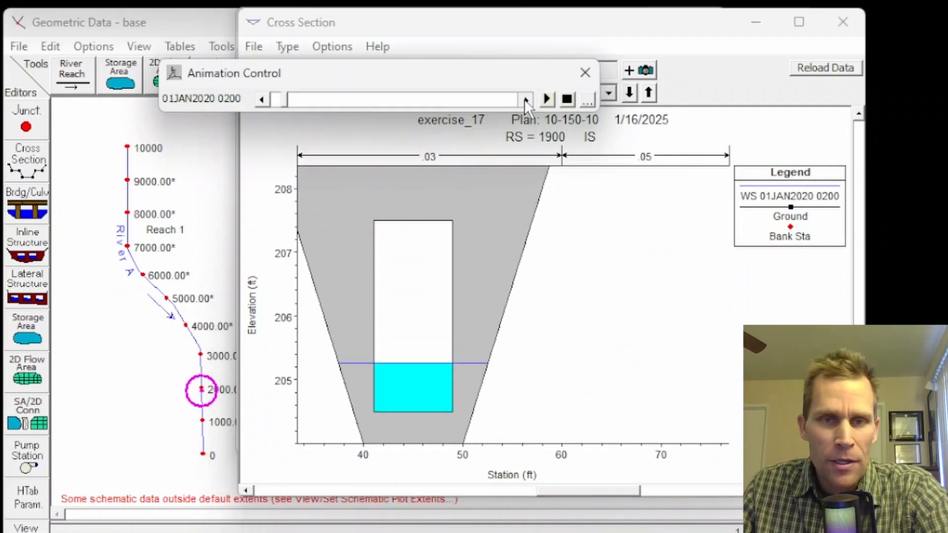
pyautogui.click(526, 100)
pyautogui.click(526, 101)
pyautogui.click(526, 100)
pyautogui.click(526, 100)
pyautogui.click(526, 100)
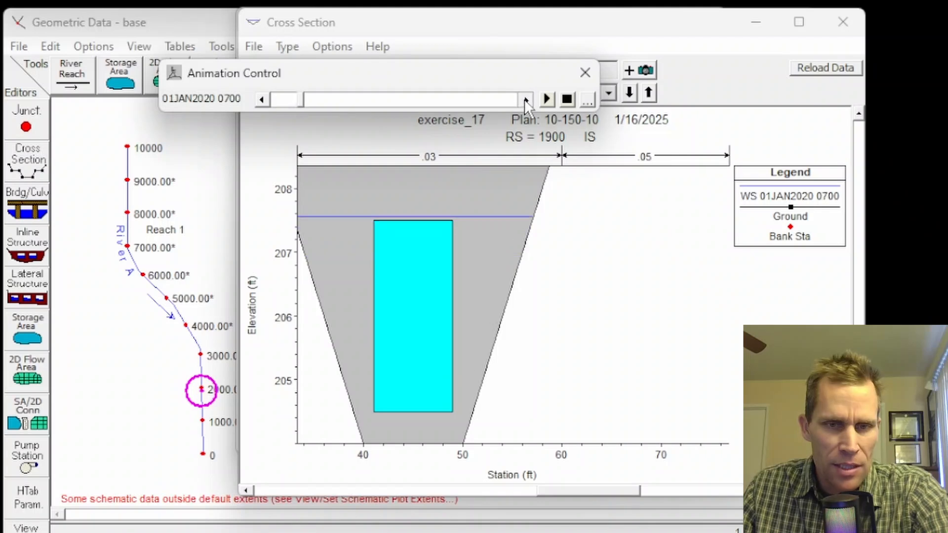
pyautogui.click(526, 101)
pyautogui.click(526, 100)
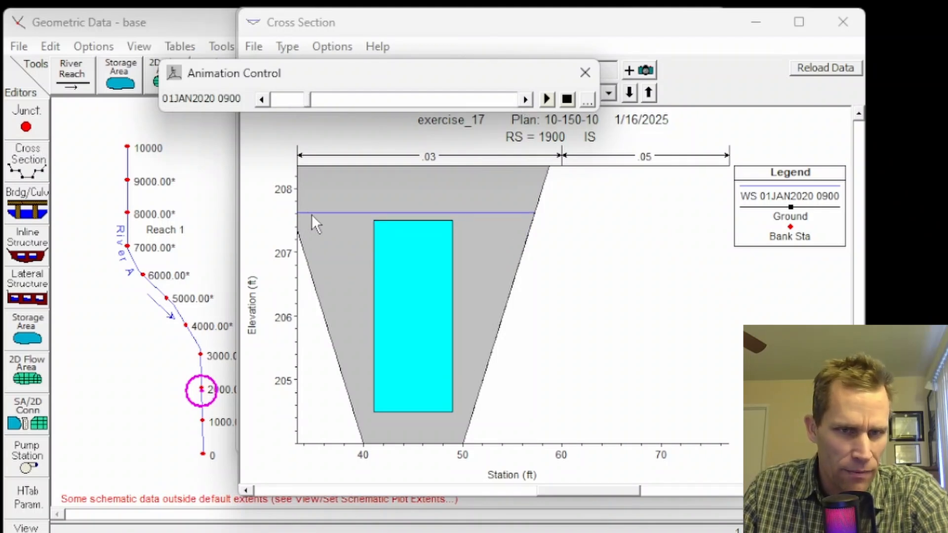
# - Advance the animation hour by hour to 01JAN2020 1800 and return to 1700 to examine the water level at the gate
pyautogui.click(524, 100)
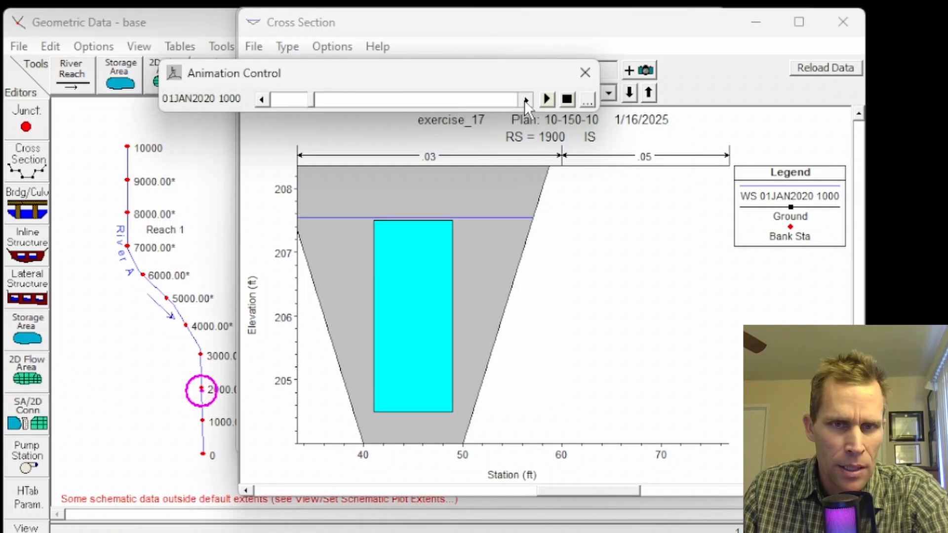
pyautogui.click(524, 100)
pyautogui.click(525, 100)
pyautogui.click(524, 100)
pyautogui.click(525, 100)
pyautogui.click(525, 99)
pyautogui.click(525, 100)
pyautogui.click(525, 100)
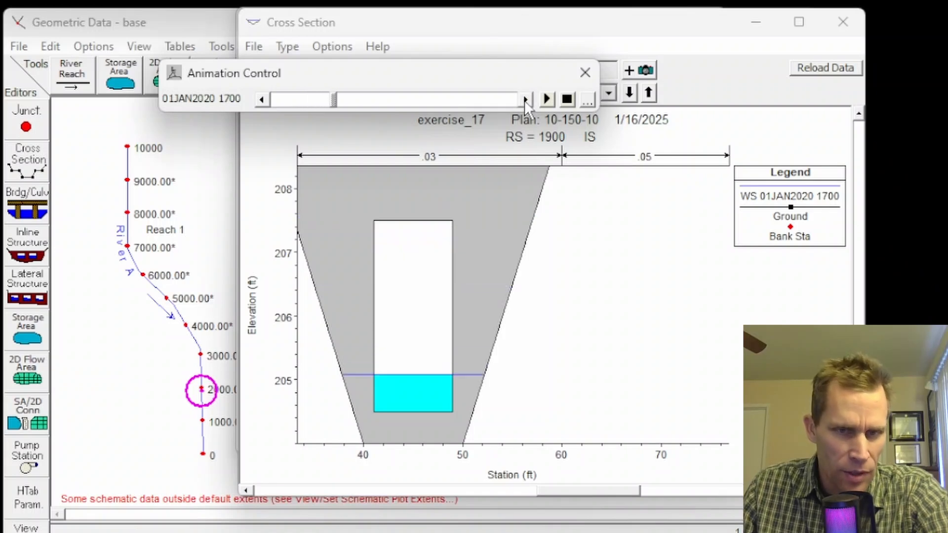
pyautogui.click(524, 100)
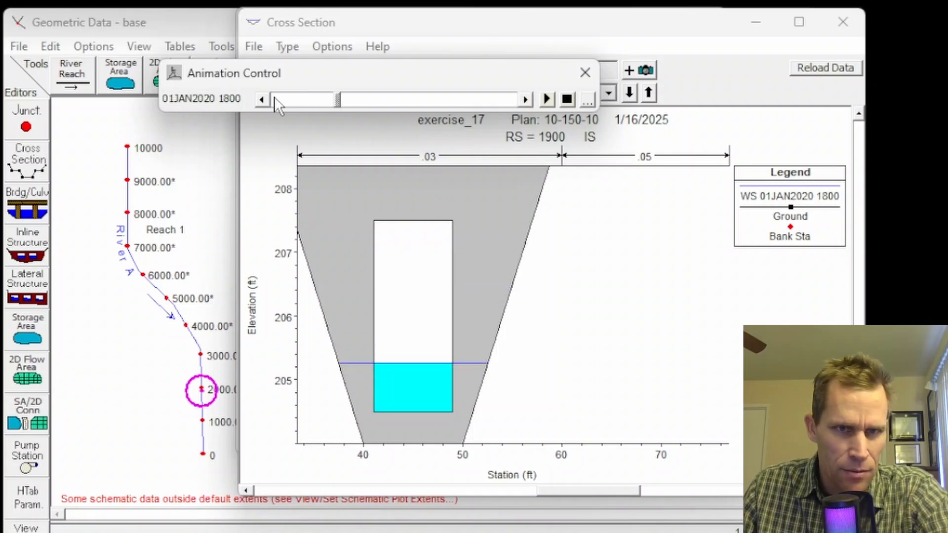
pyautogui.click(261, 99)
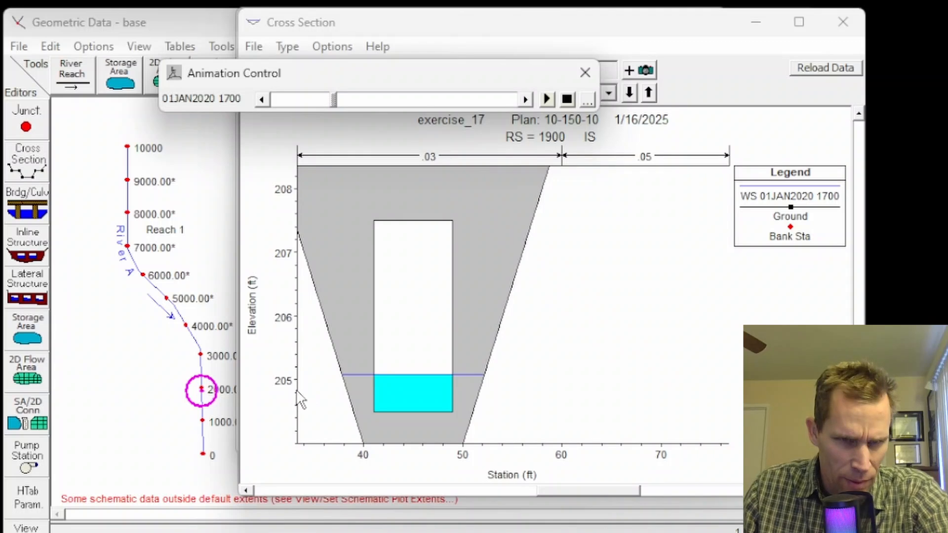
# - Advance the animation from 01JAN2020 1700 to 02JAN2020 2000 to examine the water level at the gate opening
pyautogui.click(528, 95)
pyautogui.click(528, 96)
pyautogui.click(527, 95)
pyautogui.click(528, 96)
pyautogui.click(527, 95)
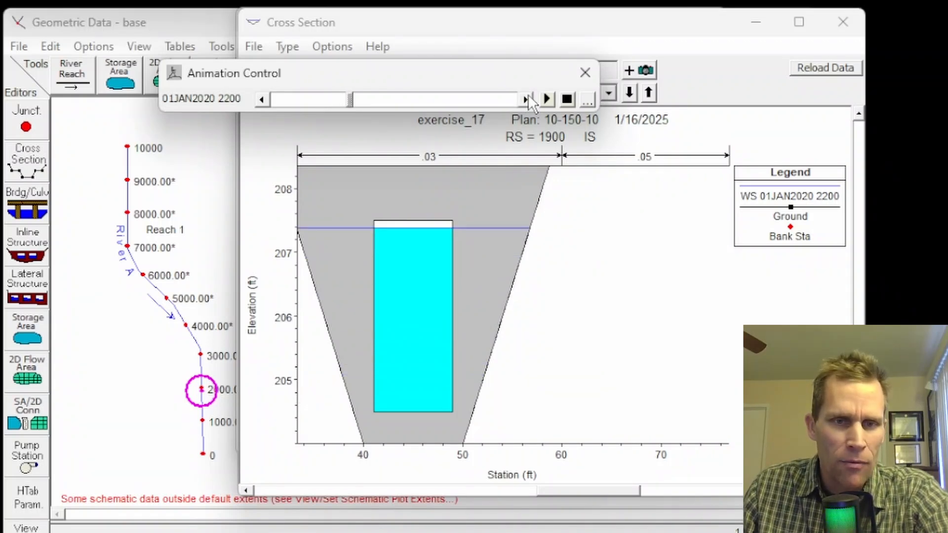
pyautogui.click(527, 95)
pyautogui.click(528, 95)
pyautogui.click(527, 96)
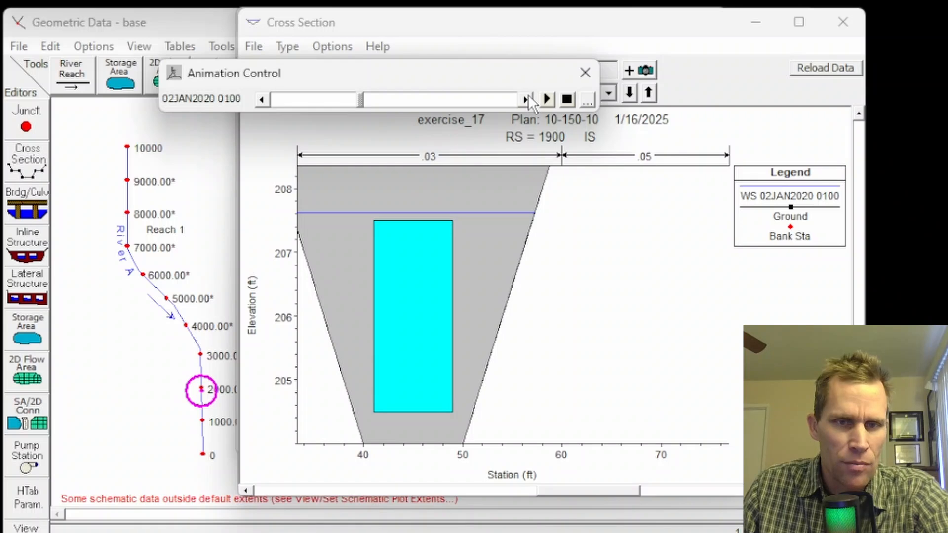
pyautogui.click(528, 95)
pyautogui.click(528, 96)
pyautogui.click(528, 95)
pyautogui.click(528, 96)
pyautogui.click(528, 95)
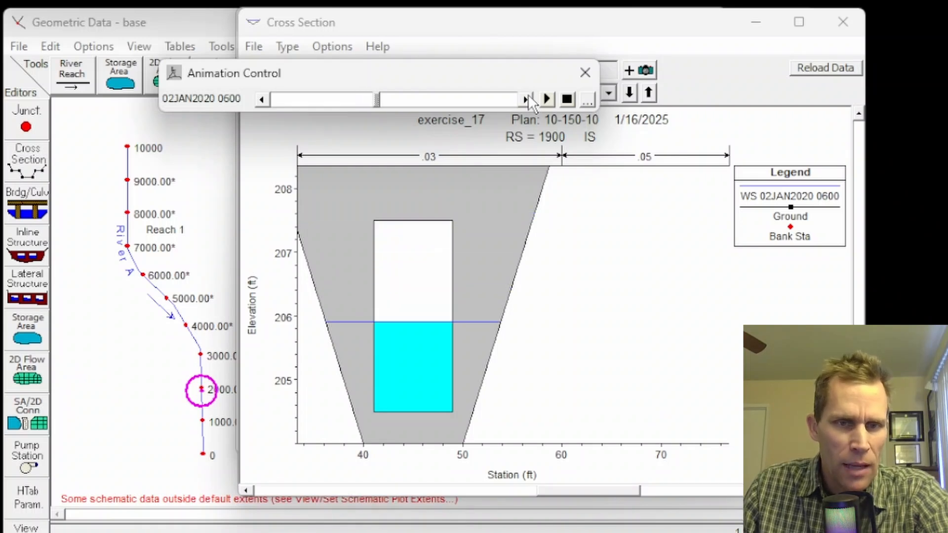
pyautogui.click(527, 95)
pyautogui.click(527, 96)
pyautogui.click(528, 95)
pyautogui.click(527, 95)
pyautogui.click(527, 96)
pyautogui.click(527, 95)
pyautogui.click(528, 96)
pyautogui.click(527, 96)
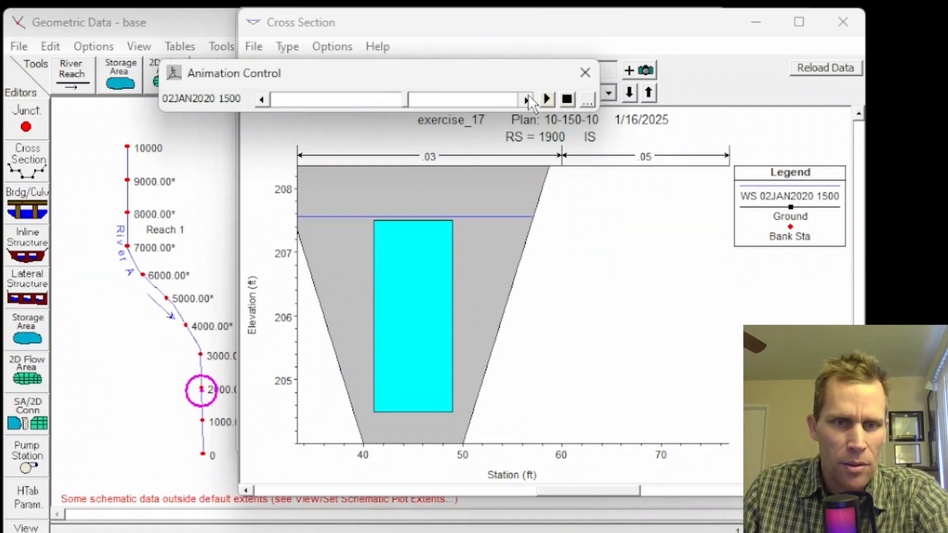
pyautogui.click(527, 95)
pyautogui.click(528, 96)
pyautogui.click(527, 95)
pyautogui.click(528, 95)
pyautogui.click(527, 95)
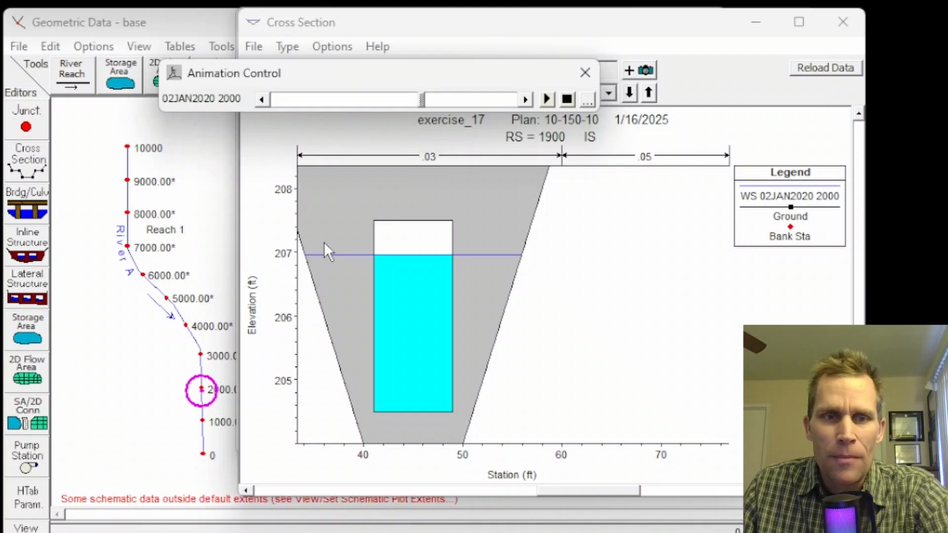
# - Inspect the upper part of the inline structure in the cross section plot and close the plot
pyautogui.click(336, 229)
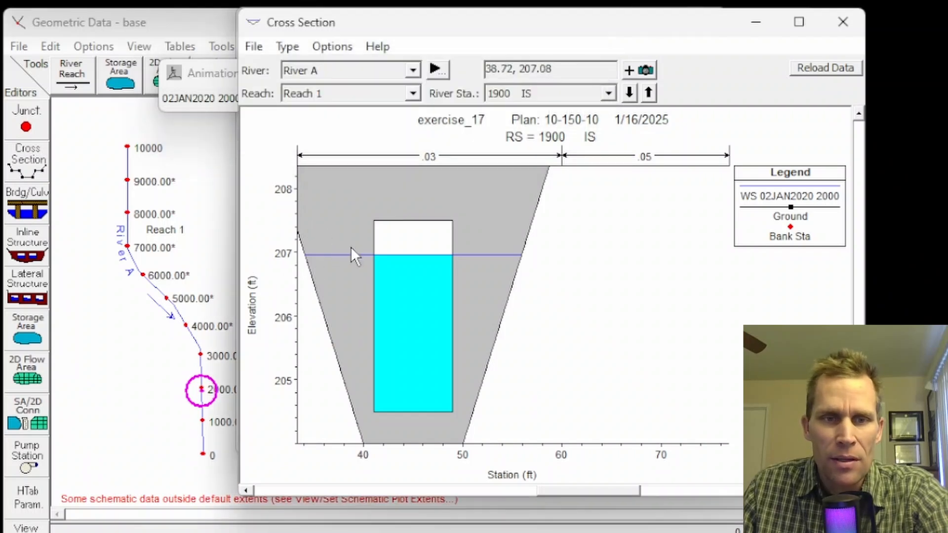
pyautogui.moveTo(343, 212); pyautogui.dragTo(409, 239)
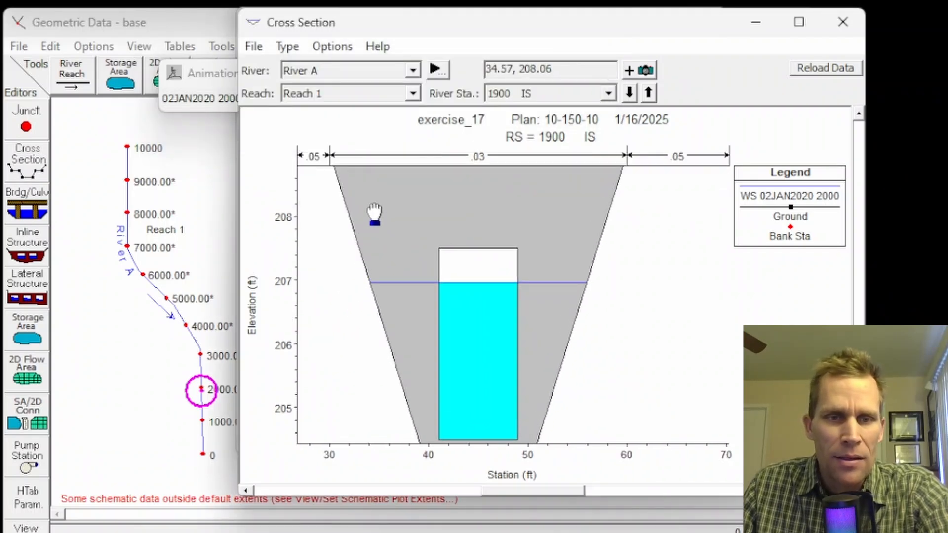
pyautogui.moveTo(374, 211); pyautogui.dragTo(403, 264)
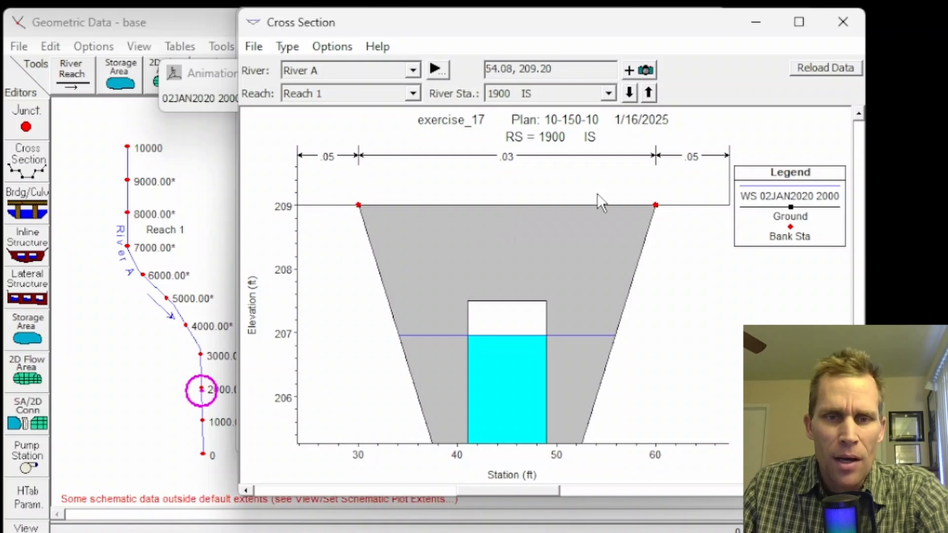
pyautogui.click(843, 22)
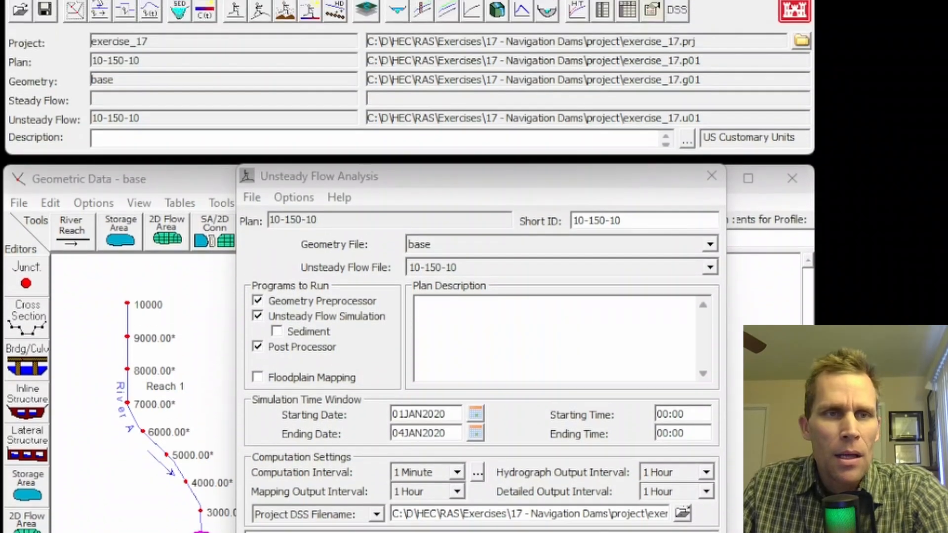
# - Save a copy of the unsteady flow data with the title 10-150-10_NAV
pyautogui.click(52, 37)
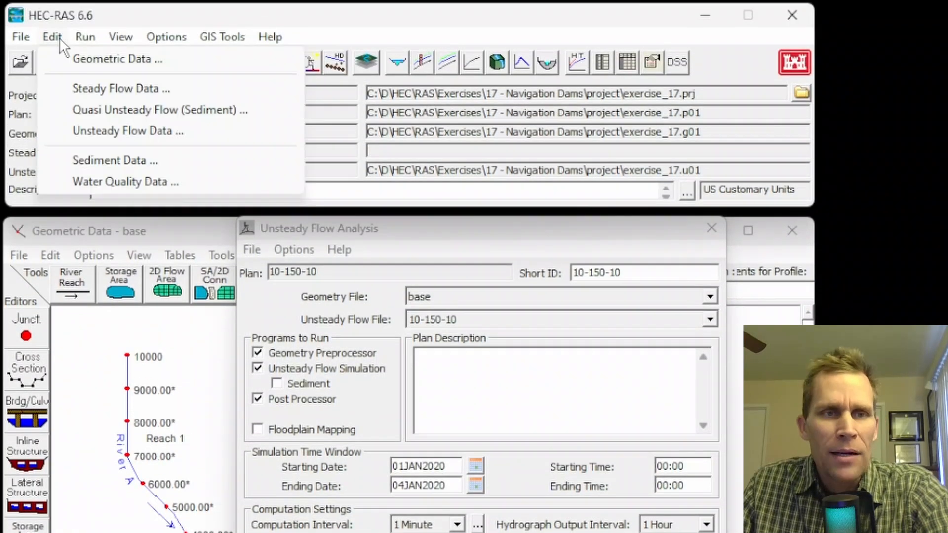
pyautogui.click(91, 130)
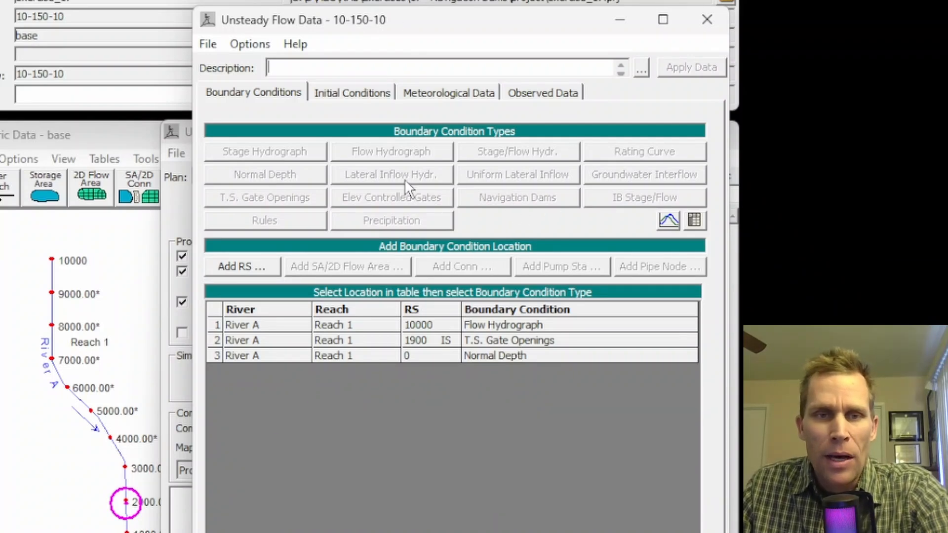
pyautogui.click(208, 44)
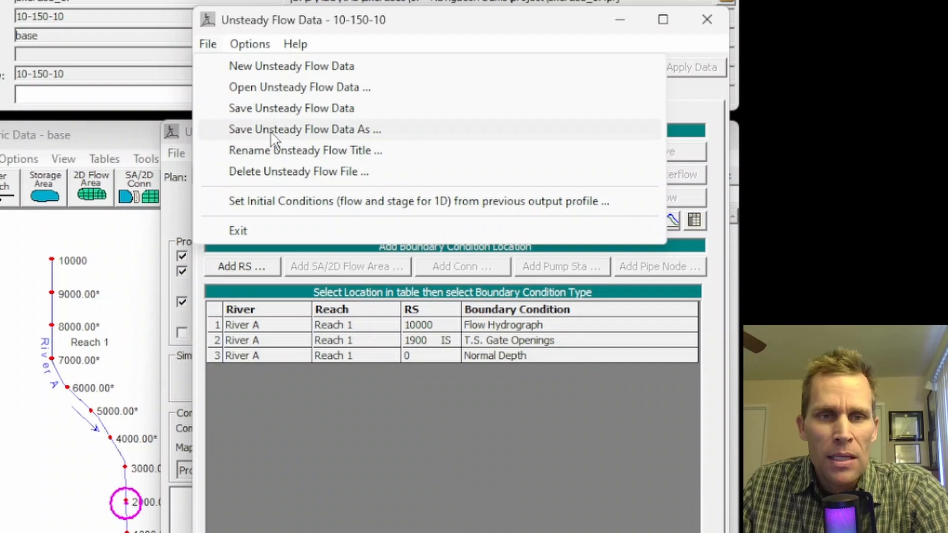
pyautogui.click(312, 132)
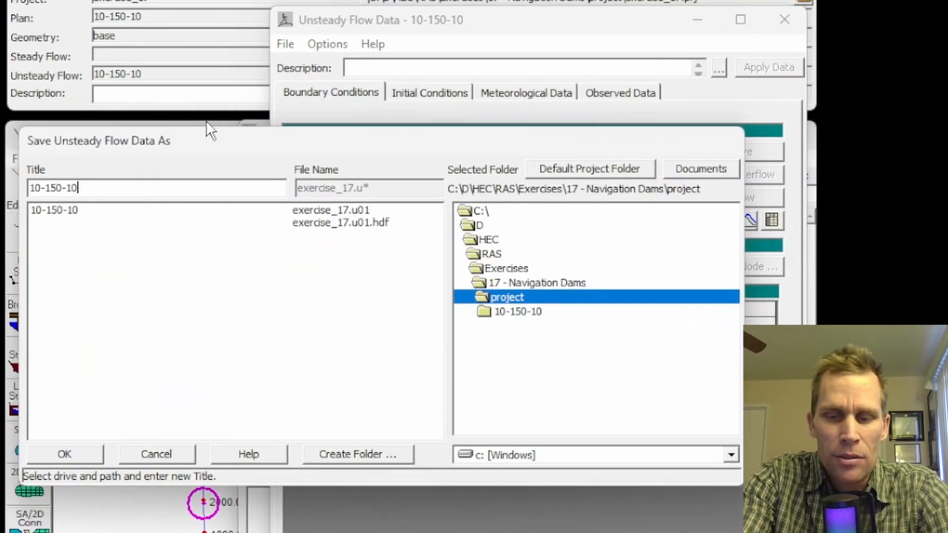
pyautogui.write('_NAV')
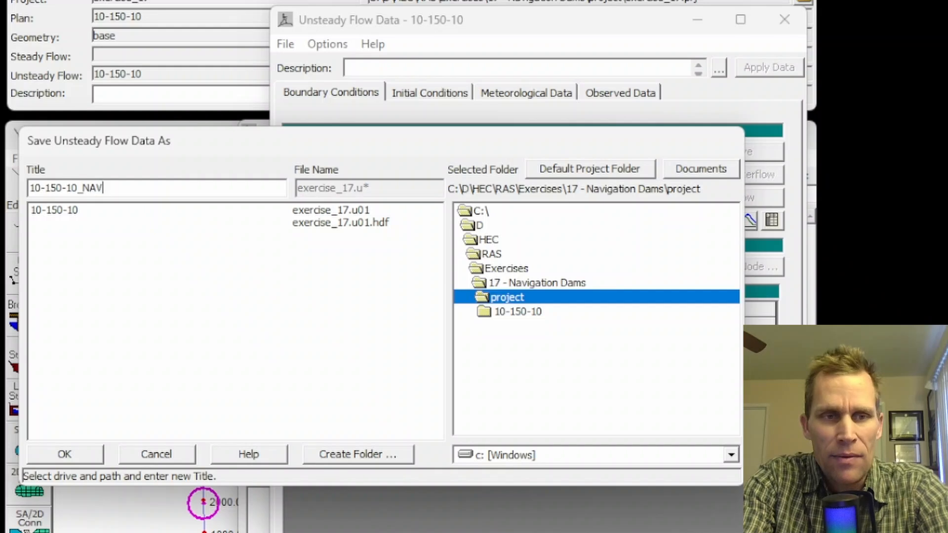
pyautogui.click(69, 452)
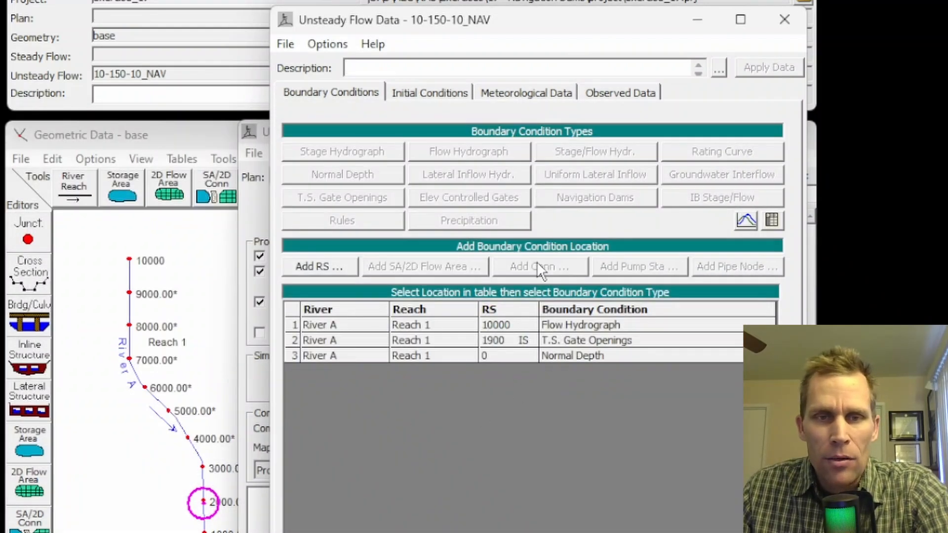
# - Replace the T.S. Gate Openings boundary condition at river station 1900 with Navigation Dams, overwriting the existing data
pyautogui.click(571, 343)
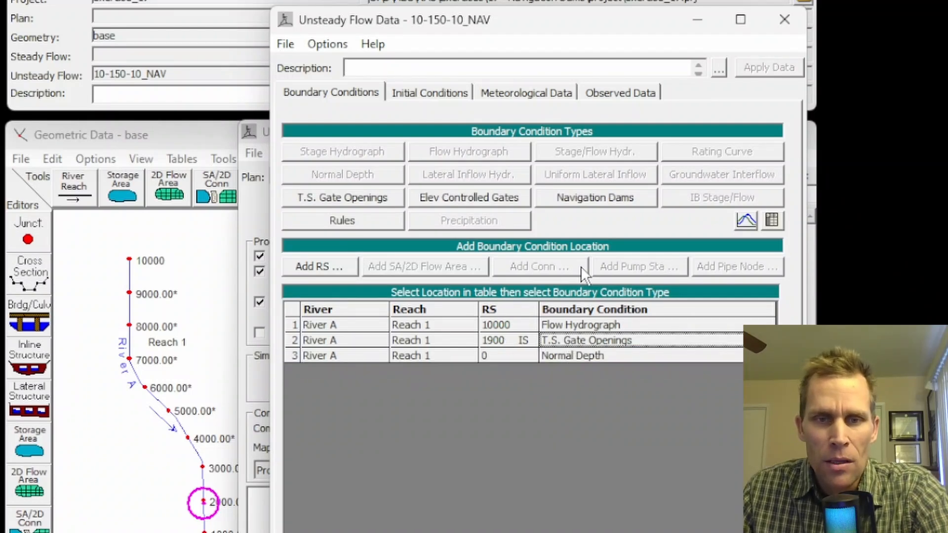
pyautogui.click(580, 196)
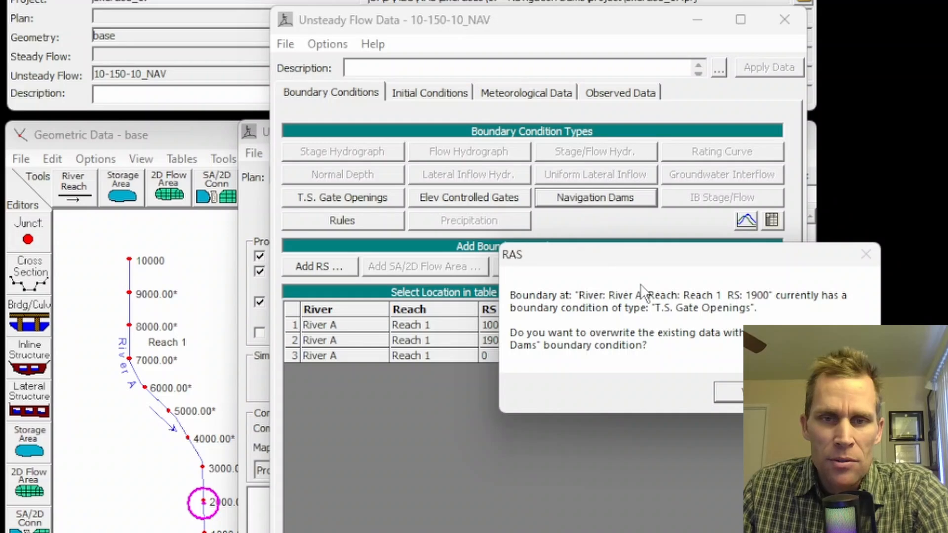
pyautogui.moveTo(635, 258); pyautogui.dragTo(429, 197)
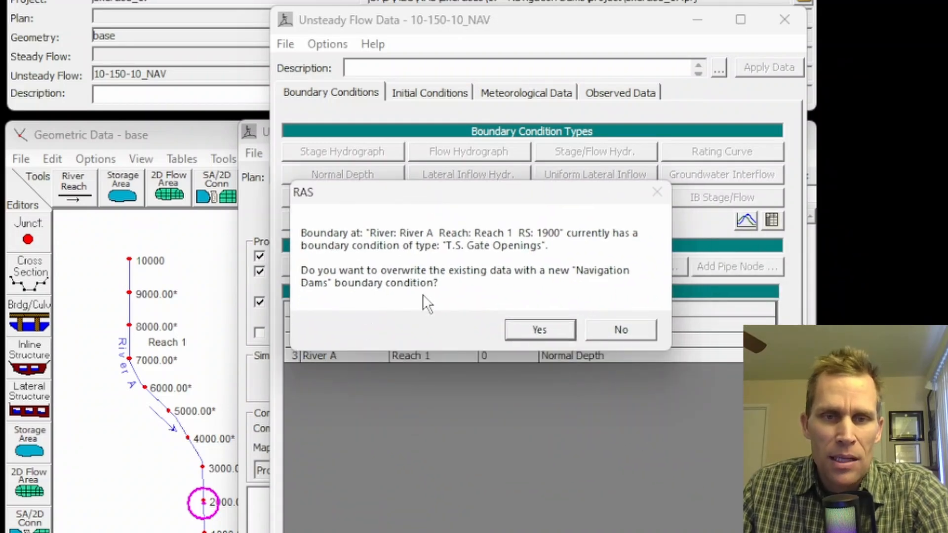
pyautogui.click(552, 326)
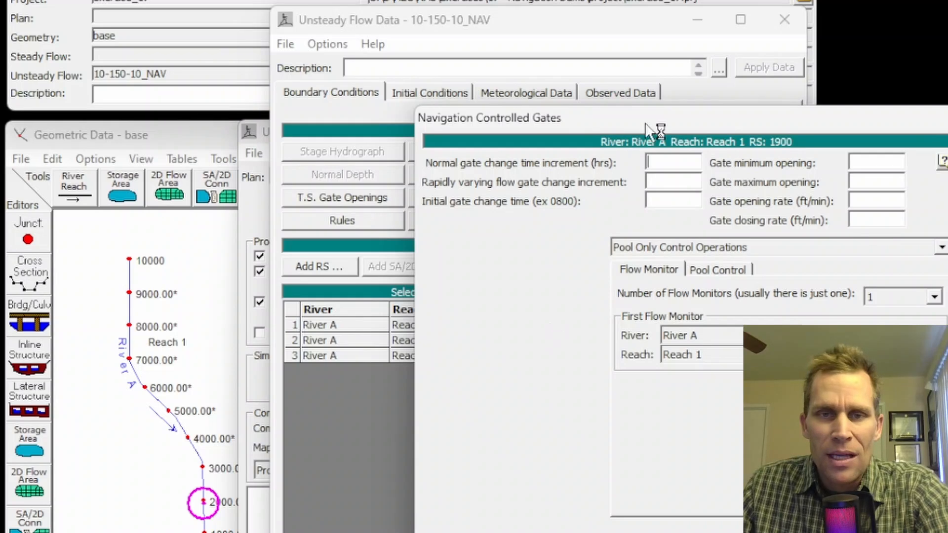
pyautogui.moveTo(662, 122); pyautogui.dragTo(483, 127)
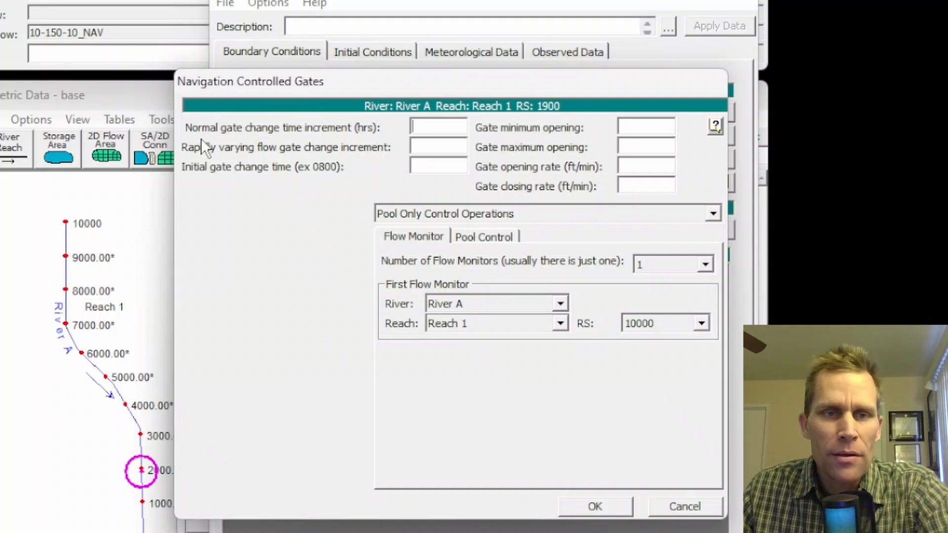
# - Set the normal and rapidly varying flow gate change increments to 3 hours
pyautogui.write('3')
pyautogui.click(417, 148)
pyautogui.write('3')
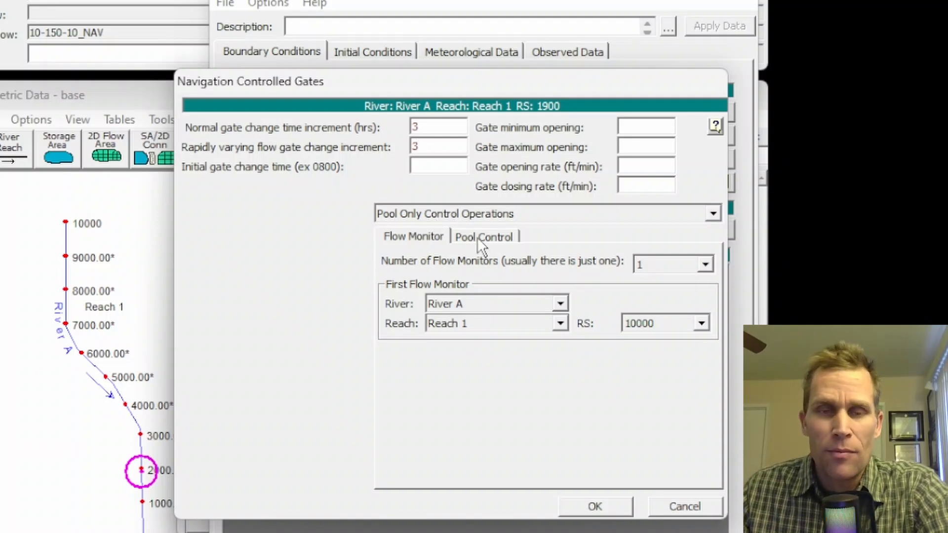
# - Set the normal and rapidly varying flow gate change increments to 0.25 hours and the initial gate change time to 0000
pyautogui.moveTo(436, 133); pyautogui.dragTo(396, 127)
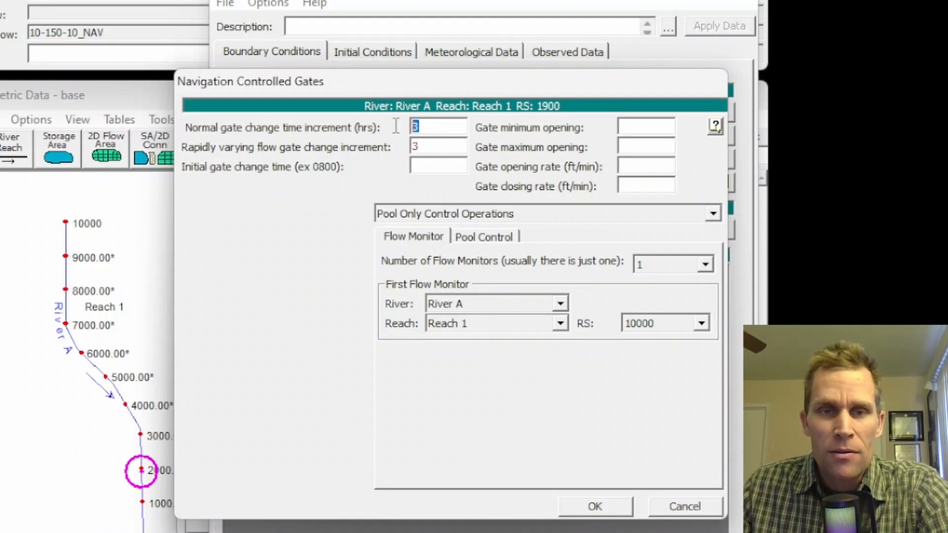
pyautogui.write('0.25')
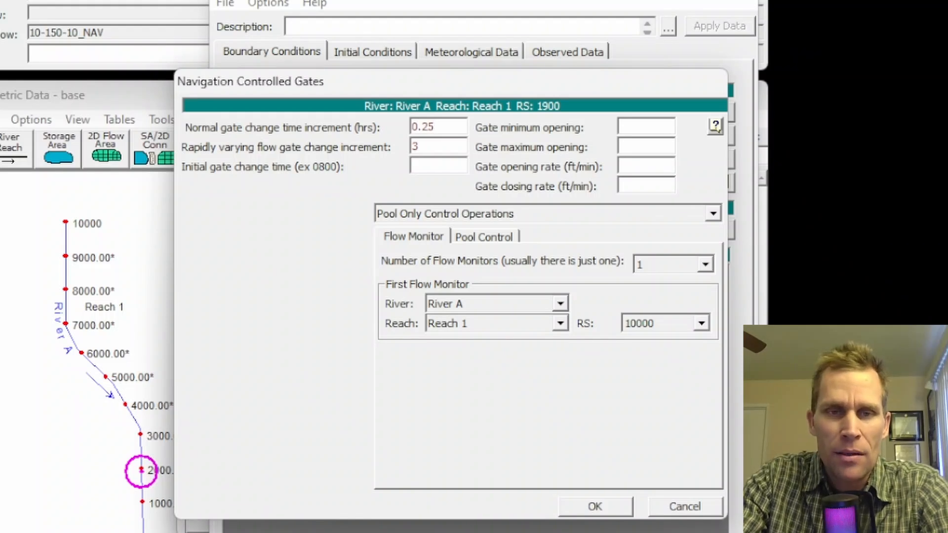
pyautogui.press('Tab')
pyautogui.write('.')
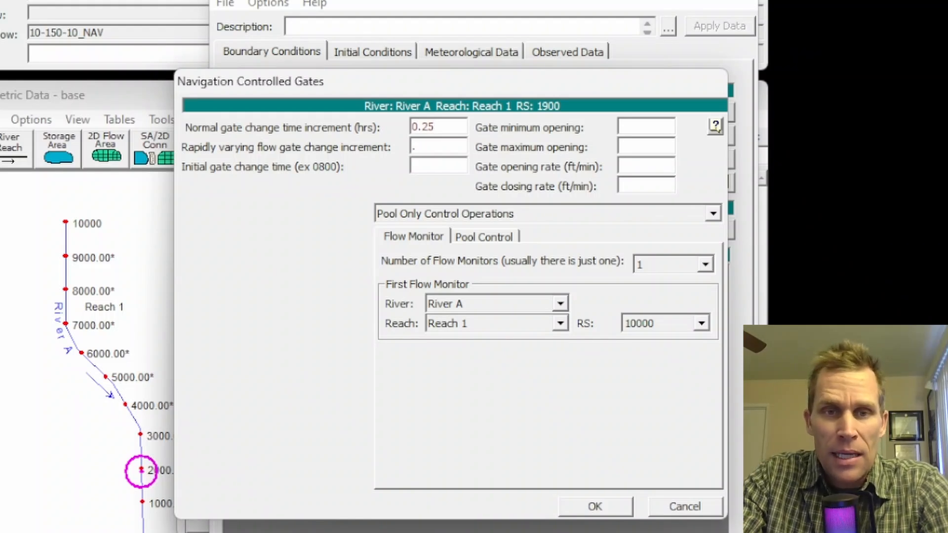
pyautogui.write('25')
pyautogui.press('Tab')
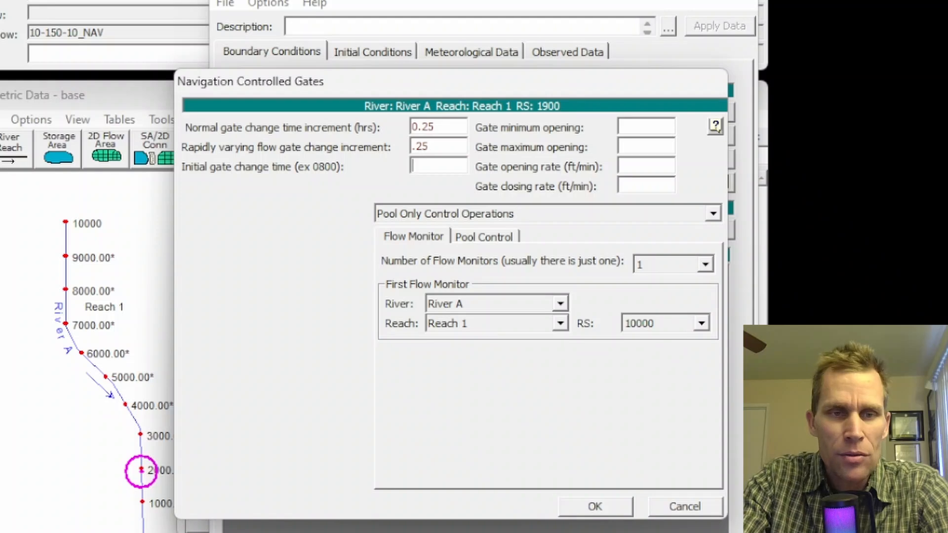
pyautogui.write('0000')
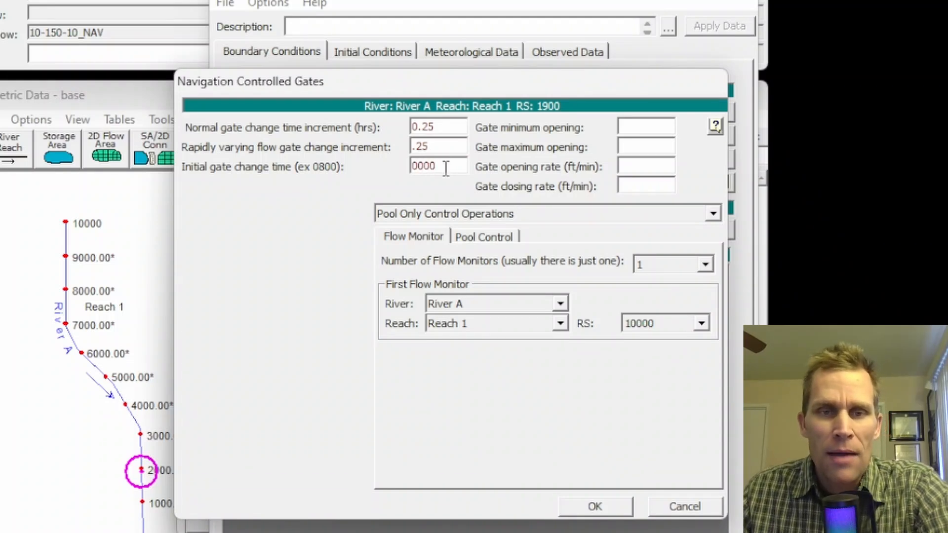
pyautogui.moveTo(447, 167); pyautogui.dragTo(396, 175)
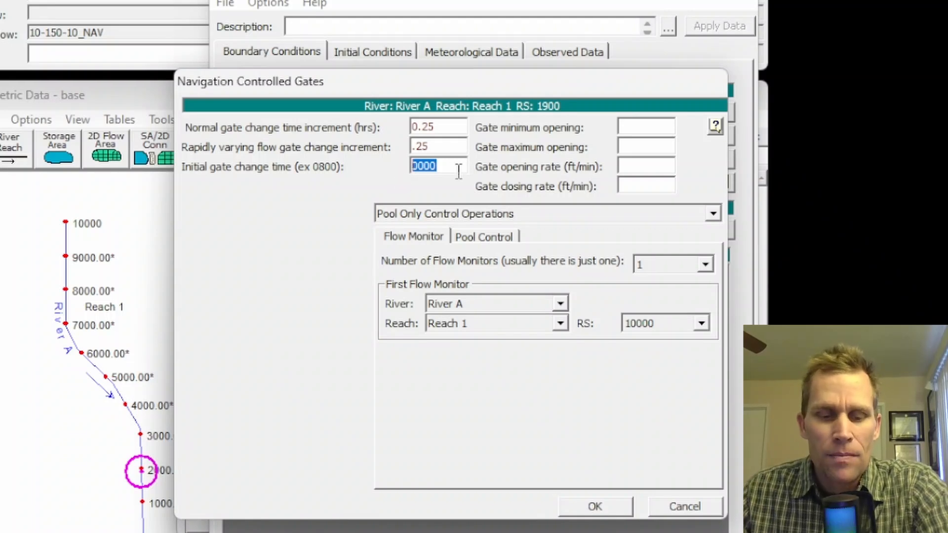
# - Set the gate minimum opening to 0 and the gate maximum opening to 3
pyautogui.click(638, 127)
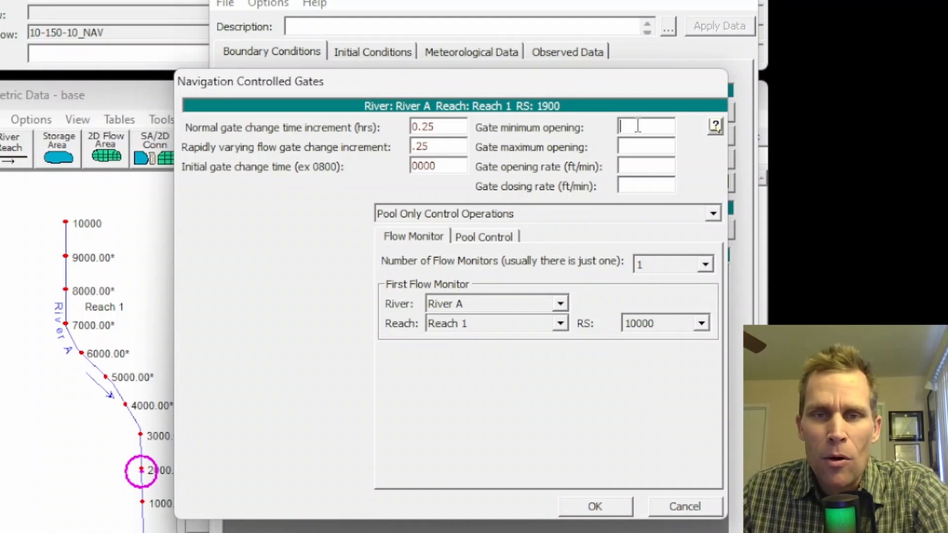
pyautogui.write('0')
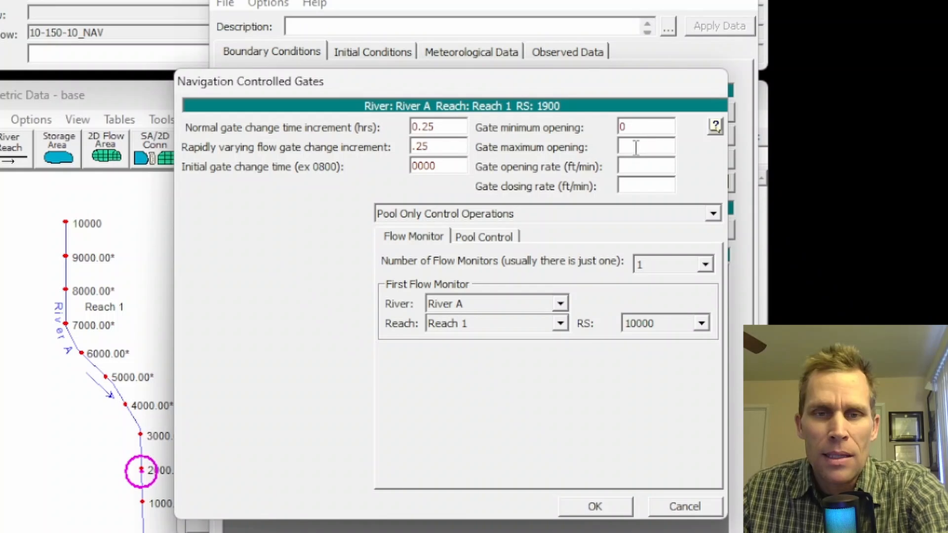
pyautogui.click(636, 147)
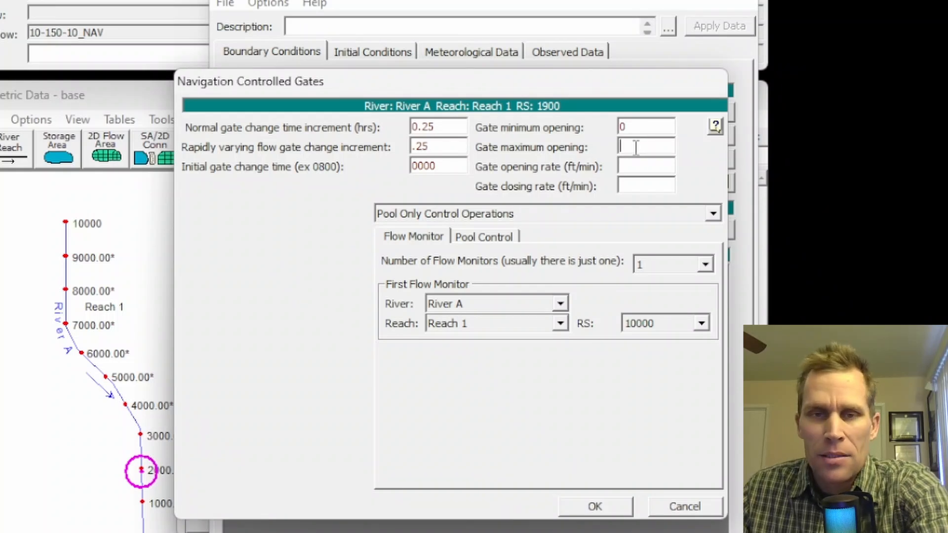
pyautogui.write('3')
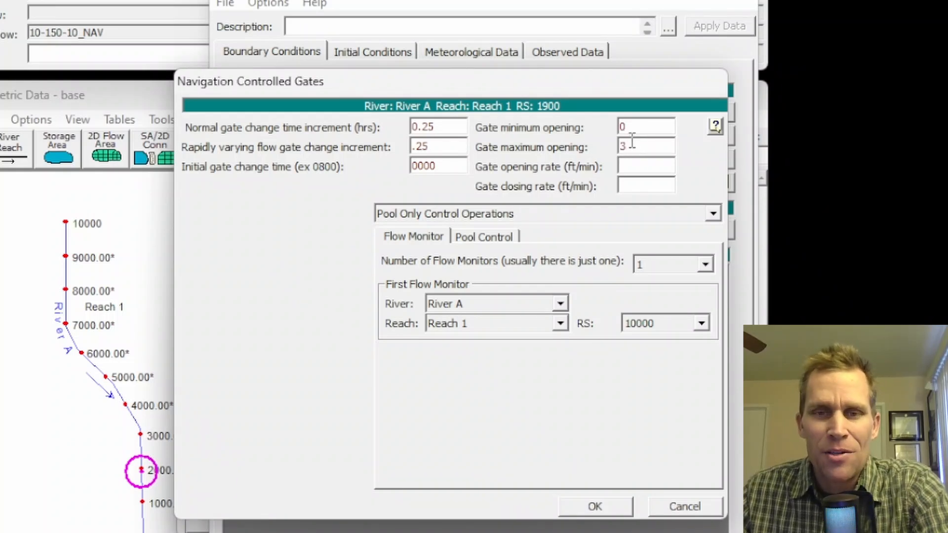
pyautogui.moveTo(643, 147); pyautogui.dragTo(608, 153)
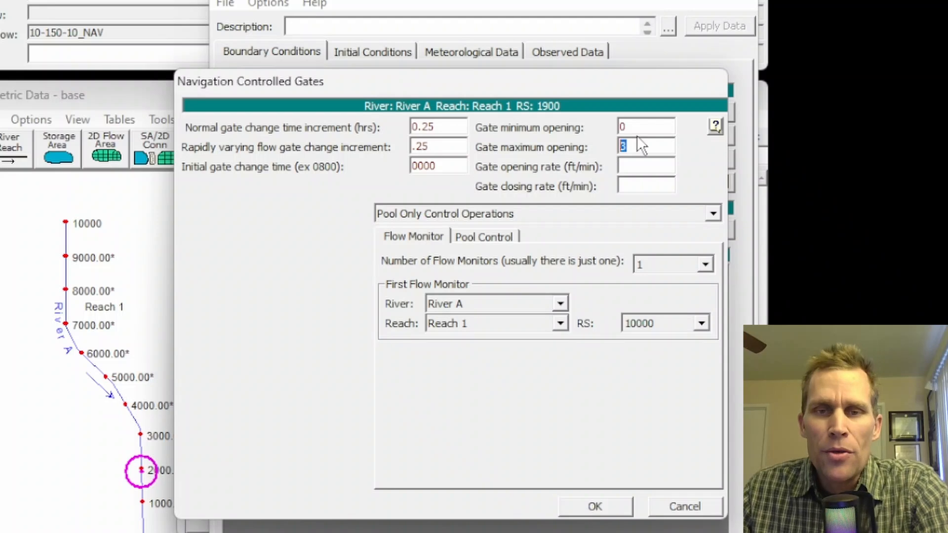
pyautogui.moveTo(647, 127); pyautogui.dragTo(606, 127)
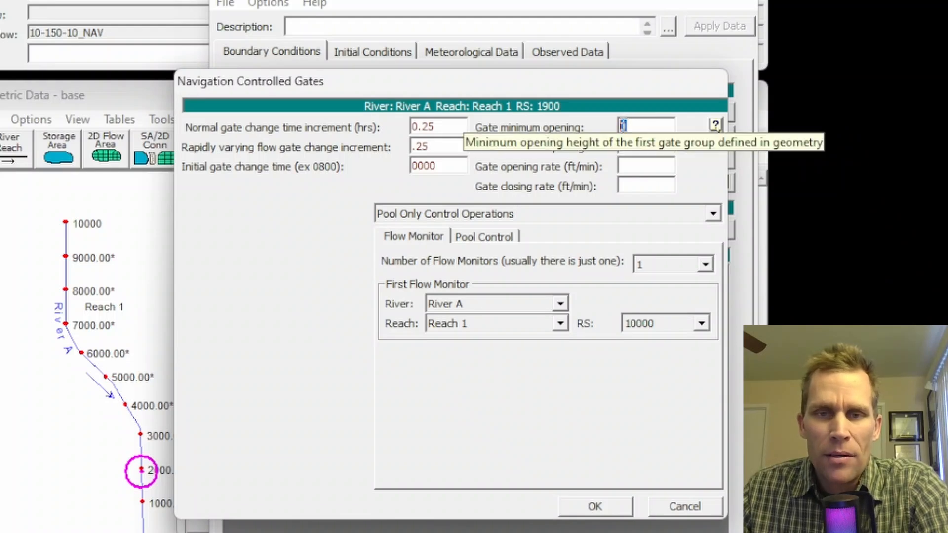
pyautogui.click(635, 126)
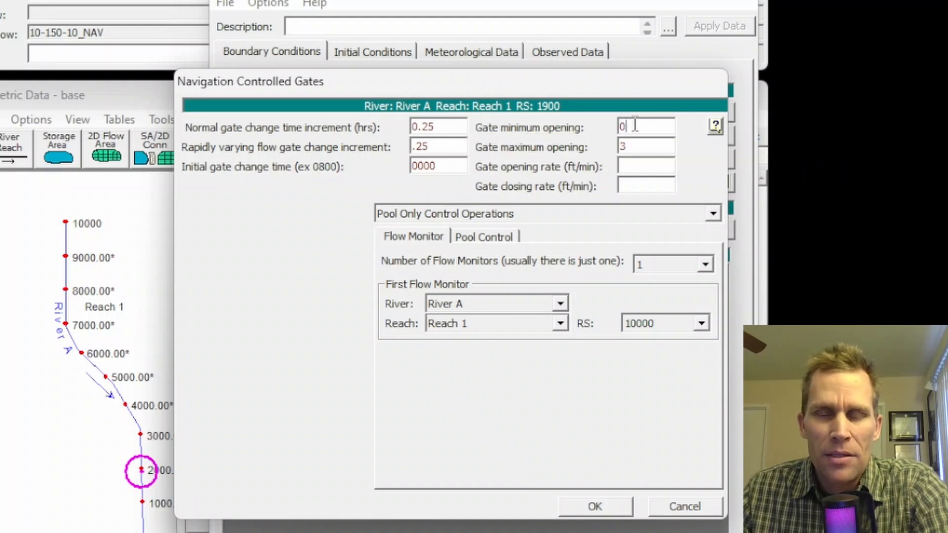
# - Set both the gate opening rate and the gate closing rate to 1 ft/min
pyautogui.click(629, 169)
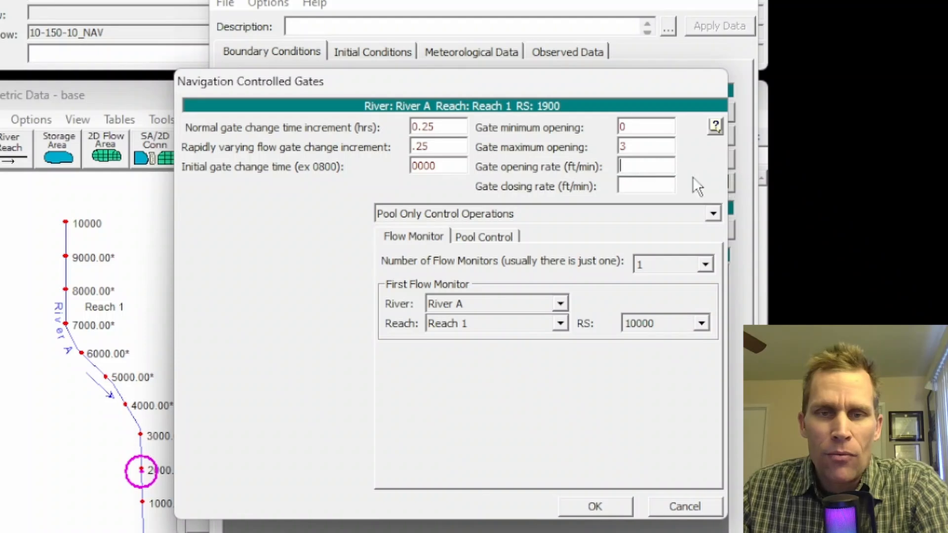
pyautogui.write('1')
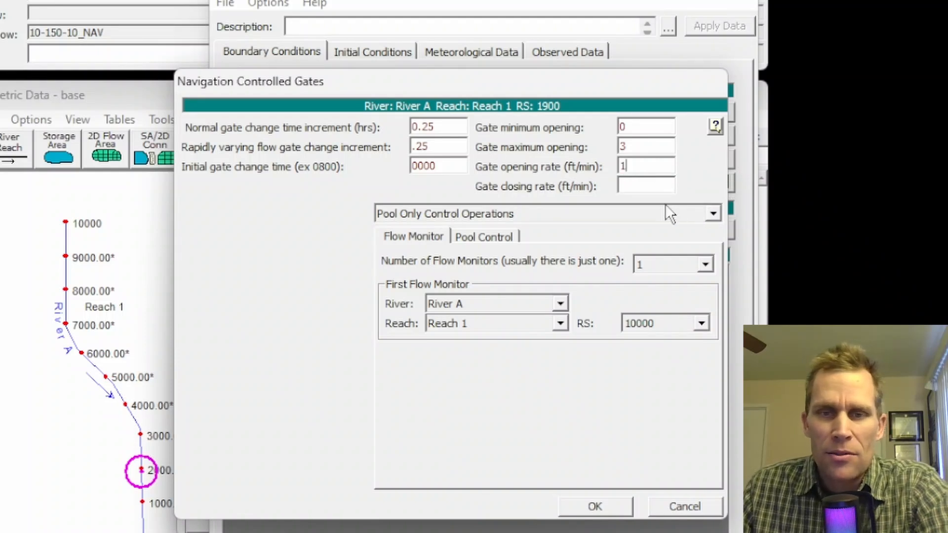
pyautogui.click(638, 191)
pyautogui.write('1')
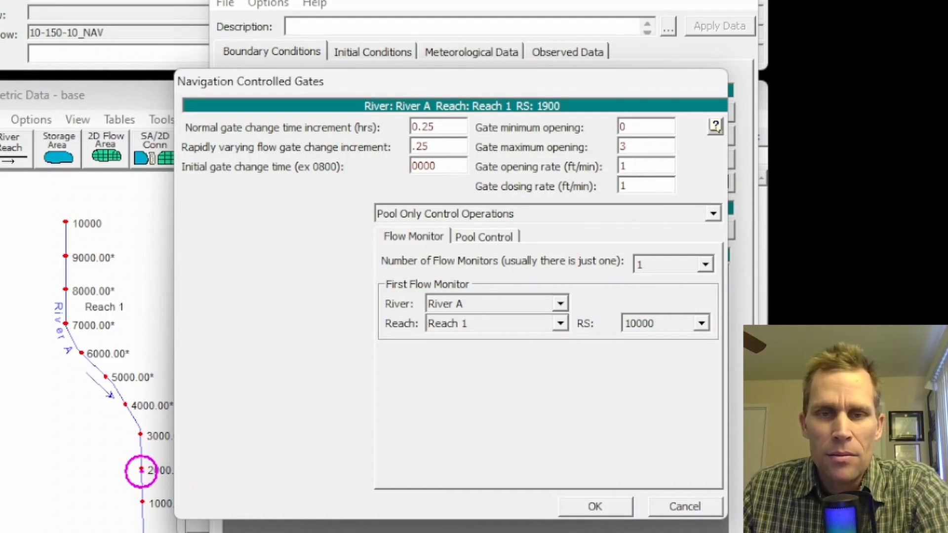
pyautogui.hotkey('shift', 'Tab')
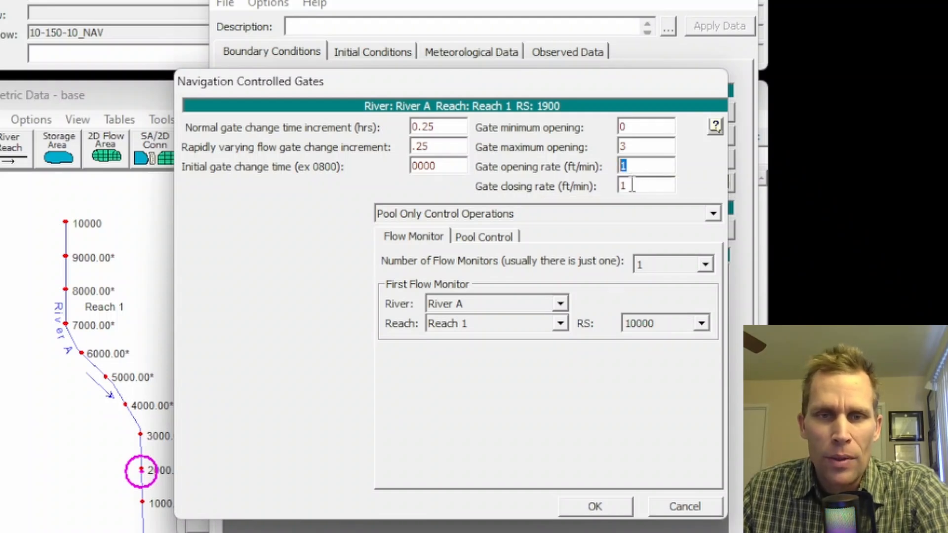
pyautogui.press('Tab')
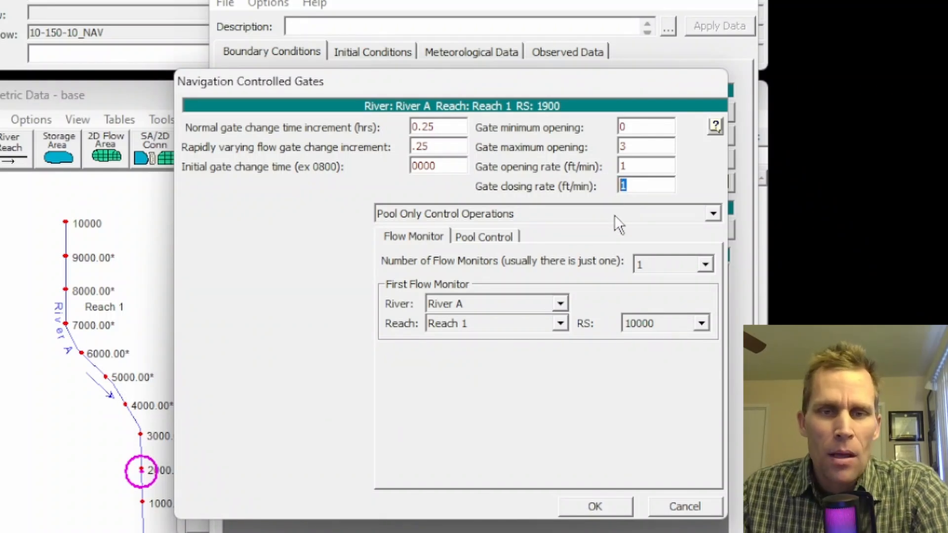
# - Choose Pool Only Control Operations as the gate control method and review its Flow Monitor and Pool Control settings
pyautogui.click(596, 212)
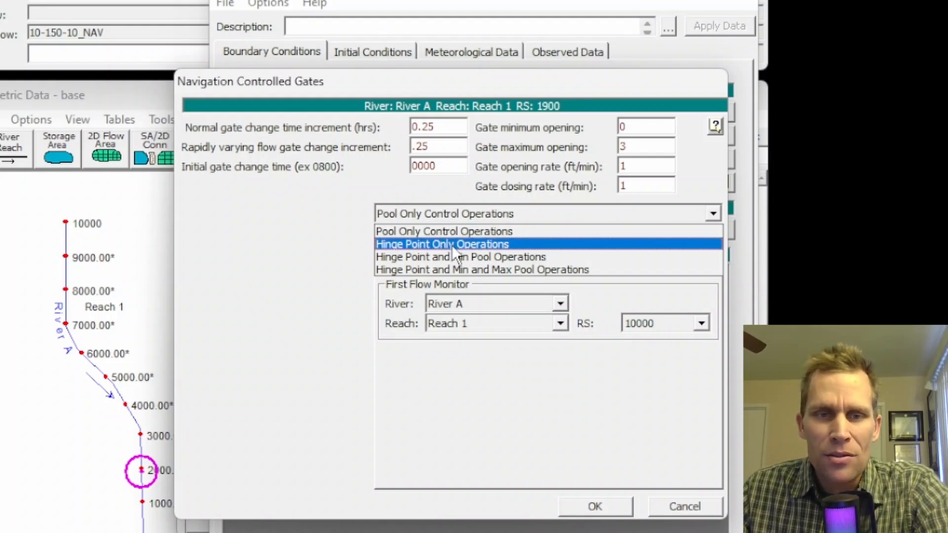
pyautogui.click(349, 228)
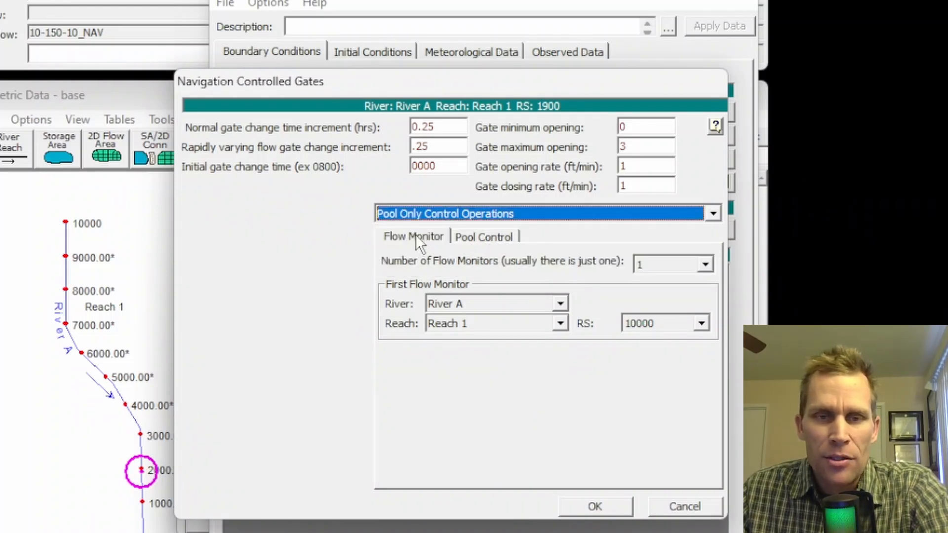
pyautogui.click(442, 214)
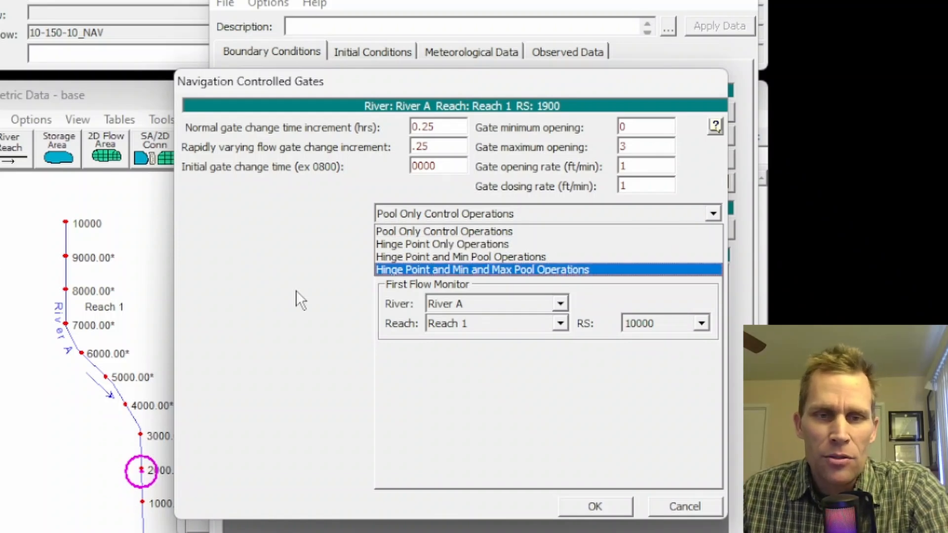
pyautogui.click(416, 231)
pyautogui.click(428, 237)
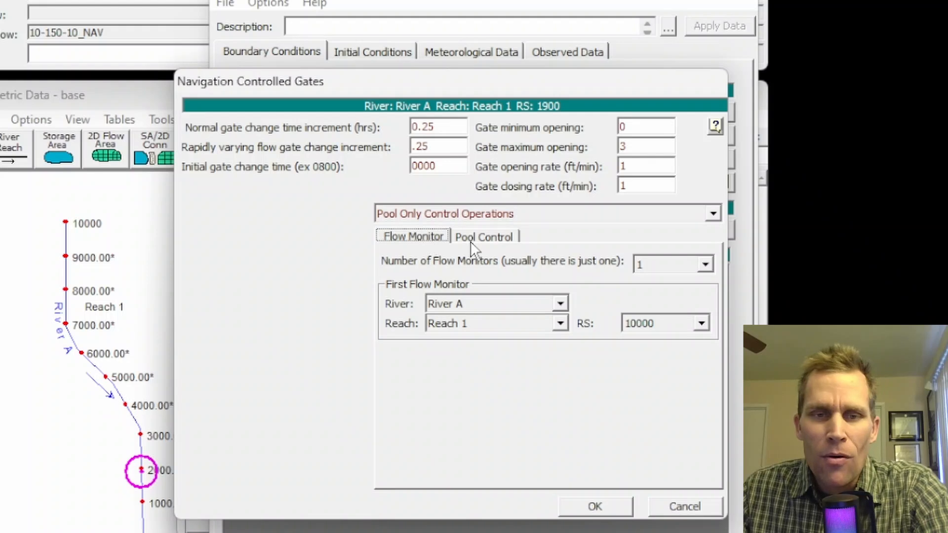
pyautogui.click(489, 240)
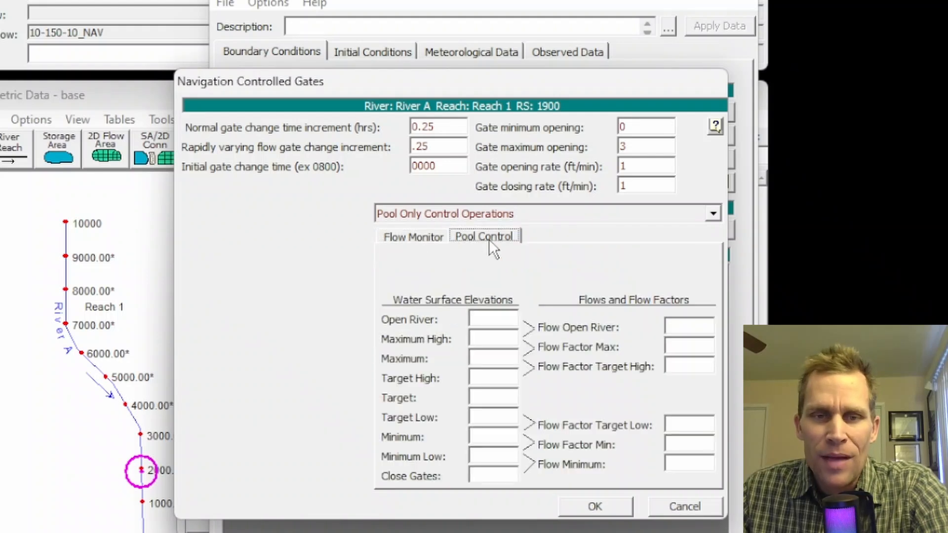
pyautogui.click(416, 238)
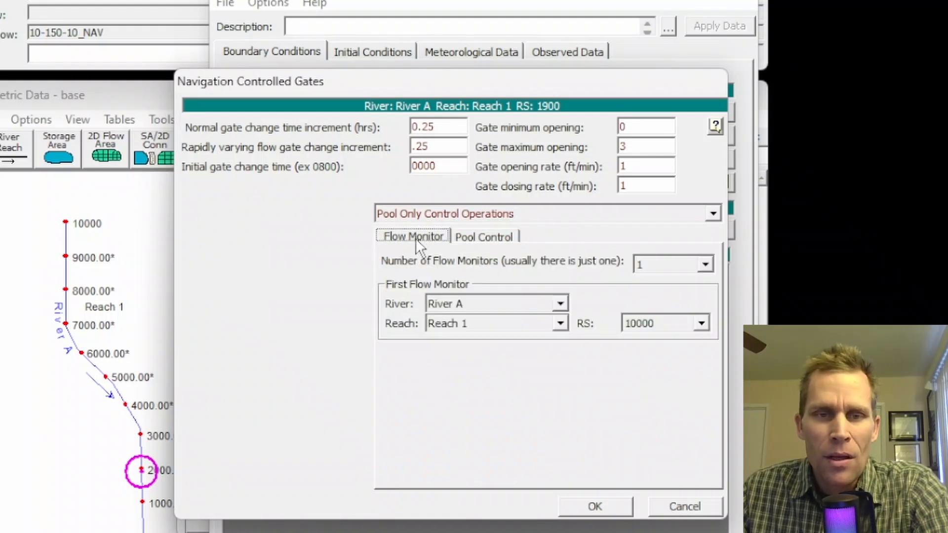
# - Browse the first flow monitor's river stations and try setting the number of flow monitors to 2 before restoring 1
pyautogui.click(678, 324)
pyautogui.click(701, 323)
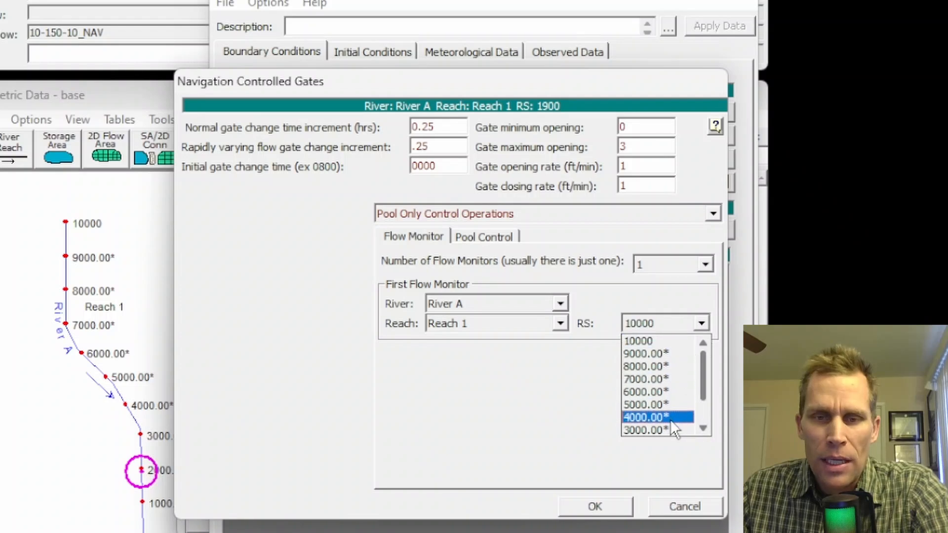
pyautogui.scroll(-1, 651, 411)
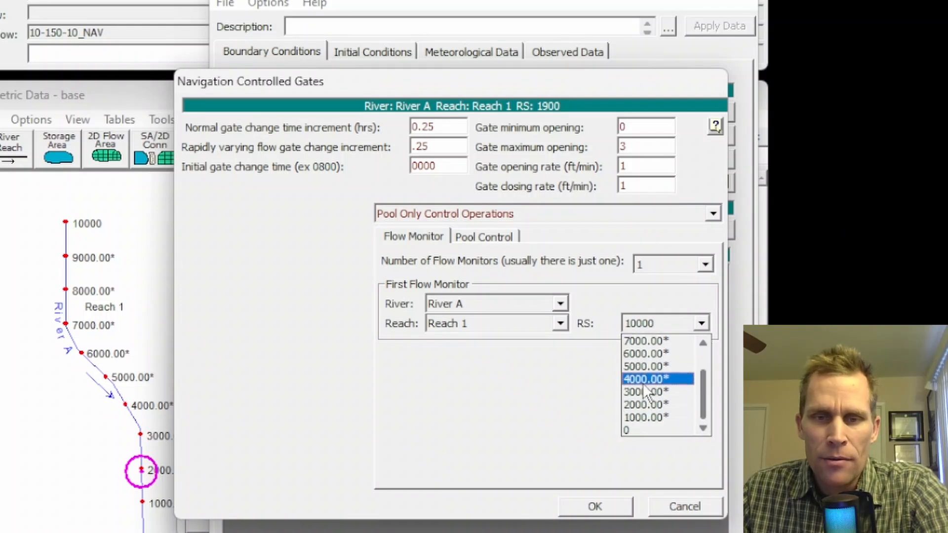
pyautogui.click(708, 258)
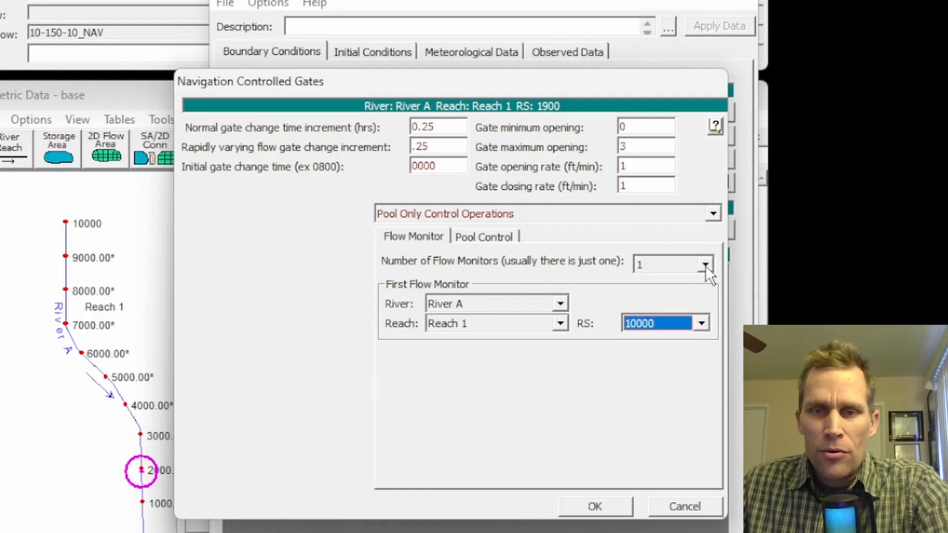
pyautogui.click(706, 266)
pyautogui.click(682, 302)
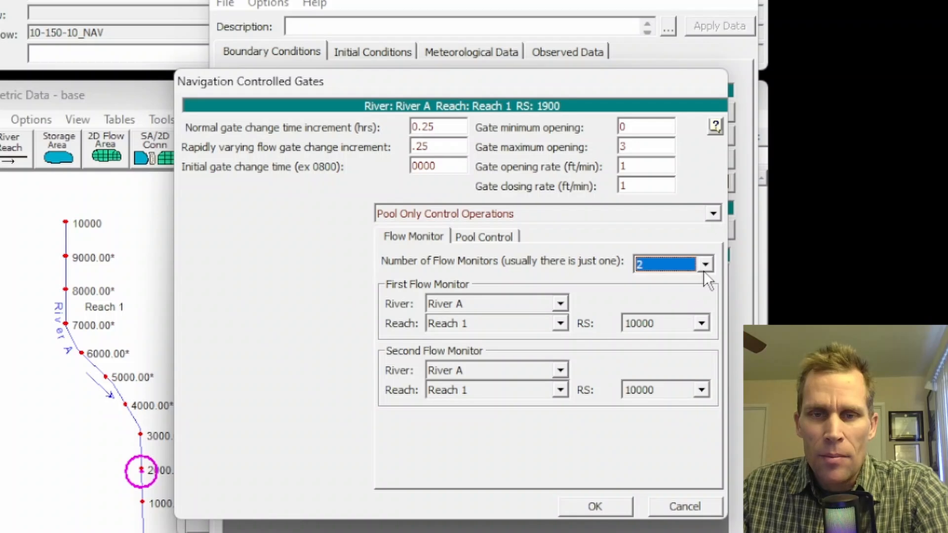
pyautogui.click(703, 271)
pyautogui.click(692, 283)
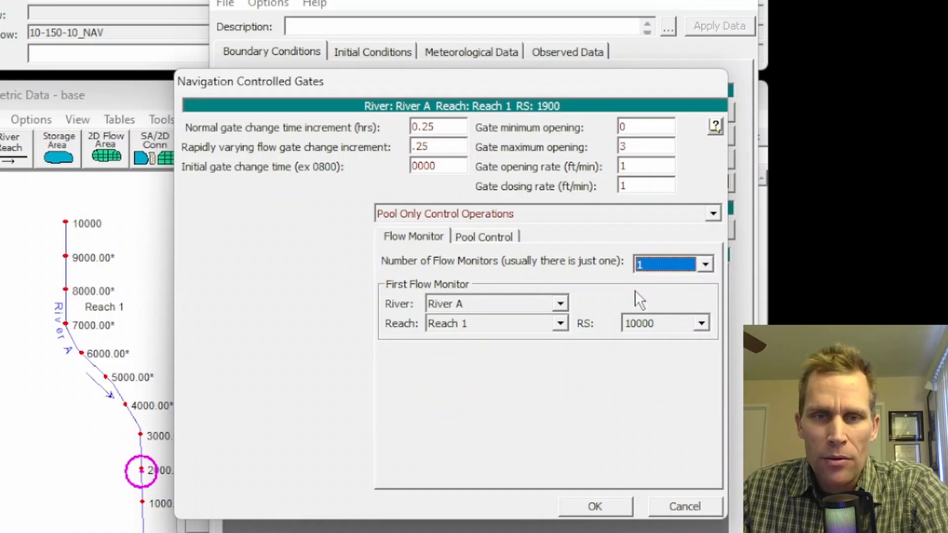
# - Review the normal gate change time increment and the river stations available for the first flow monitor
pyautogui.moveTo(436, 127); pyautogui.dragTo(385, 128)
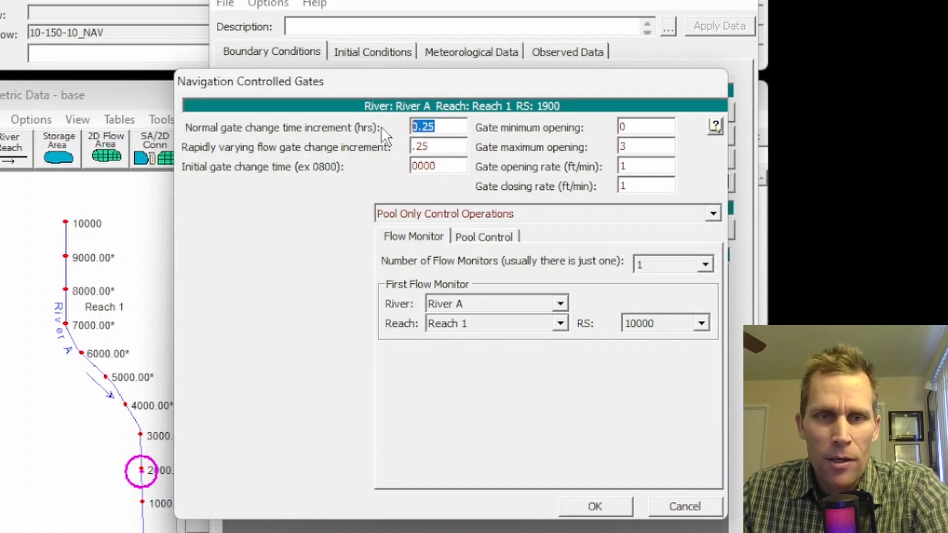
pyautogui.click(673, 322)
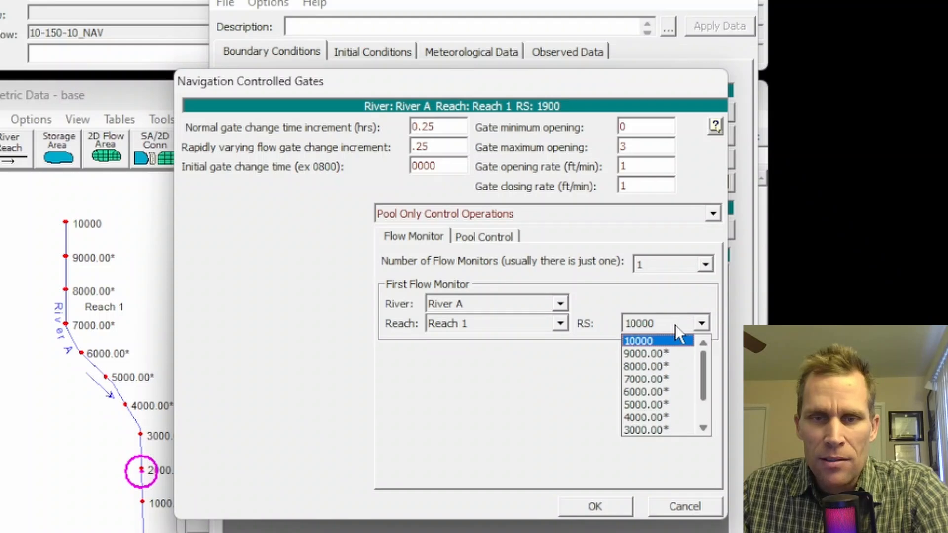
pyautogui.scroll(-1, 675, 383)
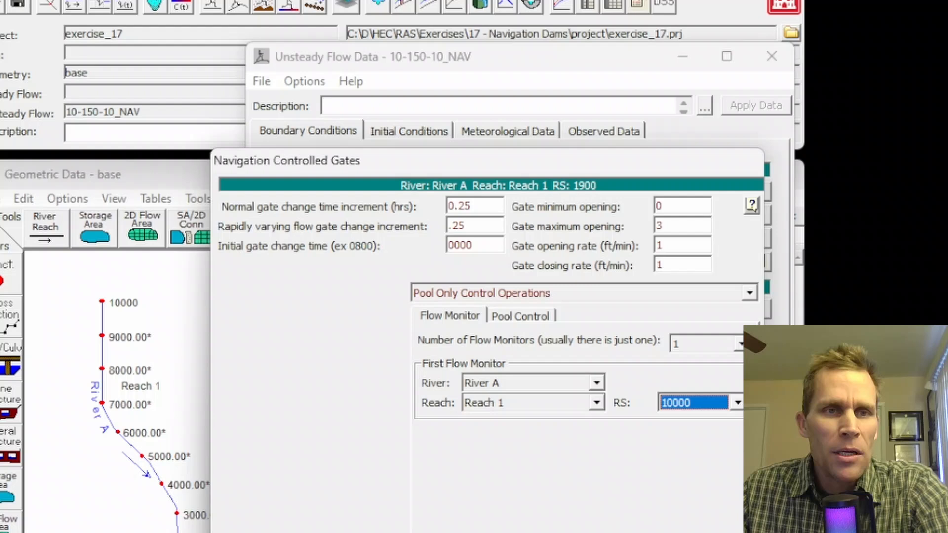
# - Open the profile summary table for plan 10-150-10 and include all available profiles except Max WS
pyautogui.click(127, 37)
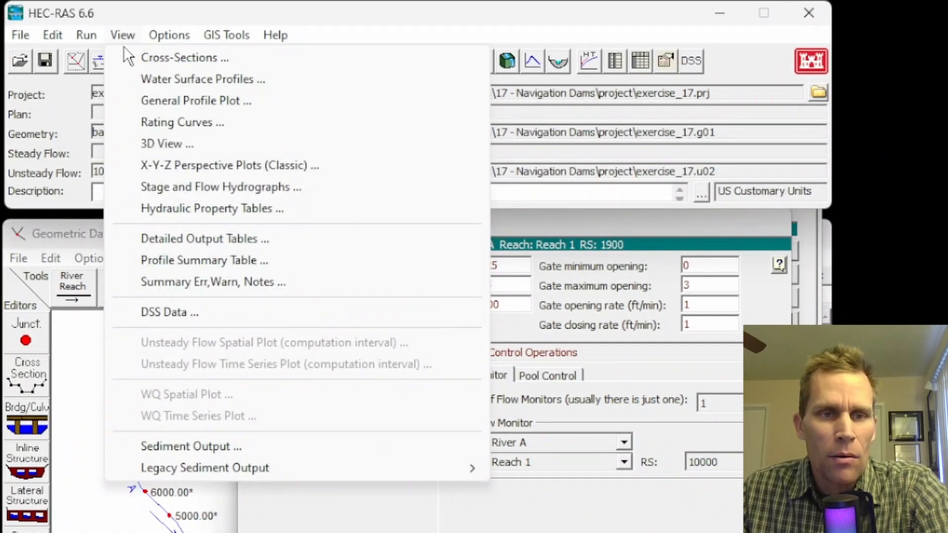
pyautogui.click(187, 263)
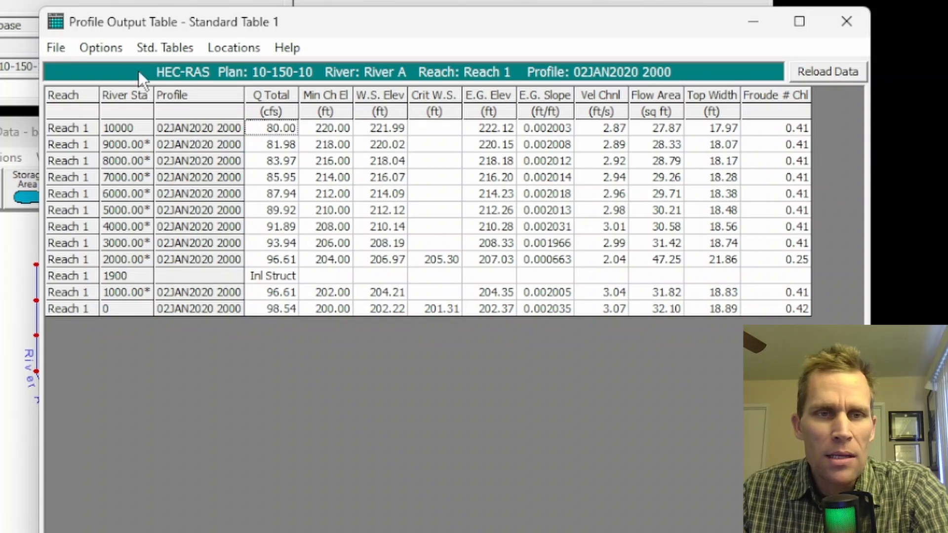
pyautogui.click(165, 49)
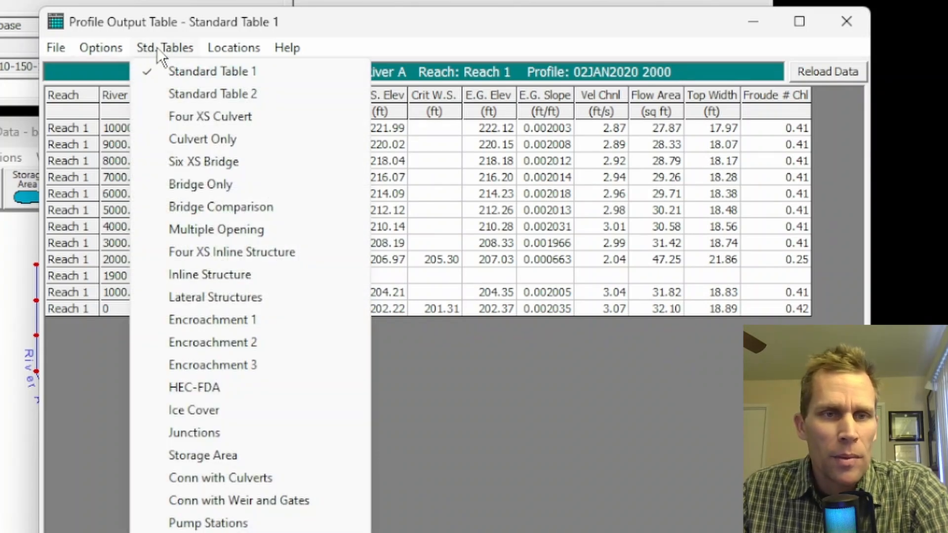
pyautogui.moveTo(101, 48)
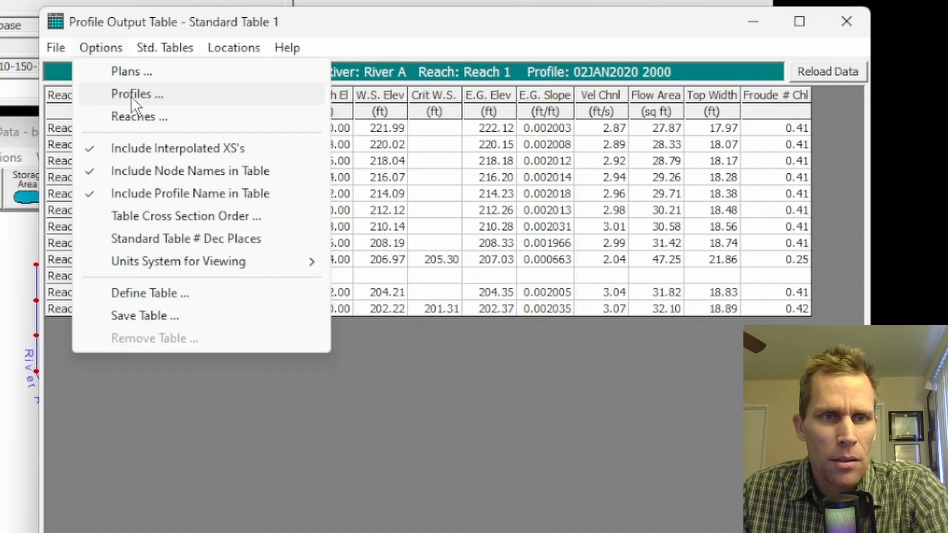
pyautogui.click(131, 94)
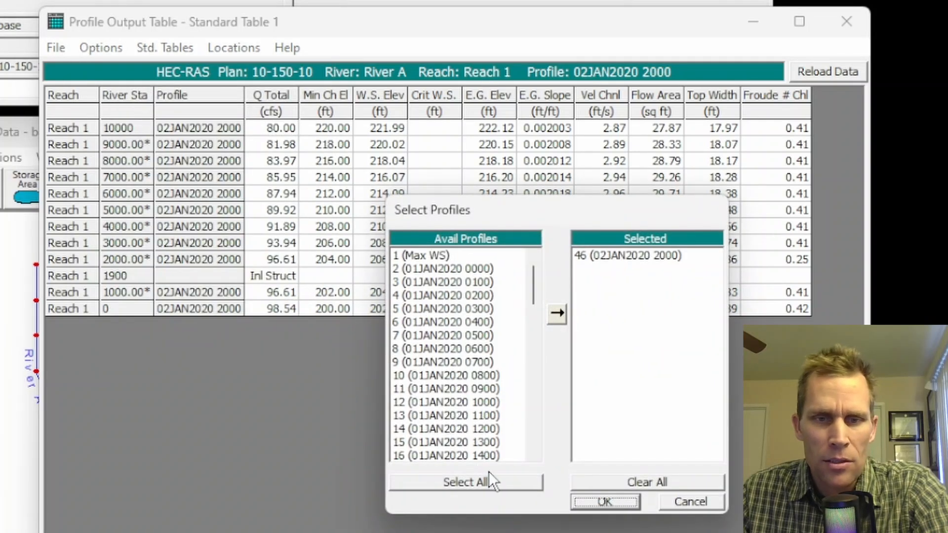
pyautogui.click(489, 482)
pyautogui.doubleClick(598, 254)
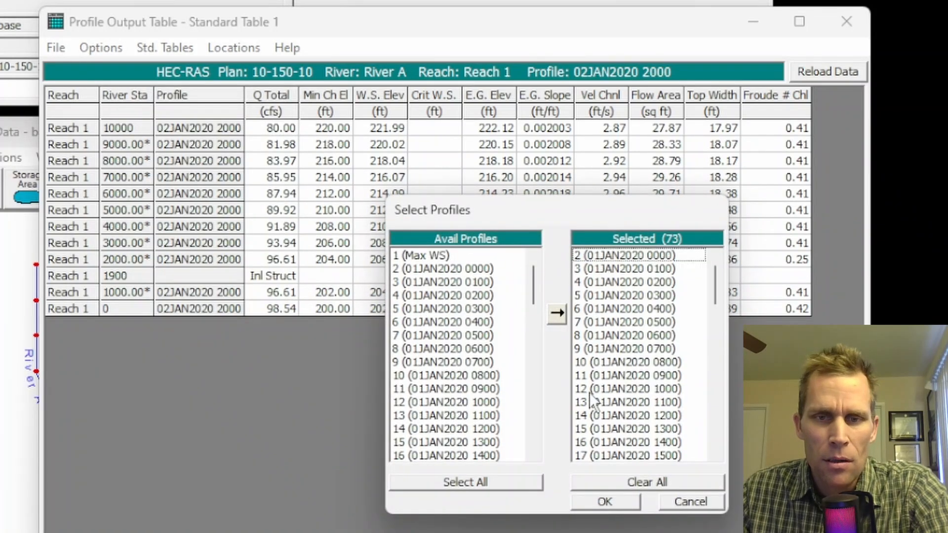
pyautogui.click(609, 503)
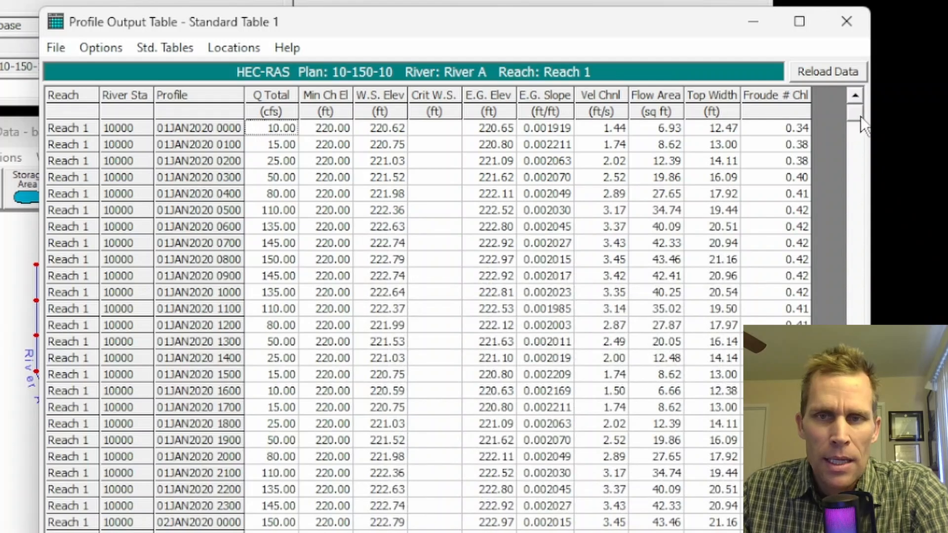
# - Check the Inline Structure table for the structure at river station 1900, and return to Standard Table 1
pyautogui.moveTo(861, 117); pyautogui.dragTo(858, 480)
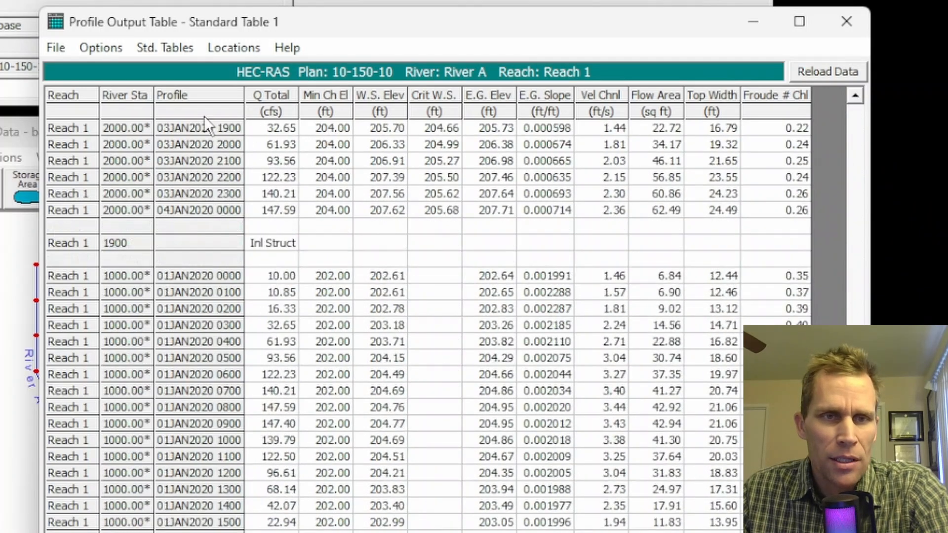
pyautogui.click(159, 50)
pyautogui.click(195, 275)
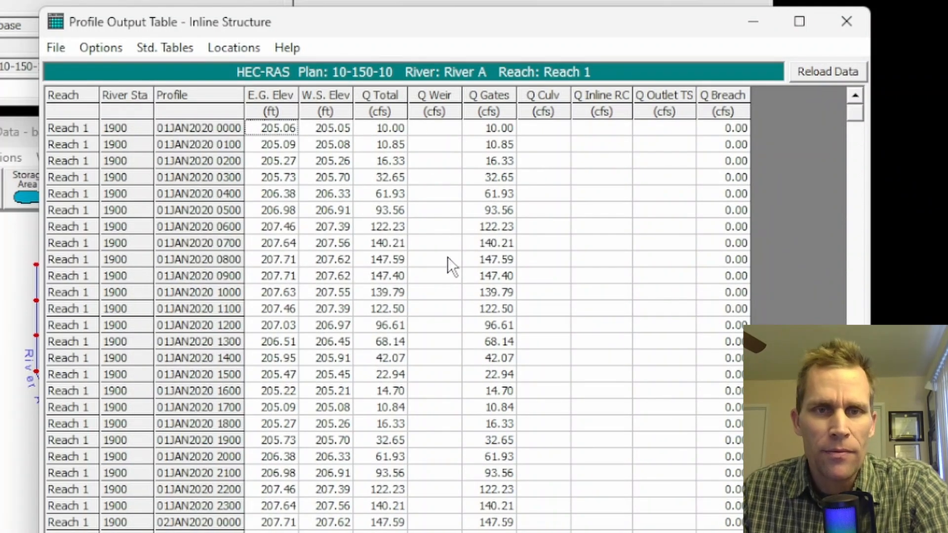
pyautogui.click(115, 46)
pyautogui.moveTo(159, 50)
pyautogui.click(165, 71)
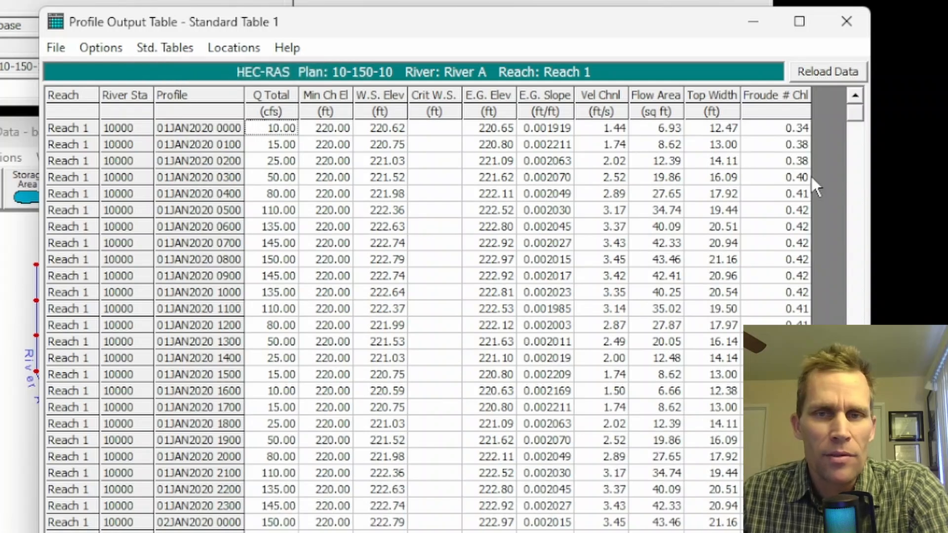
# - Examine the total flow and channel velocity at river station 2000 across the 01JAN2020 profiles in Standard Table 1
pyautogui.moveTo(860, 113); pyautogui.dragTo(868, 484)
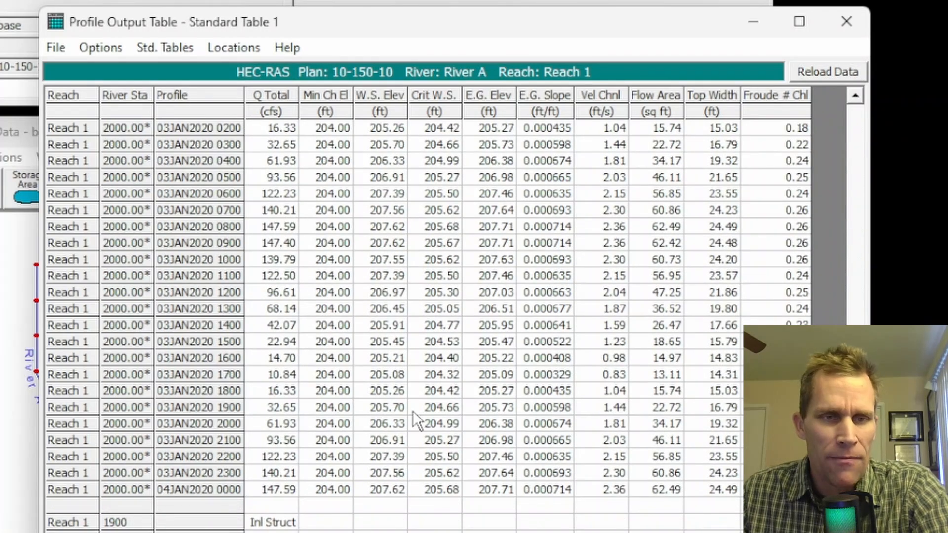
pyautogui.moveTo(250, 179); pyautogui.dragTo(281, 441)
pyautogui.scroll(17, 412, 376)
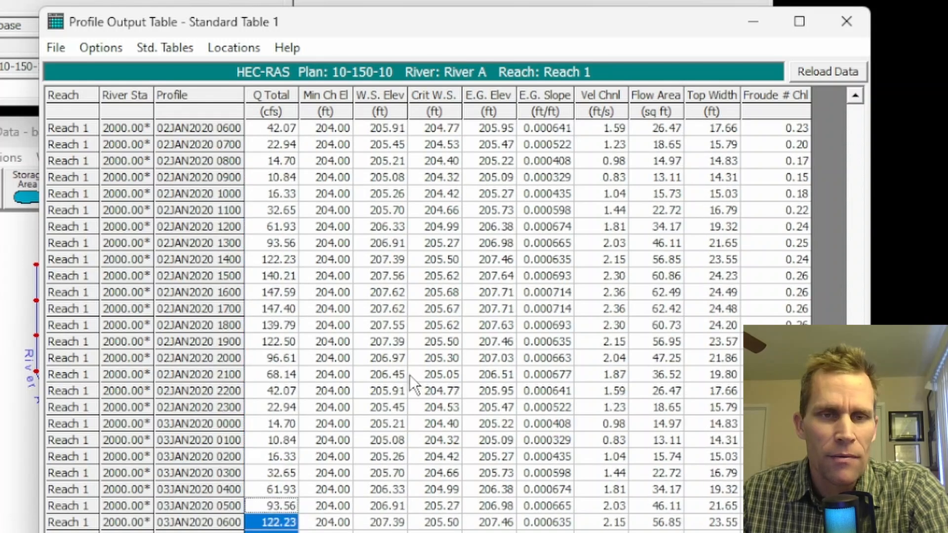
pyautogui.moveTo(280, 162); pyautogui.dragTo(288, 421)
pyautogui.click(268, 159)
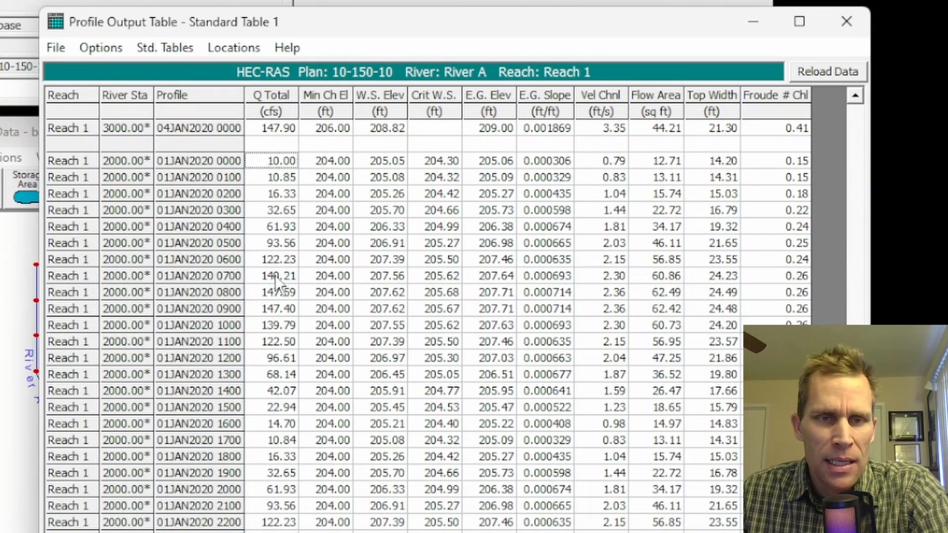
pyautogui.click(275, 292)
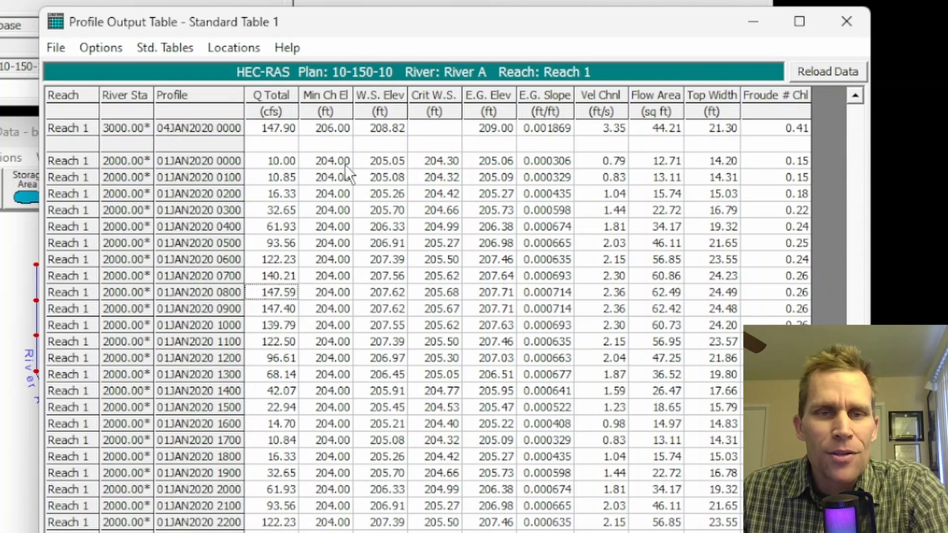
pyautogui.click(617, 164)
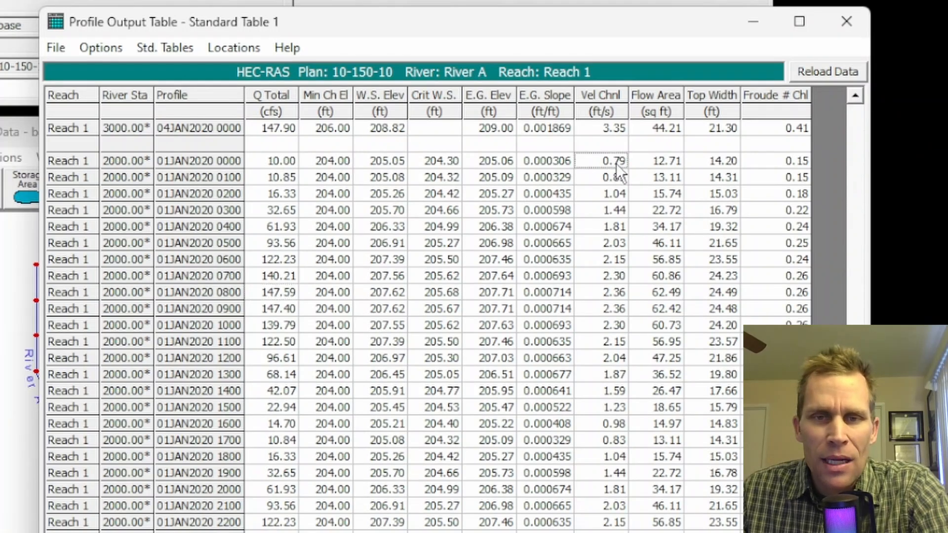
pyautogui.moveTo(620, 164); pyautogui.dragTo(623, 180)
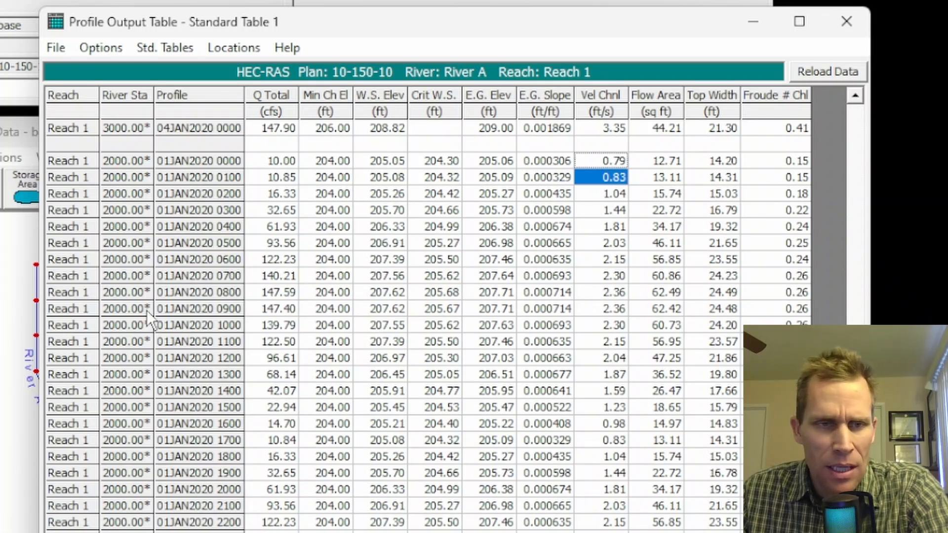
# - Examine the channel velocities at river station 2000 for the profiles from 01JAN2020 0100 to 0900
pyautogui.moveTo(280, 279); pyautogui.dragTo(609, 304)
pyautogui.click(615, 309)
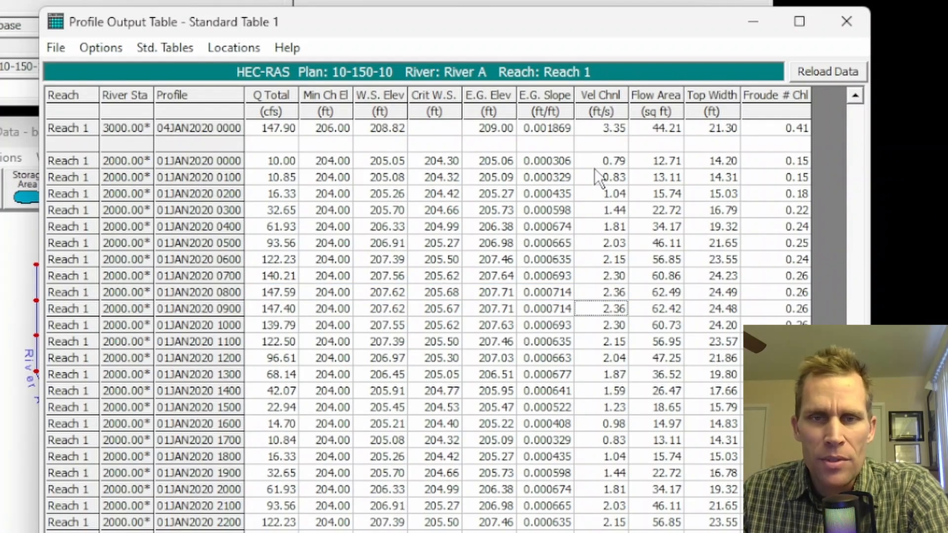
pyautogui.moveTo(601, 178); pyautogui.dragTo(609, 312)
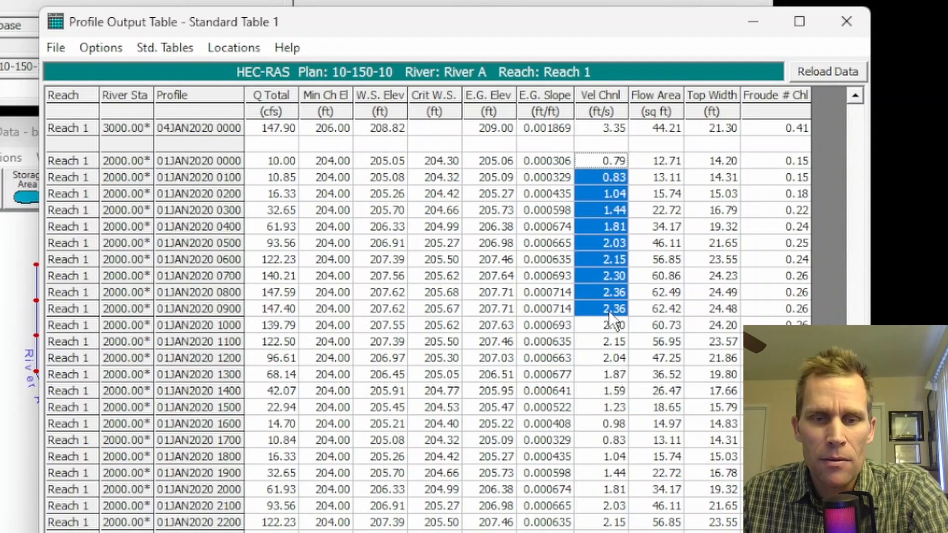
# - Switch to Excel and review the distance calculation in column I based on 1.7, 60 and 15
pyautogui.click(249, 290)
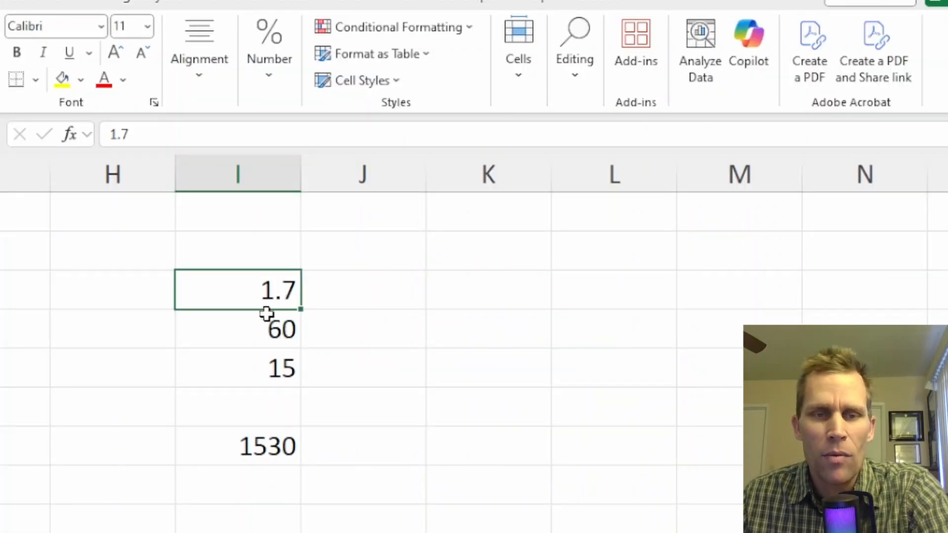
pyautogui.click(244, 334)
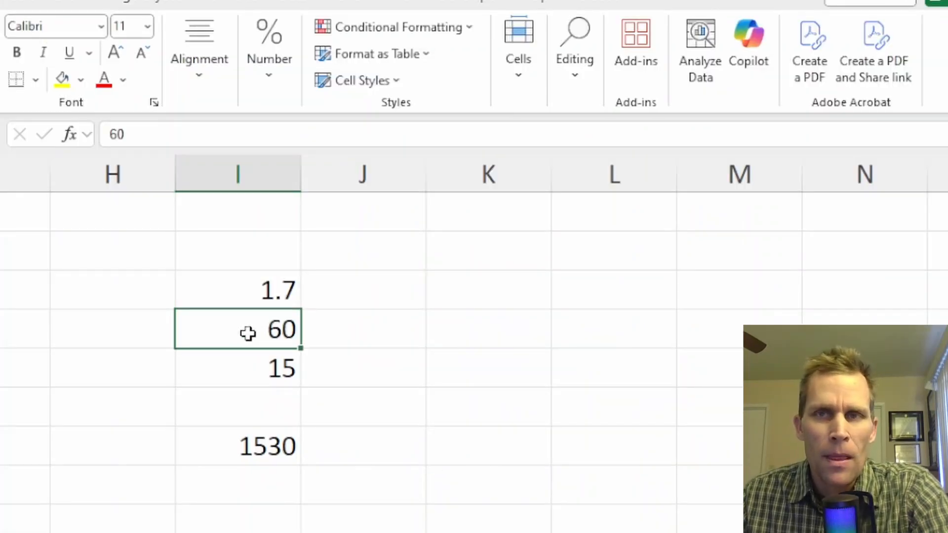
pyautogui.click(246, 365)
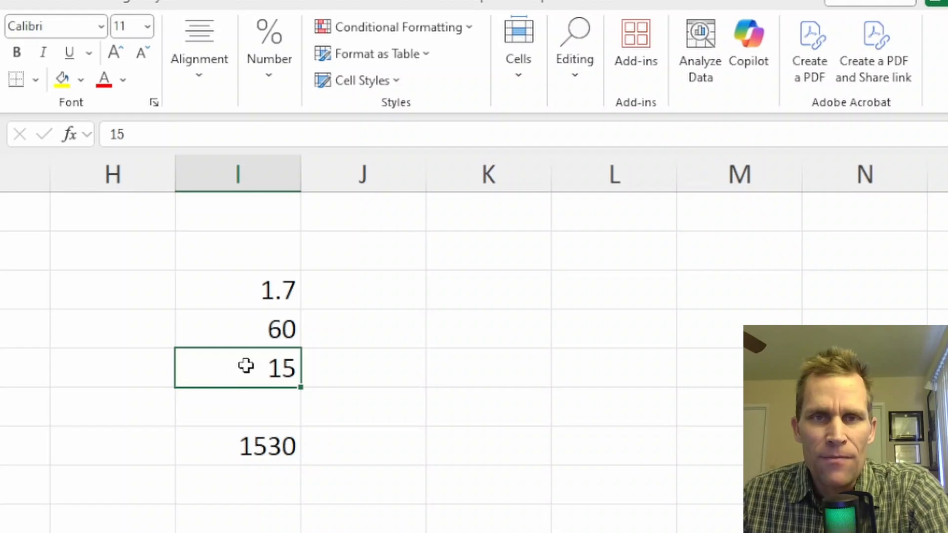
pyautogui.click(243, 453)
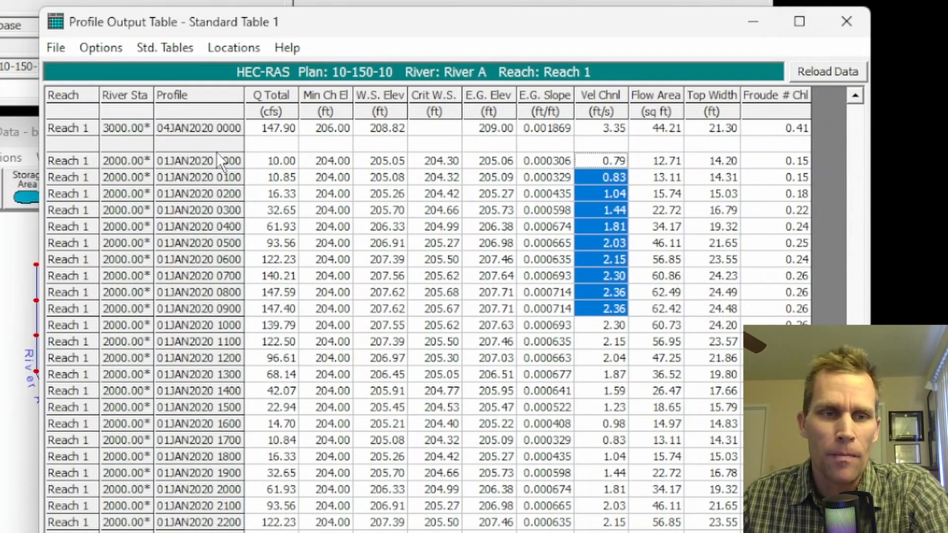
# - In the HEC-RAS geometric data for base, set the schematic plot extents to left -1, right 2, top 2 and bottom -1
pyautogui.click(2, 327)
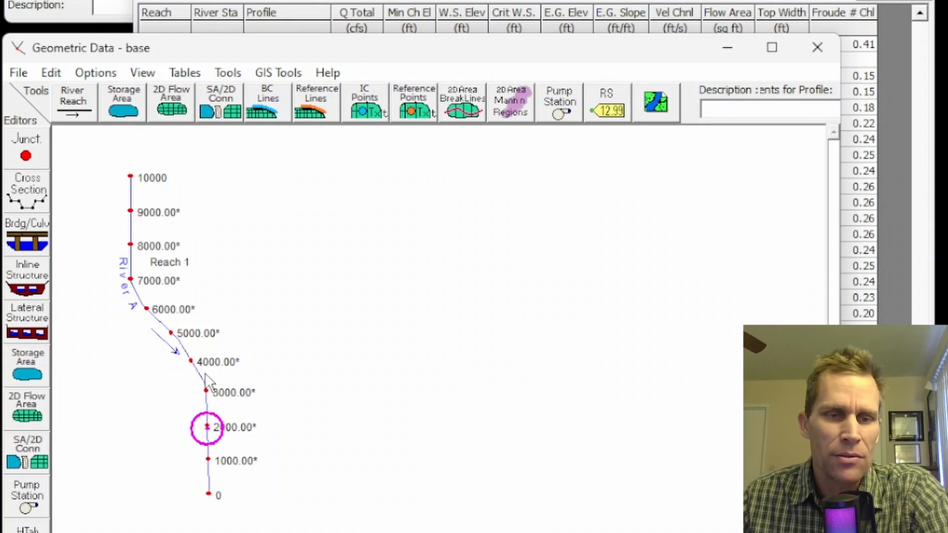
pyautogui.click(143, 73)
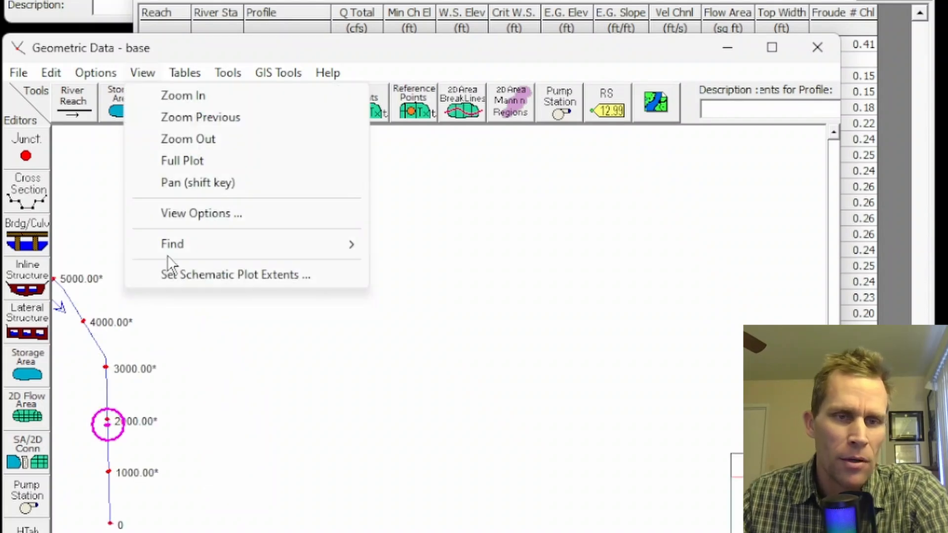
pyautogui.click(185, 275)
pyautogui.moveTo(687, 207); pyautogui.dragTo(630, 207)
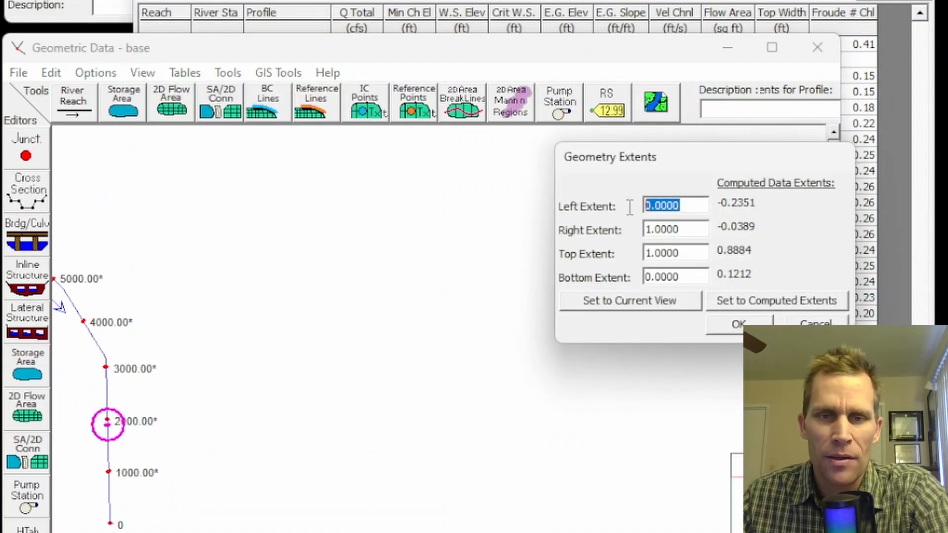
pyautogui.write('-1')
pyautogui.press('Tab')
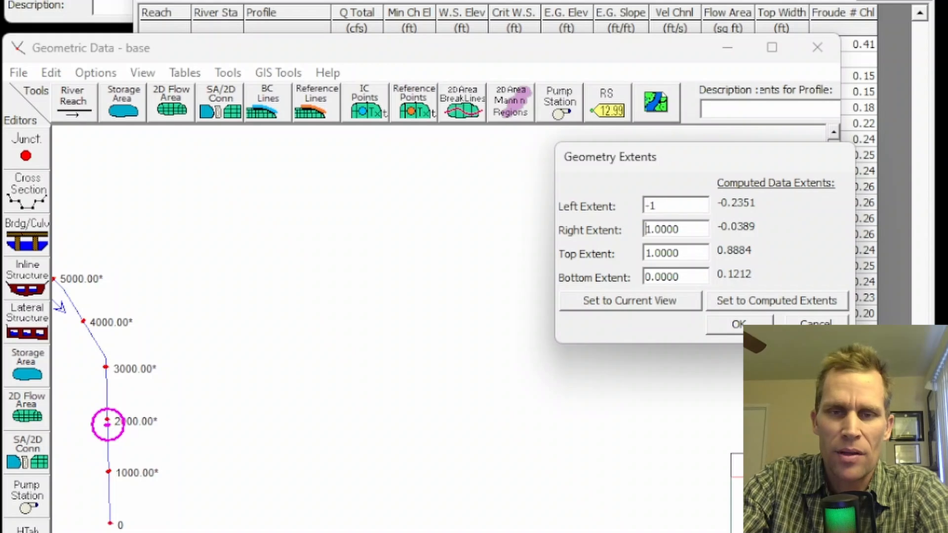
pyautogui.hotkey('shift', 'End')
pyautogui.write('2')
pyautogui.press('Tab')
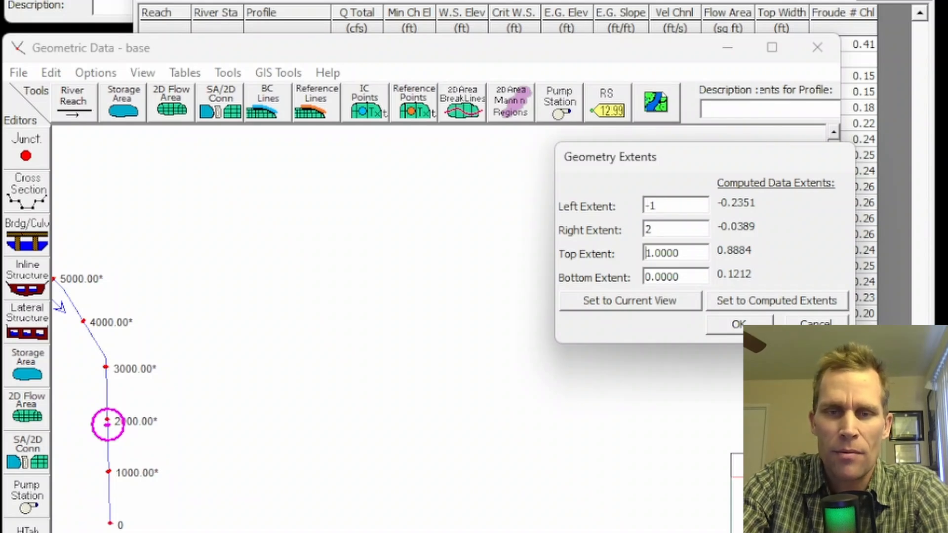
pyautogui.write('2')
pyautogui.hotkey('shift', 'End')
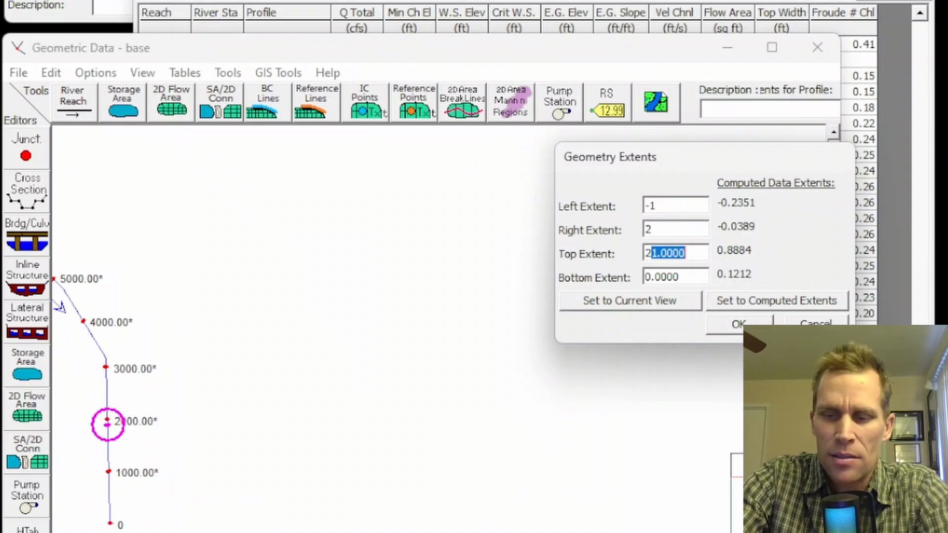
pyautogui.press('Delete')
pyautogui.press('Tab')
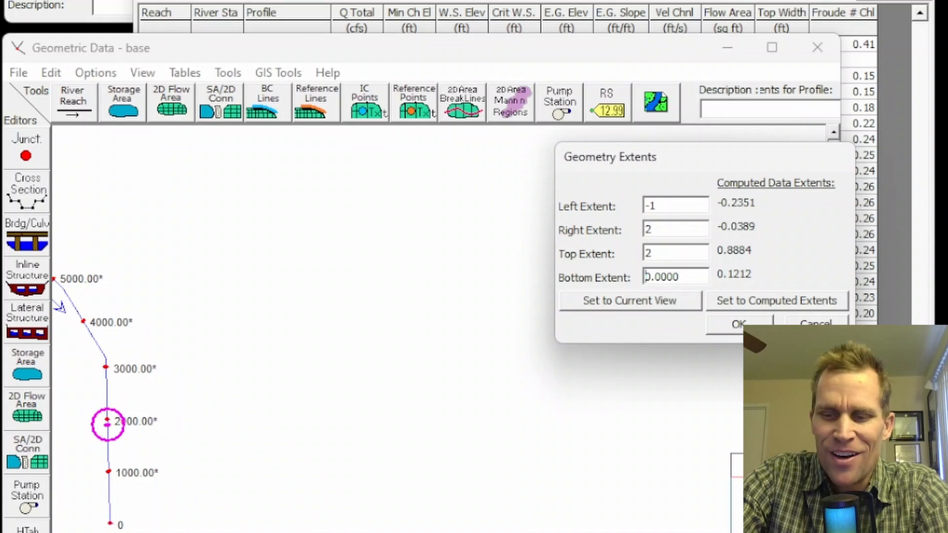
pyautogui.hotkey('shift', 'End')
pyautogui.write('-1')
pyautogui.click(731, 324)
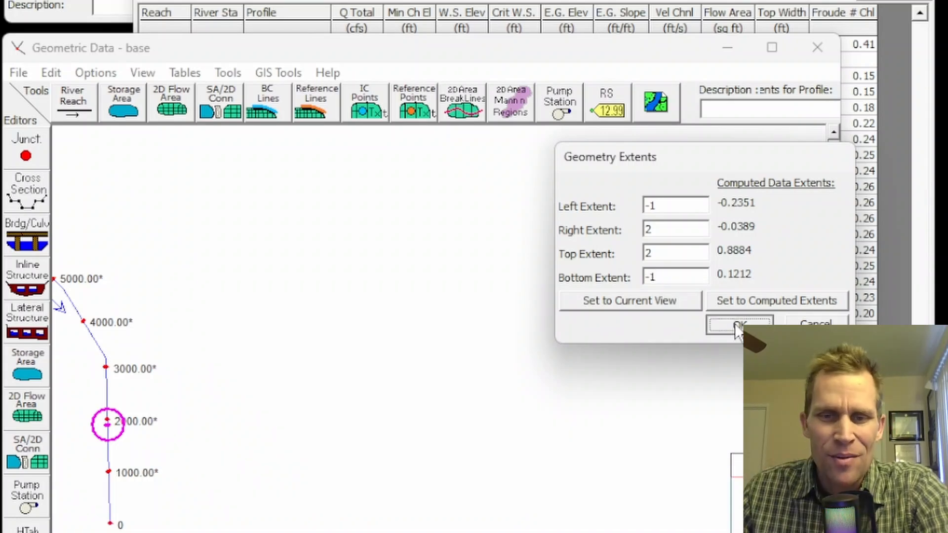
# - Examine the reach schematic around cross section 2000 and the inline structure at 1900
pyautogui.scroll(5, 265, 379)
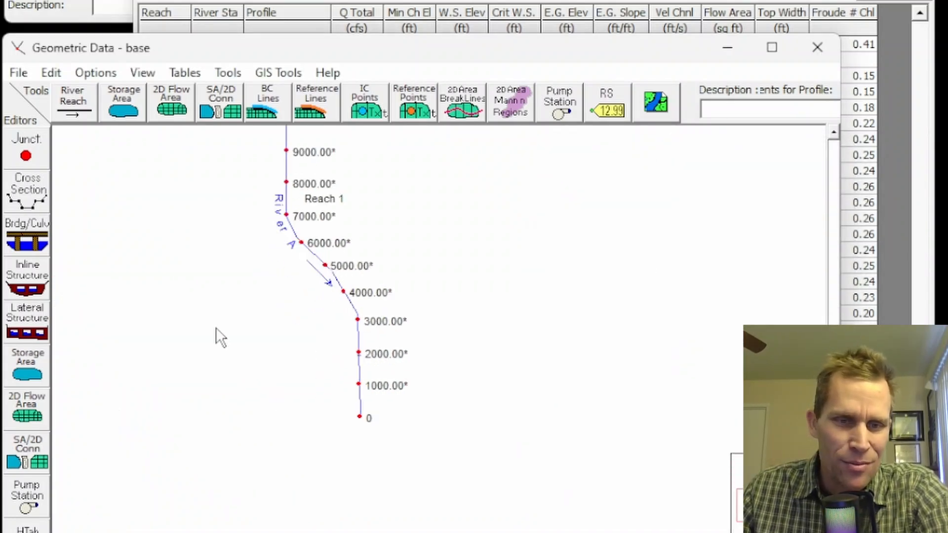
pyautogui.moveTo(371, 371); pyautogui.dragTo(331, 352)
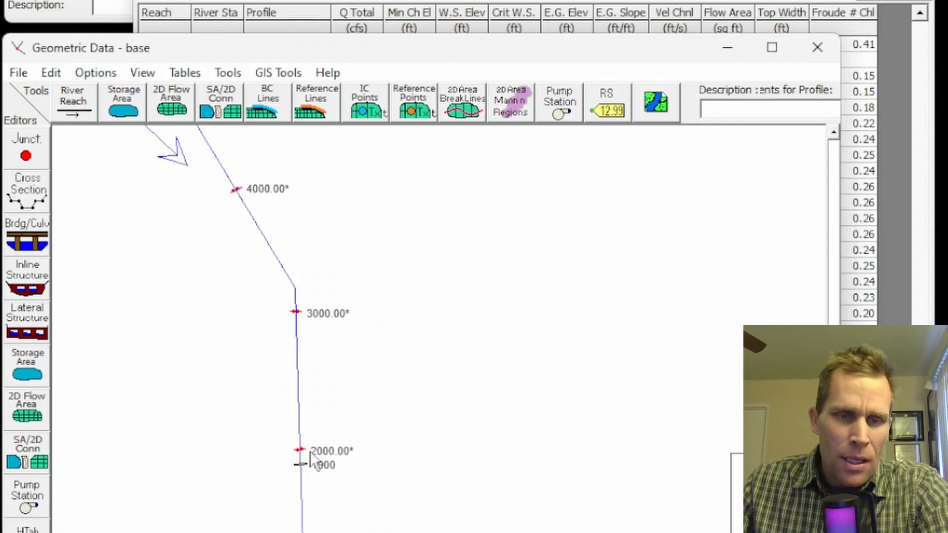
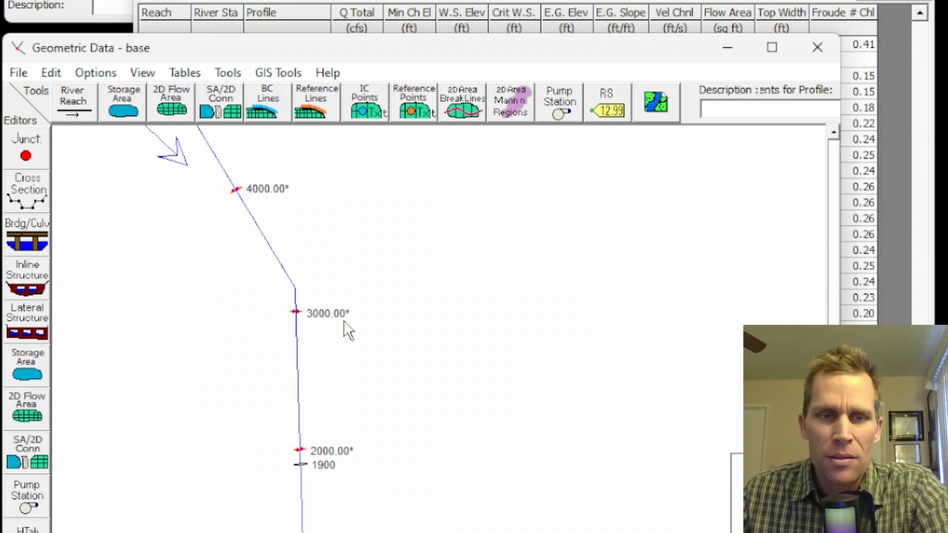
# - Return to the navigation controlled gates settings for structure 1900 and set the first flow monitor's river station to 3000.00*
pyautogui.click(745, 19)
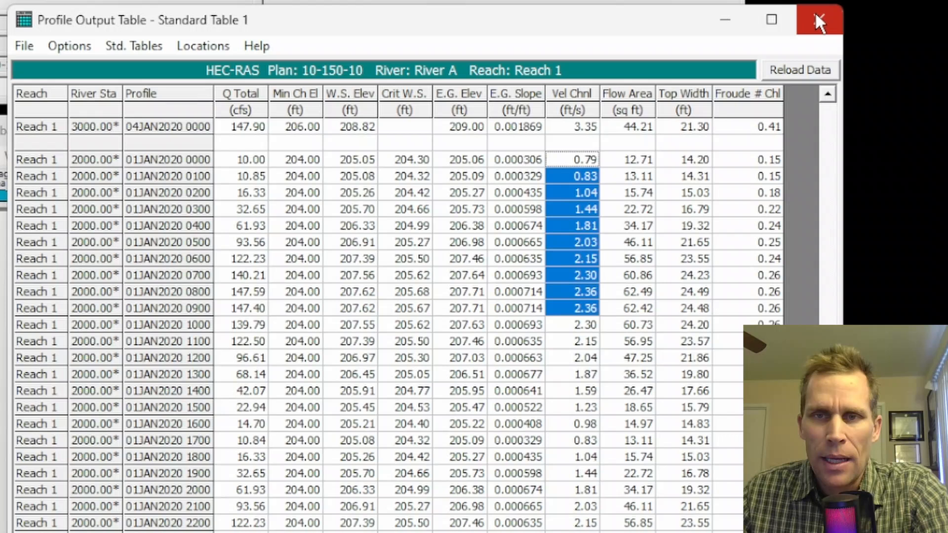
pyautogui.click(816, 21)
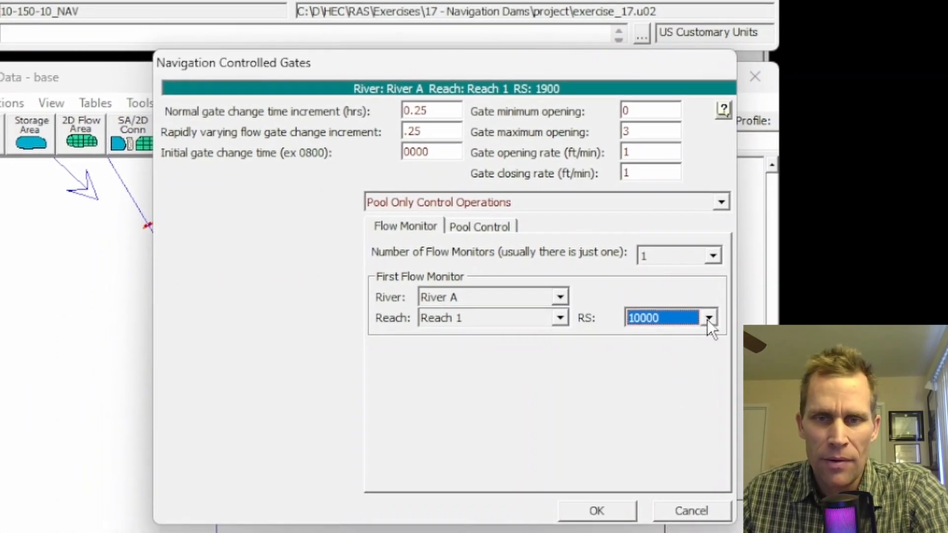
pyautogui.click(709, 319)
pyautogui.scroll(-2, 677, 385)
pyautogui.click(656, 387)
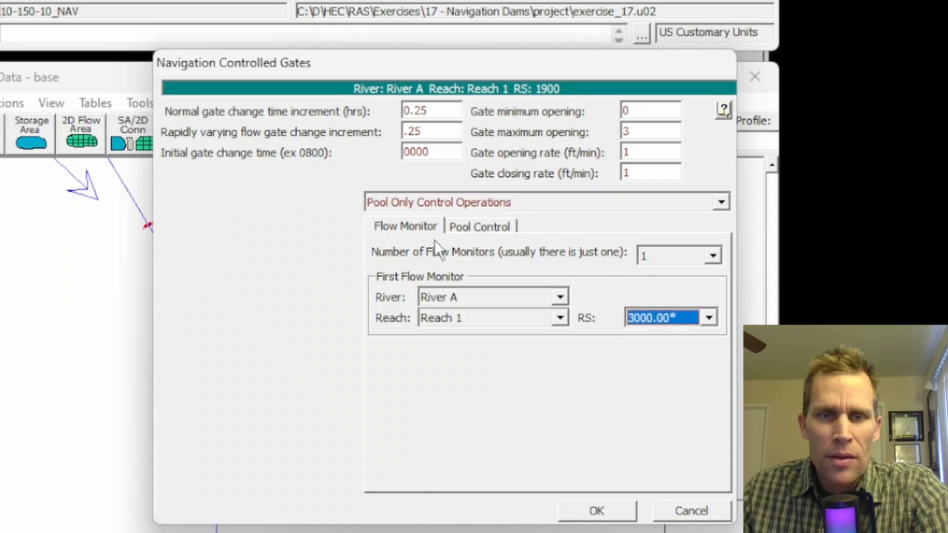
# - Set the pool control water surface elevations: Target 207, Target Low 206.8, Minimum 206.5, Minimum Low 206 and Close Gates 205.5
pyautogui.click(476, 227)
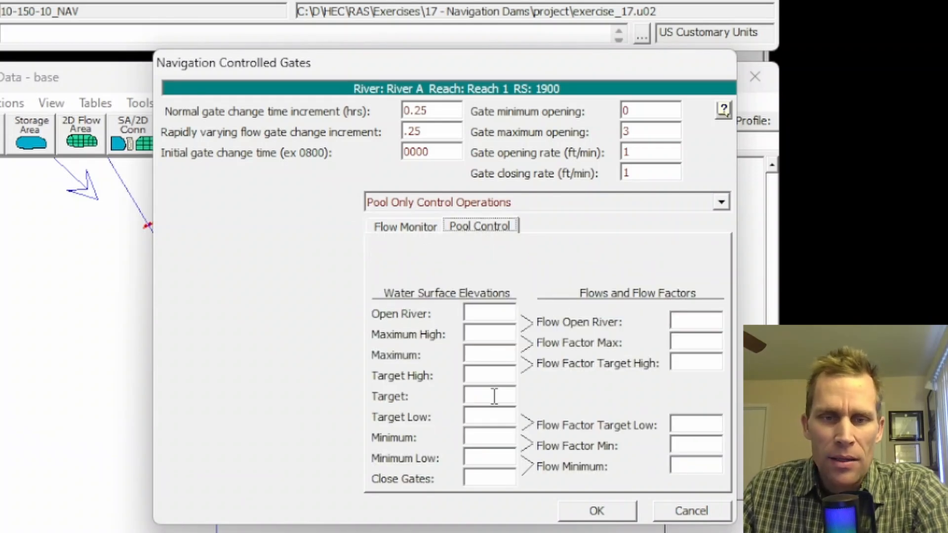
pyautogui.click(473, 397)
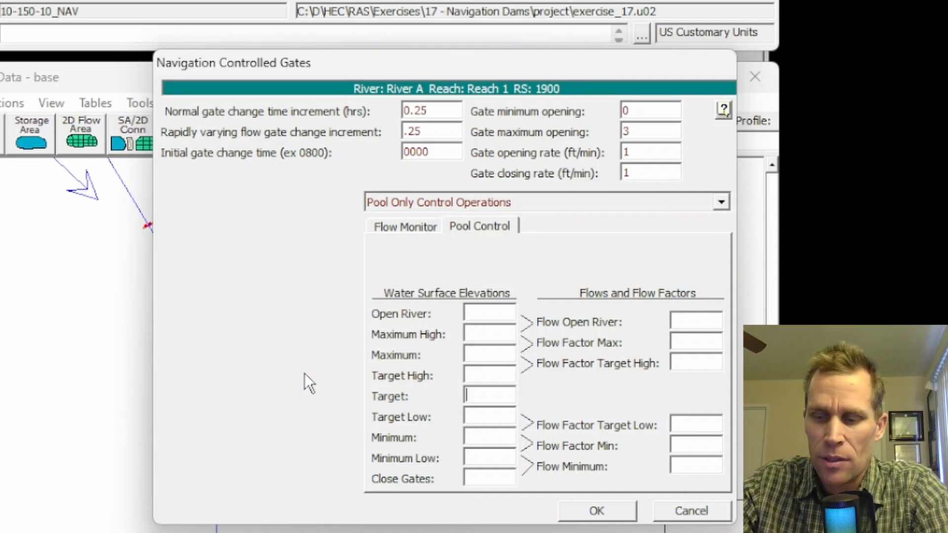
pyautogui.write('207')
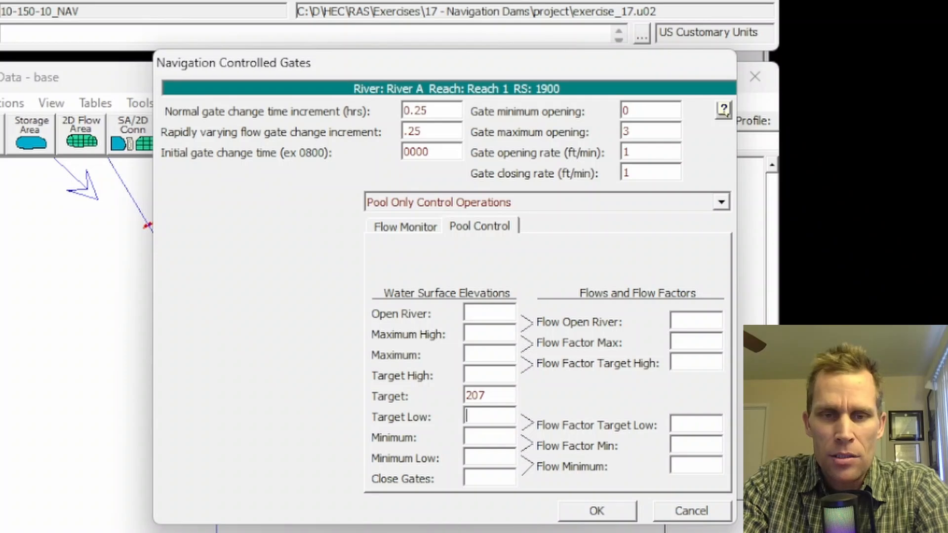
pyautogui.write('206.8')
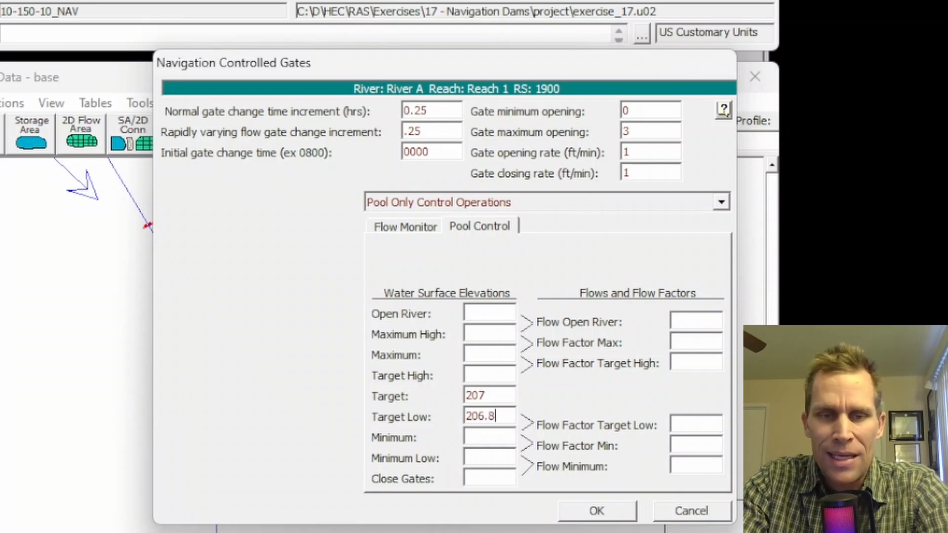
pyautogui.write('206.5')
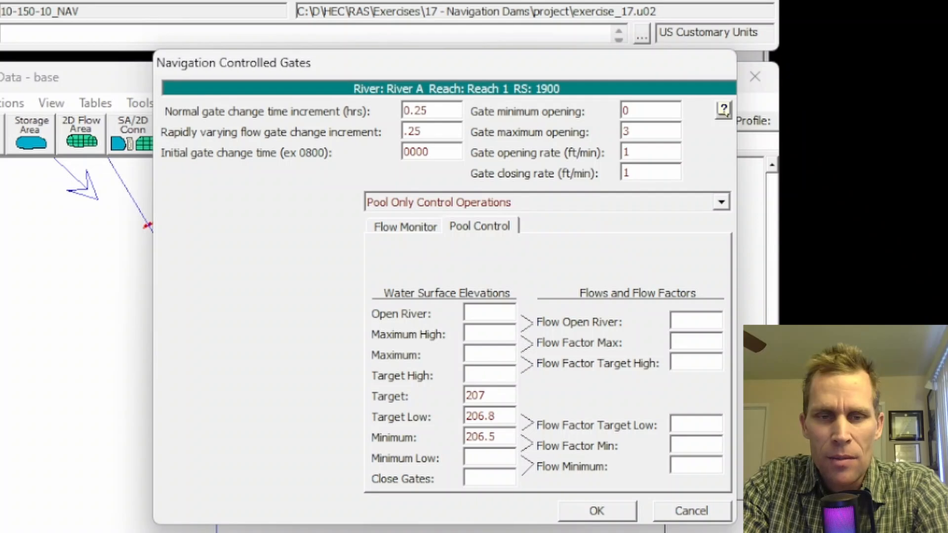
pyautogui.press('Tab')
pyautogui.write('206')
pyautogui.press('Tab')
pyautogui.write('205.5')
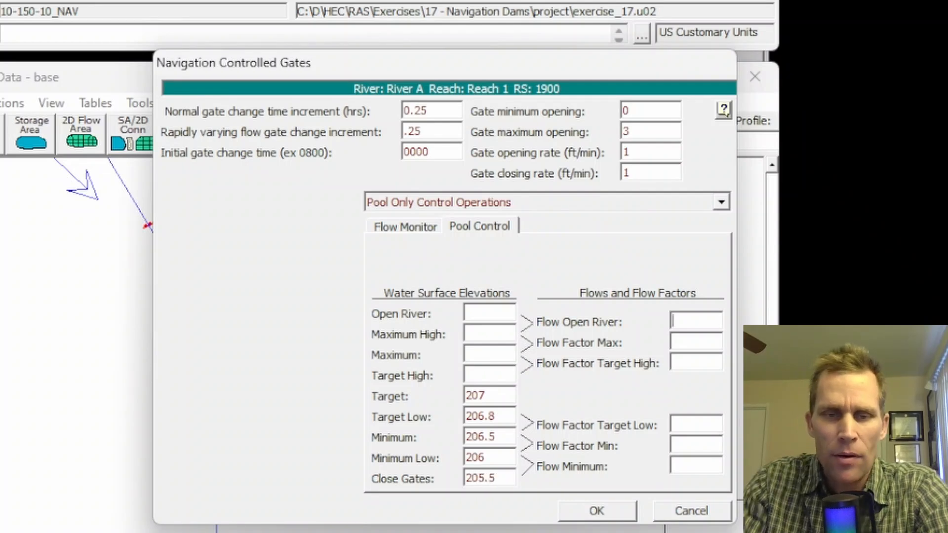
# - Set the upper pool control elevations: Target High 207.2, Maximum 207.5, Maximum High 208 and Open River 208.5
pyautogui.click(490, 373)
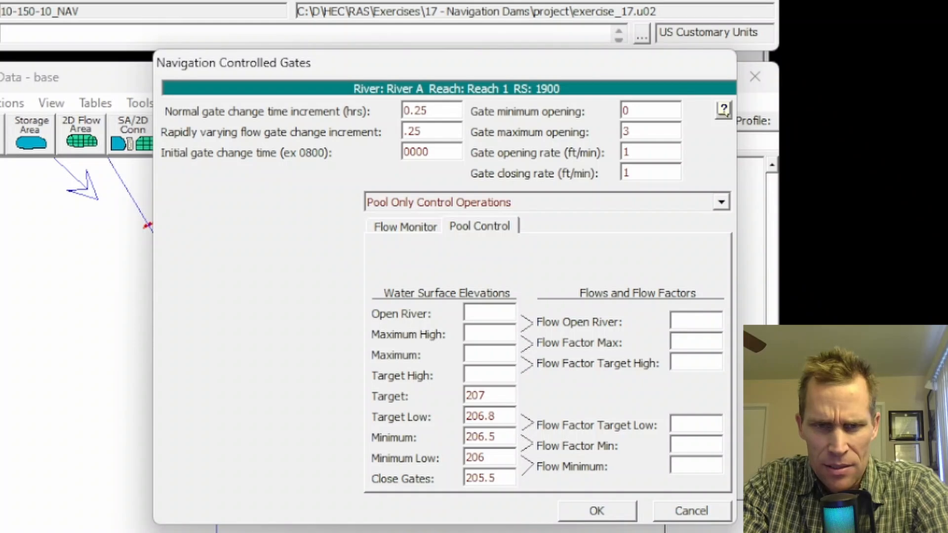
pyautogui.write('207.2')
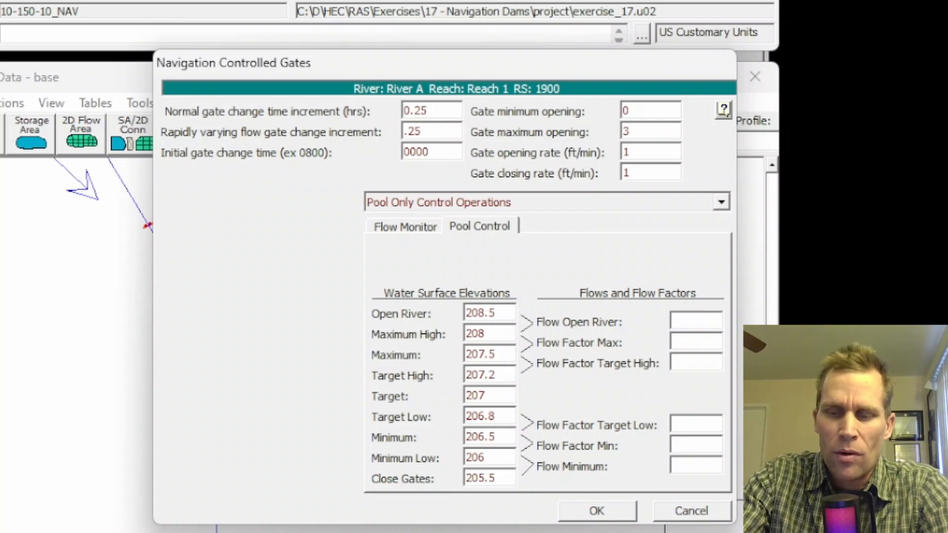
# - Set the pool control flow limits to 150 for Flow Open River and 10 for Flow Minimum
pyautogui.write('150')
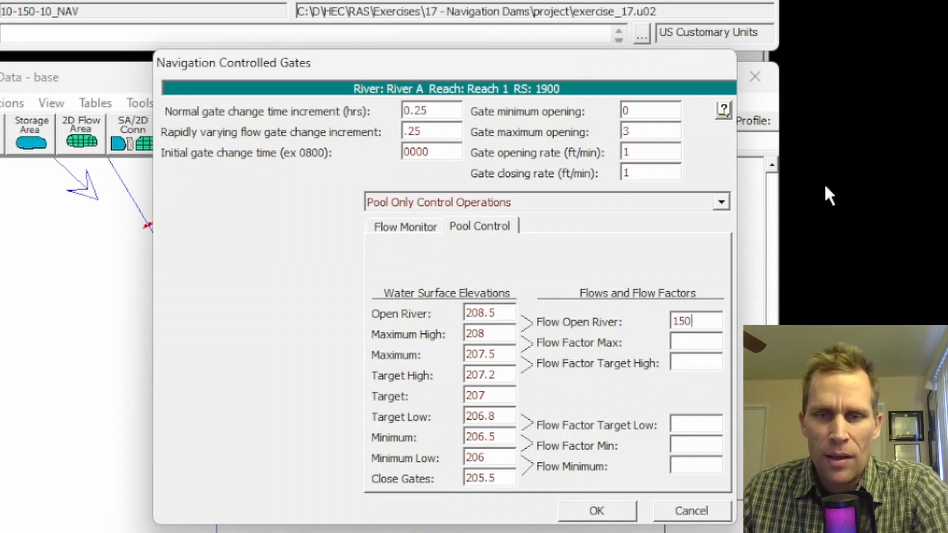
pyautogui.moveTo(718, 319); pyautogui.dragTo(643, 324)
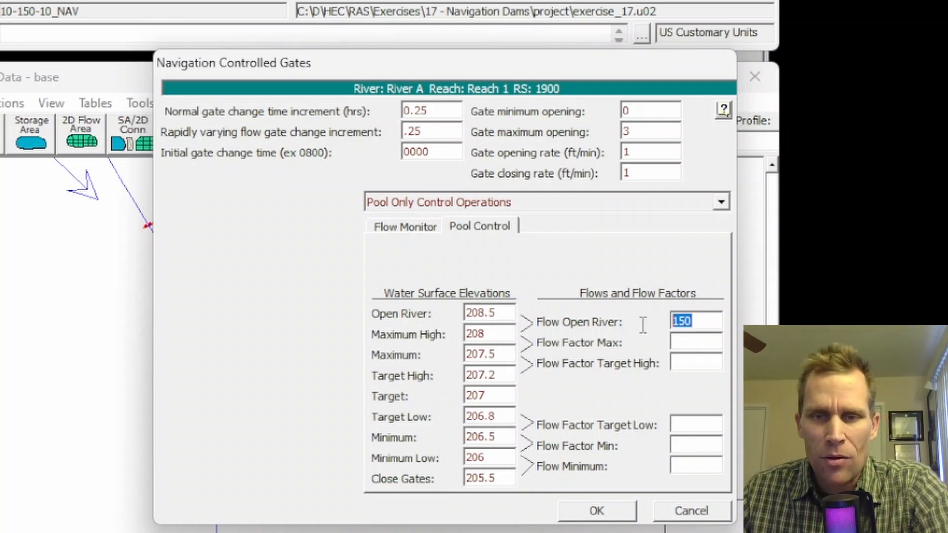
pyautogui.click(705, 467)
pyautogui.write('10')
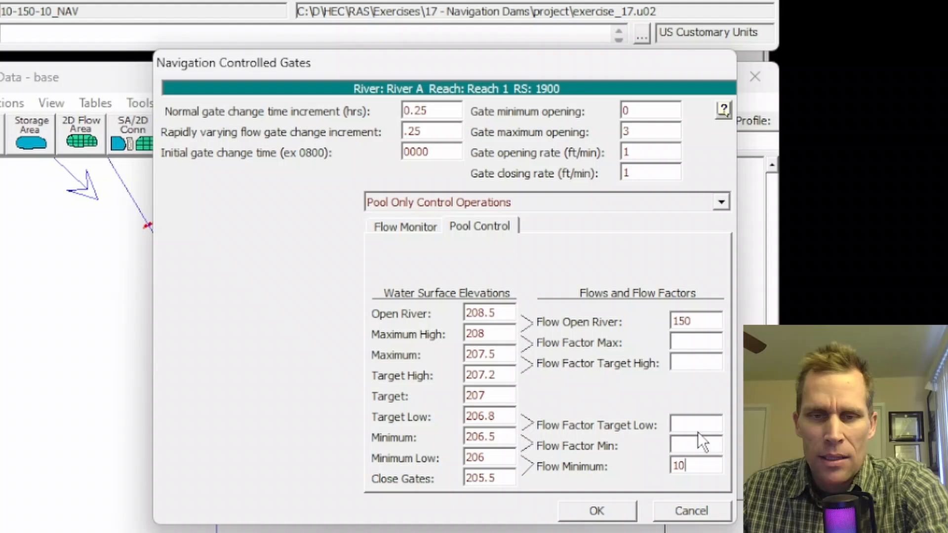
# - Set the flow factors to Target High 1.05, Max 1.1, Target Low 0.95 and Min 0.90, and accept the gate settings
pyautogui.click(685, 343)
pyautogui.click(680, 364)
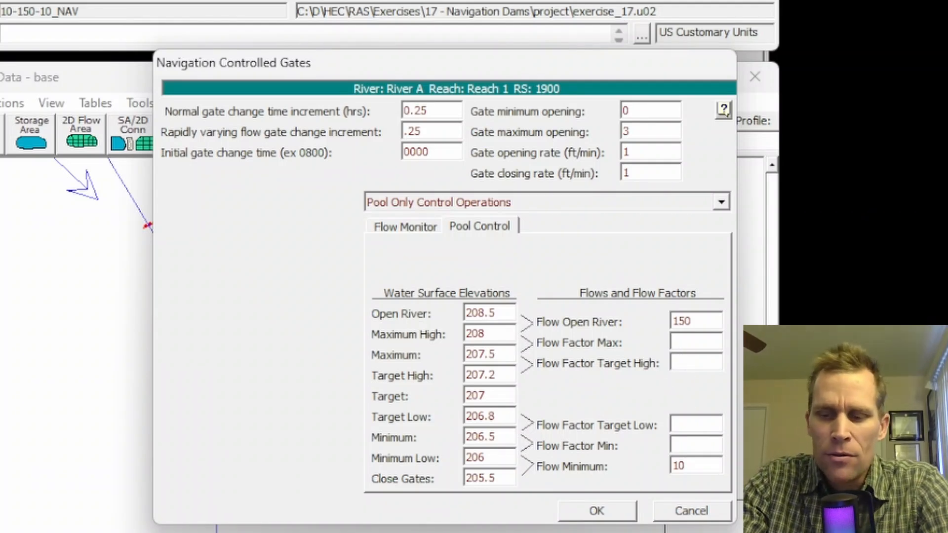
pyautogui.write('1.05')
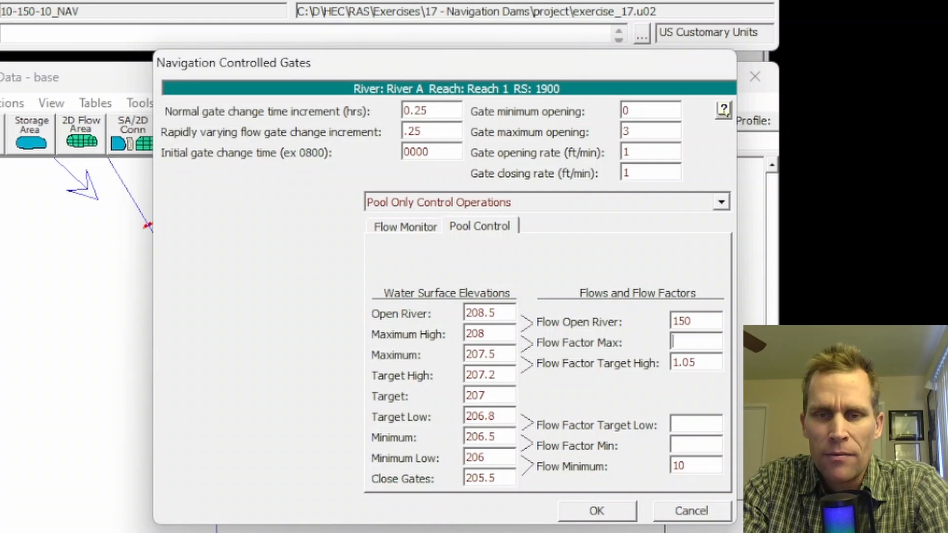
pyautogui.write('1.1')
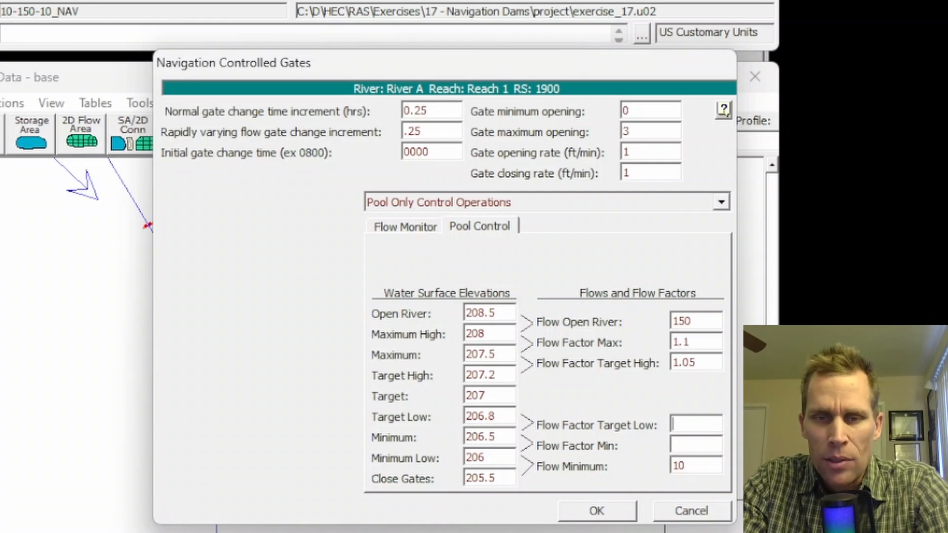
pyautogui.write('0.95')
pyautogui.press('Tab')
pyautogui.write('0.')
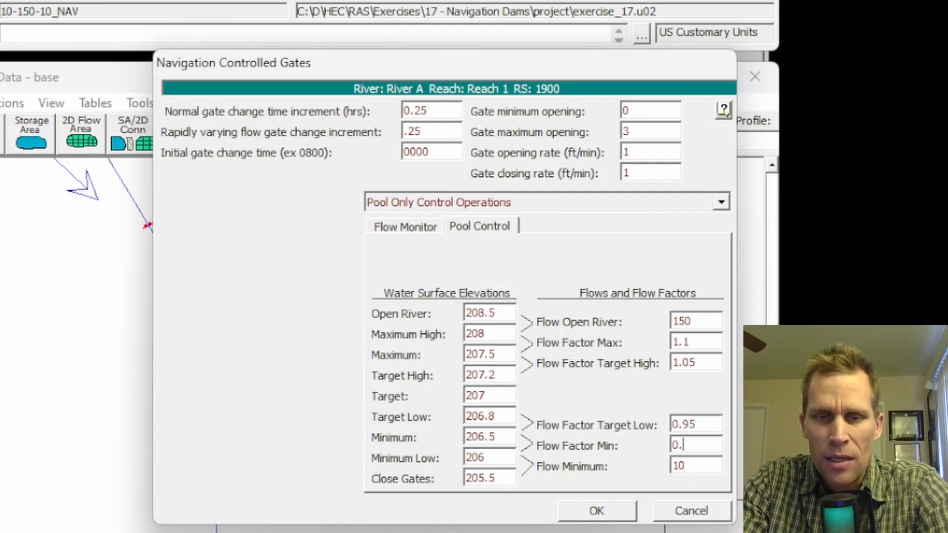
pyautogui.write('90')
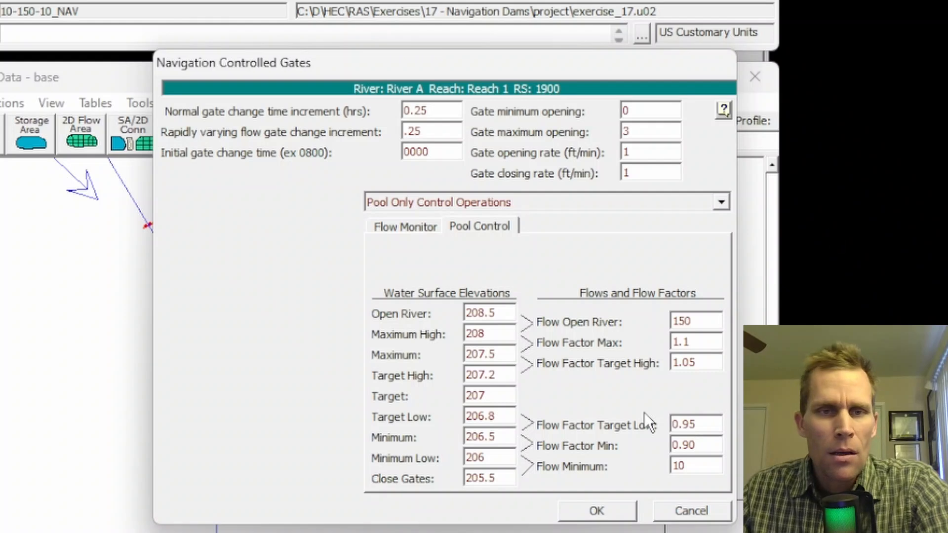
pyautogui.click(616, 513)
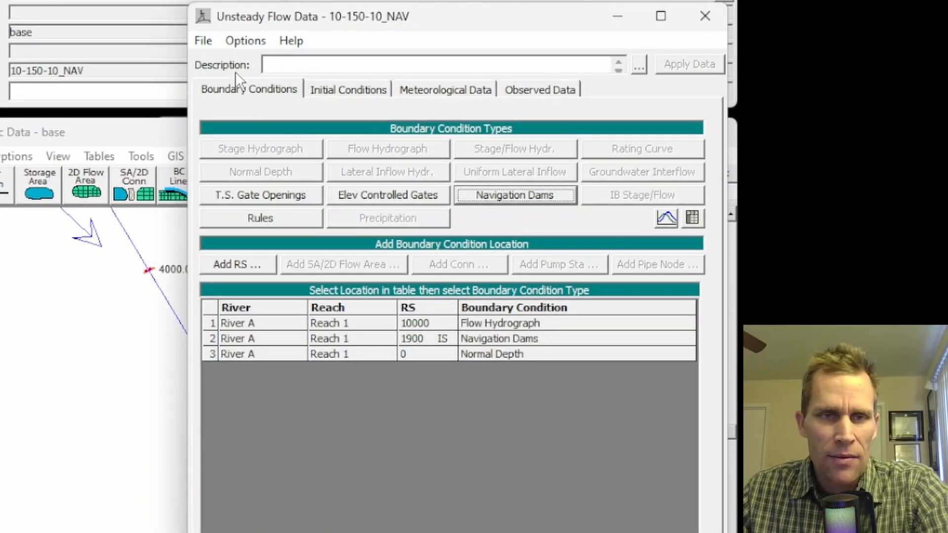
# - Save the 10-150-10_NAV unsteady flow data and close its editor
pyautogui.click(204, 40)
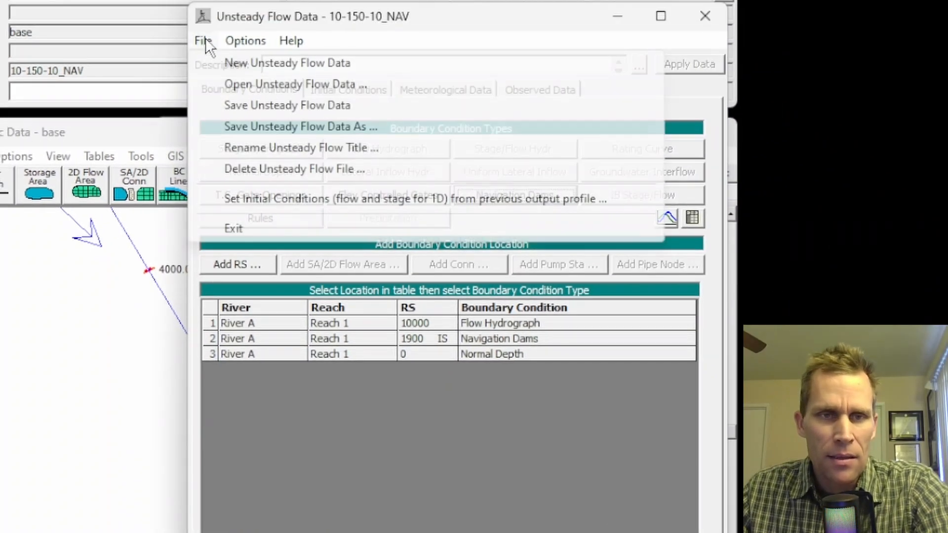
pyautogui.click(257, 106)
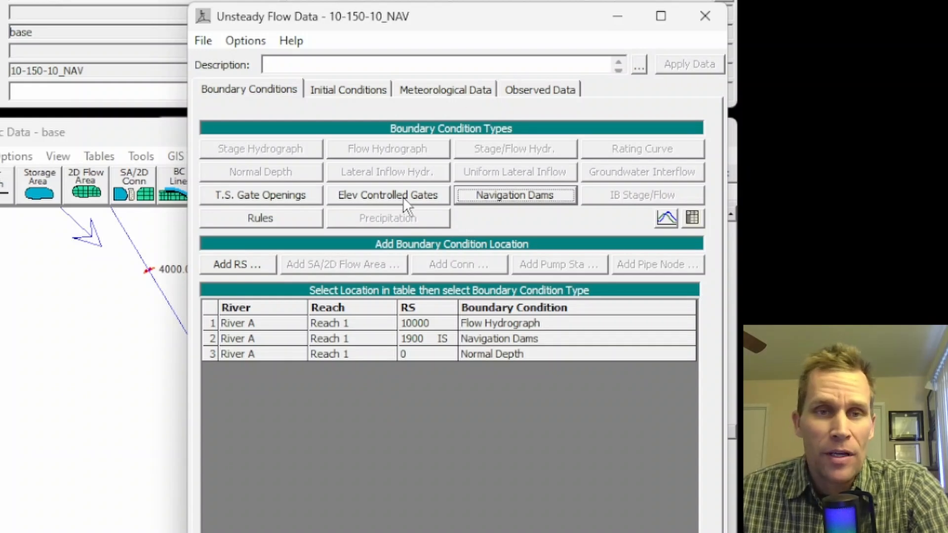
pyautogui.click(206, 44)
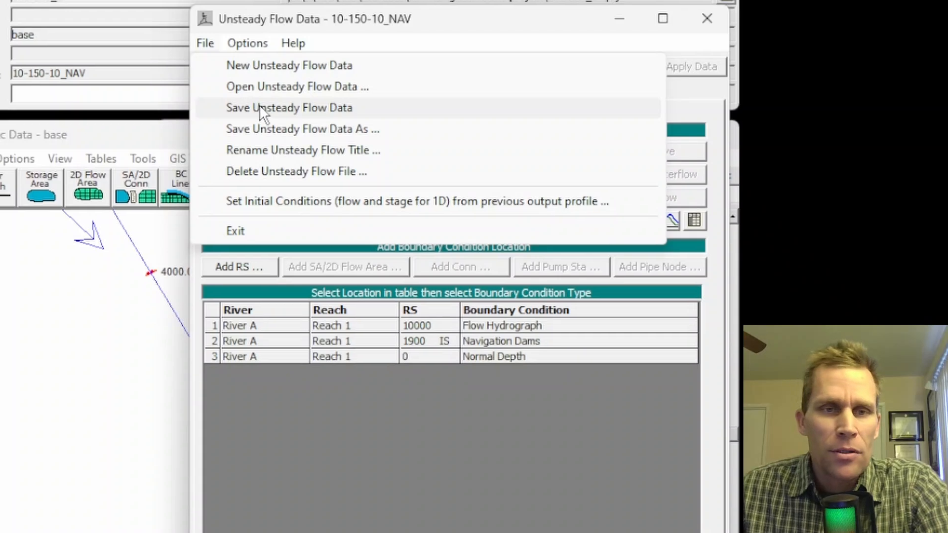
pyautogui.click(254, 105)
pyautogui.click(706, 16)
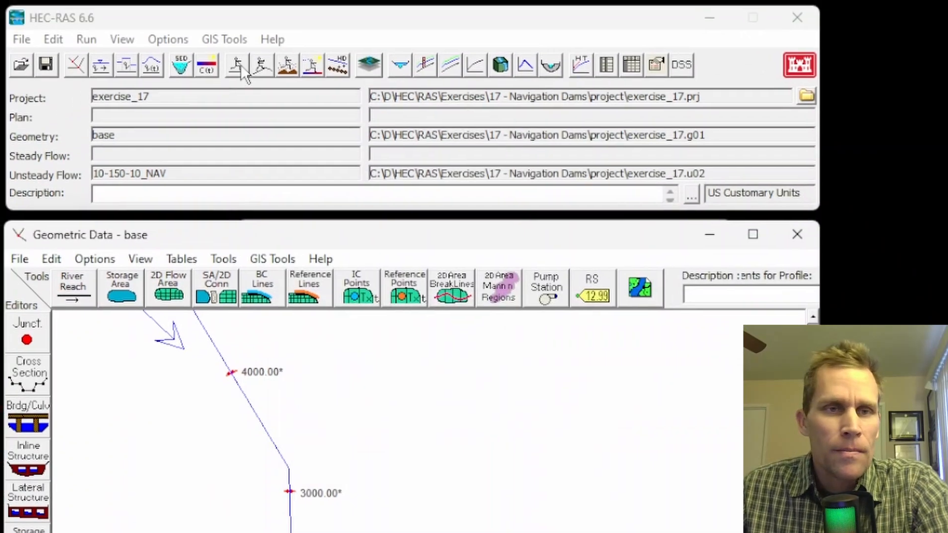
# - Open the unsteady flow analysis and save a new plan in the project folder with title and short identifier 10-150-10_NAV
pyautogui.click(78, 29)
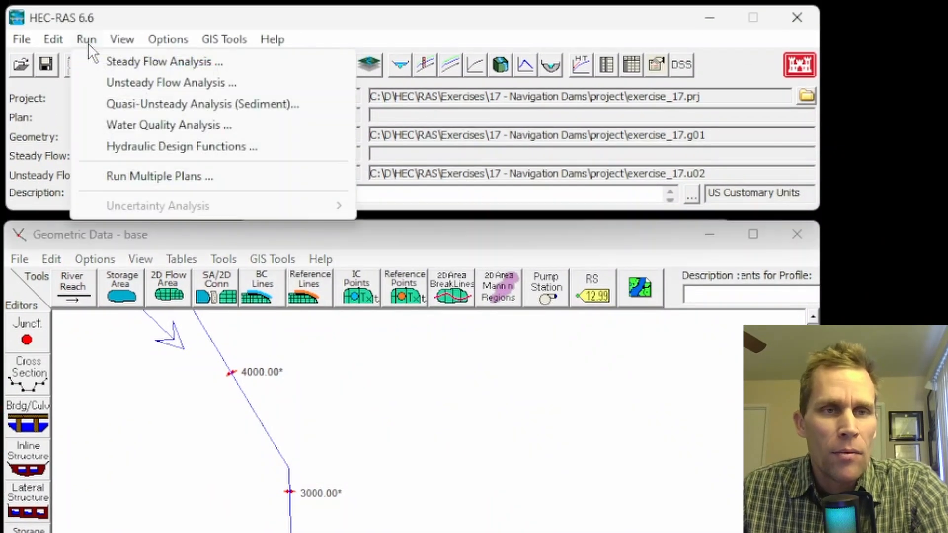
pyautogui.click(133, 85)
pyautogui.moveTo(330, 234); pyautogui.dragTo(438, 236)
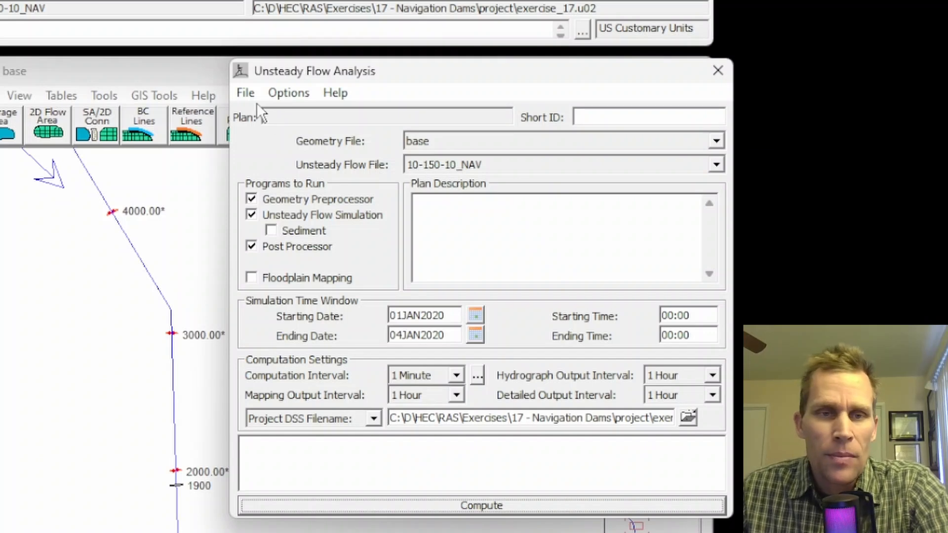
pyautogui.click(246, 93)
pyautogui.click(280, 157)
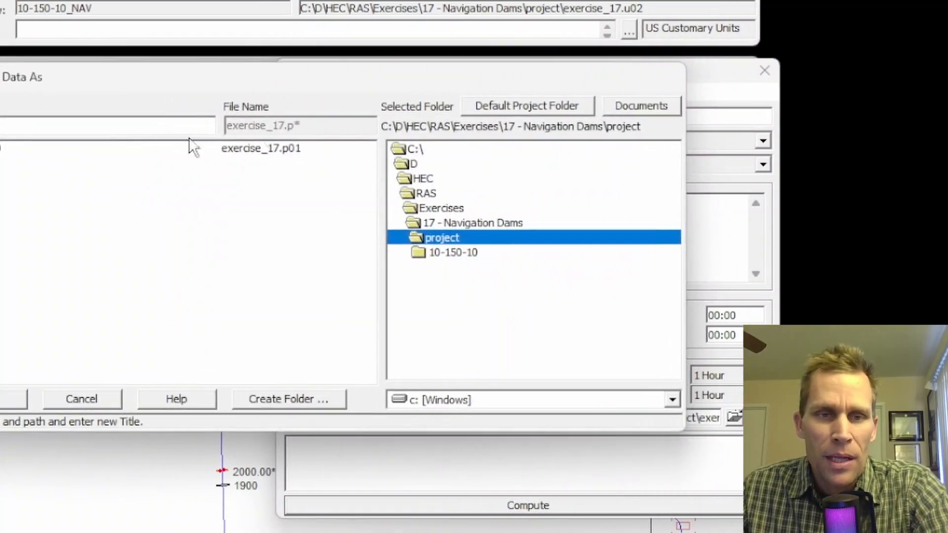
pyautogui.click(166, 148)
pyautogui.write('_NAV')
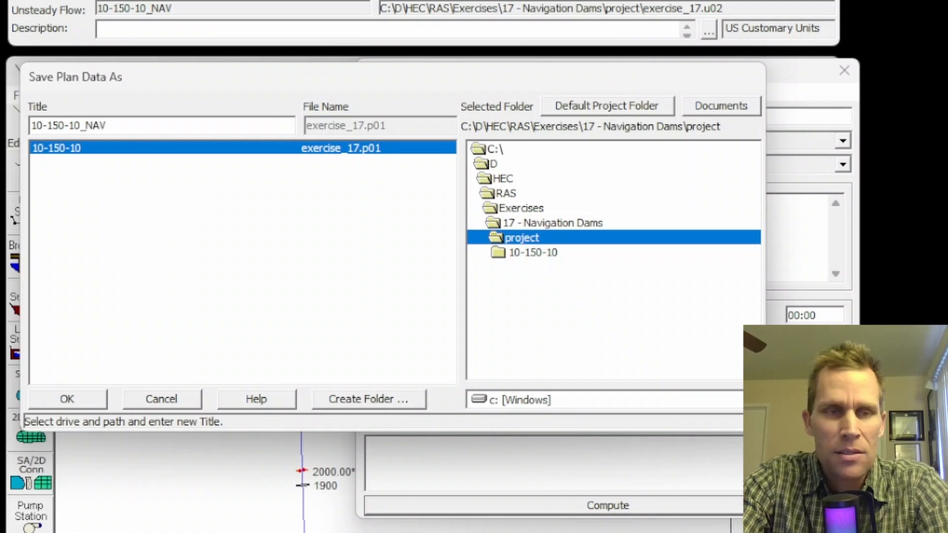
pyautogui.hotkey('ctrl', 'a')
pyautogui.hotkey('ctrl', 'c')
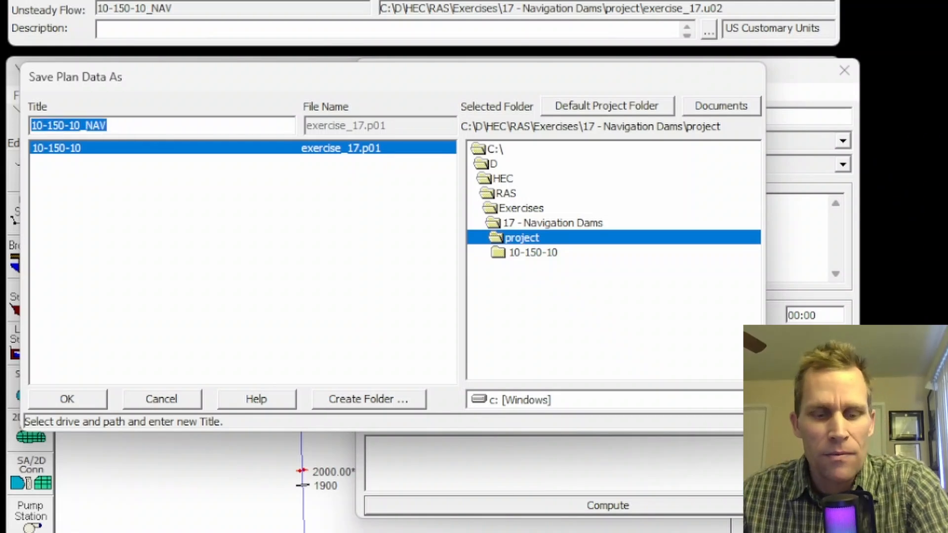
pyautogui.click(67, 396)
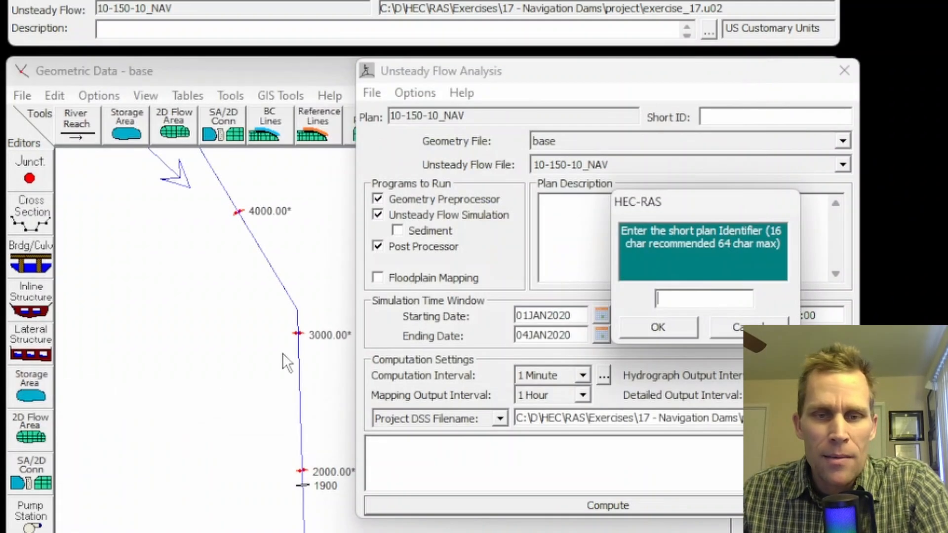
pyautogui.hotkey('ctrl', 'v')
pyautogui.click(659, 334)
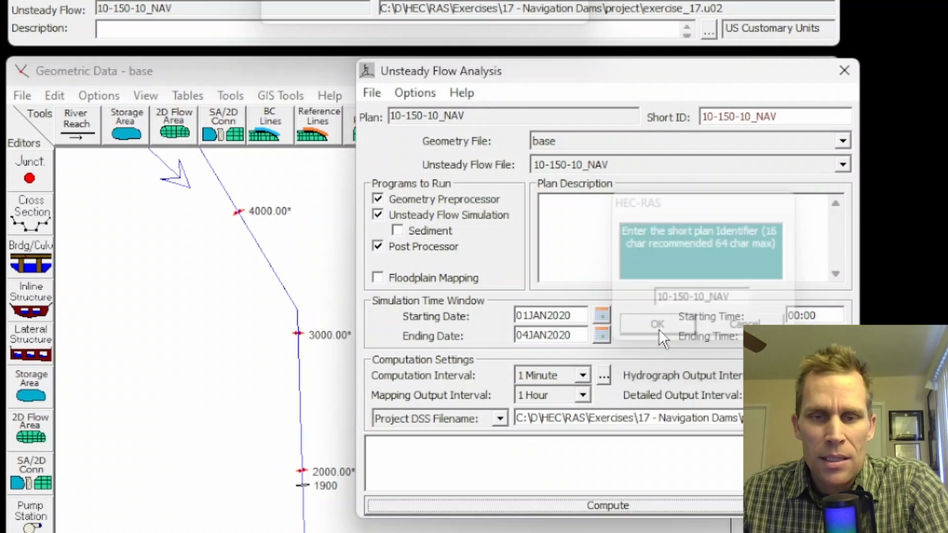
# - Save the 10-150-10_NAV plan, run its unsteady flow computation and close the finished computation window
pyautogui.click(372, 93)
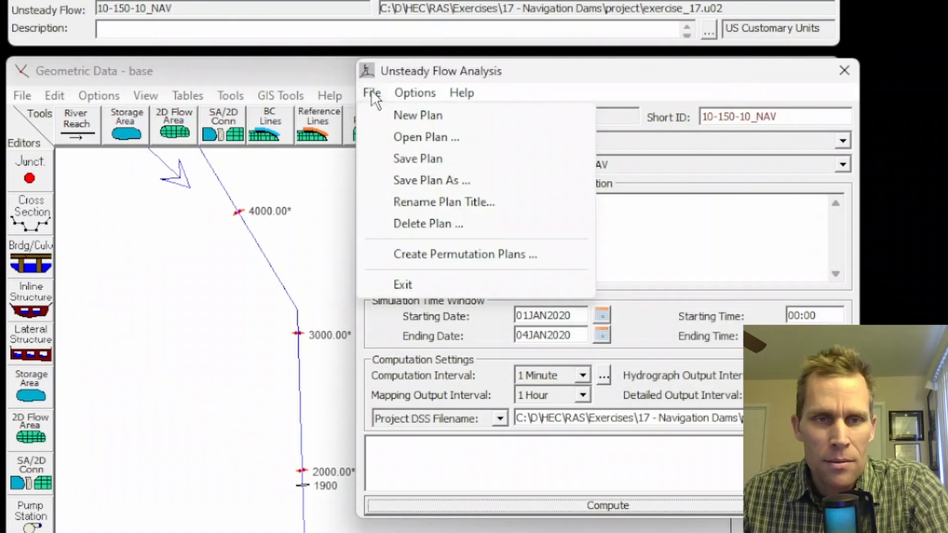
pyautogui.click(397, 158)
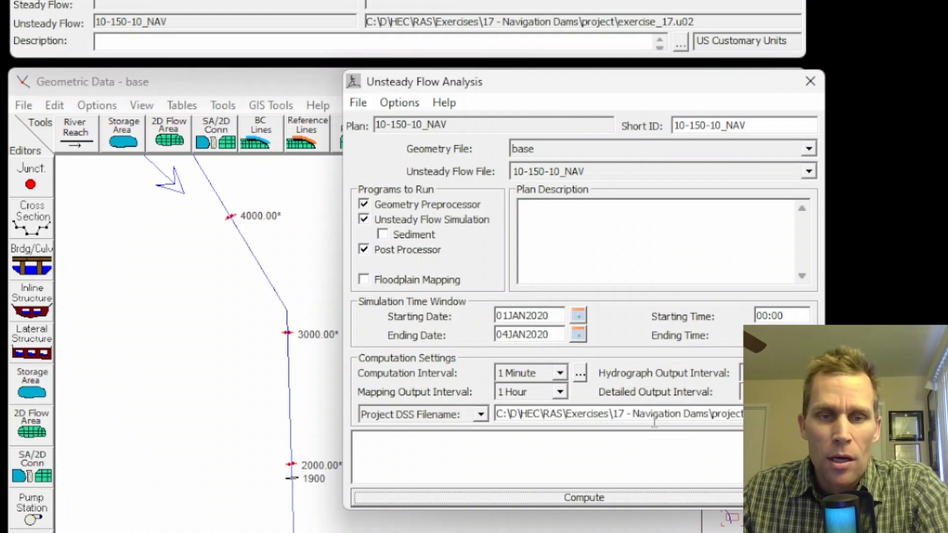
pyautogui.click(605, 497)
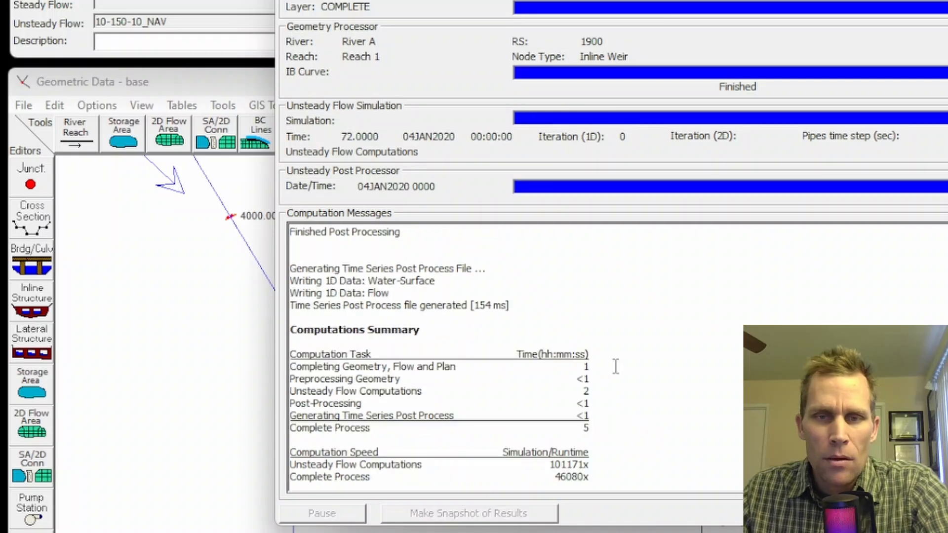
pyautogui.click(920, 513)
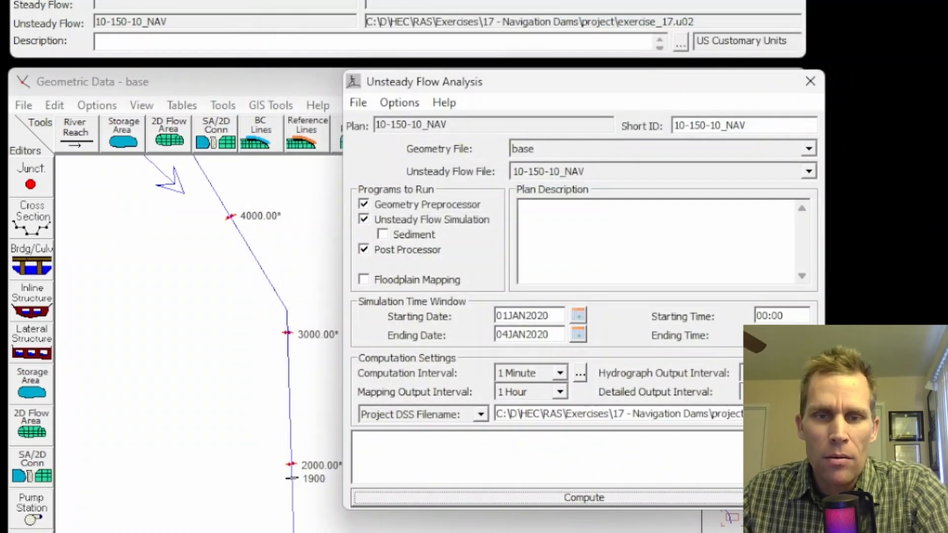
# - Close the unsteady flow analysis and open the cross-section plot of inline structure 1900 with its animation control
pyautogui.click(811, 81)
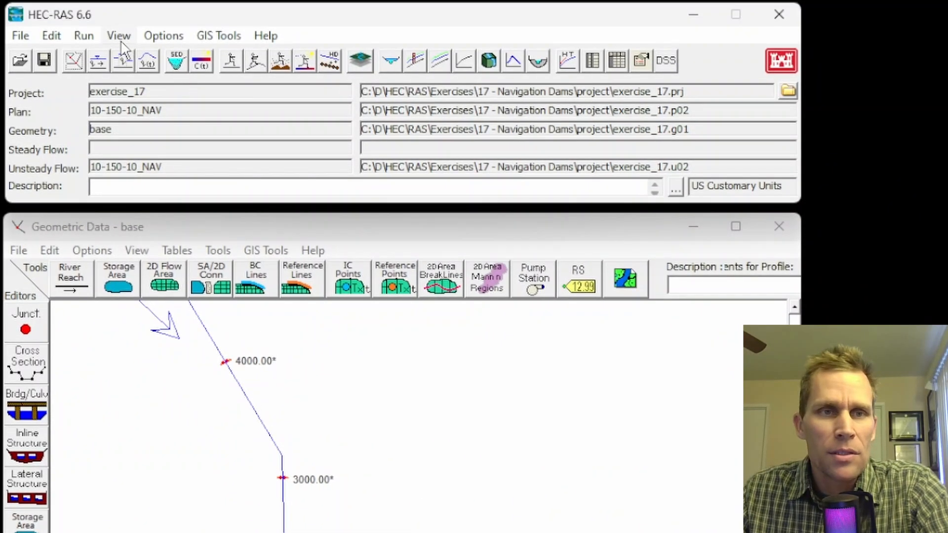
pyautogui.click(119, 35)
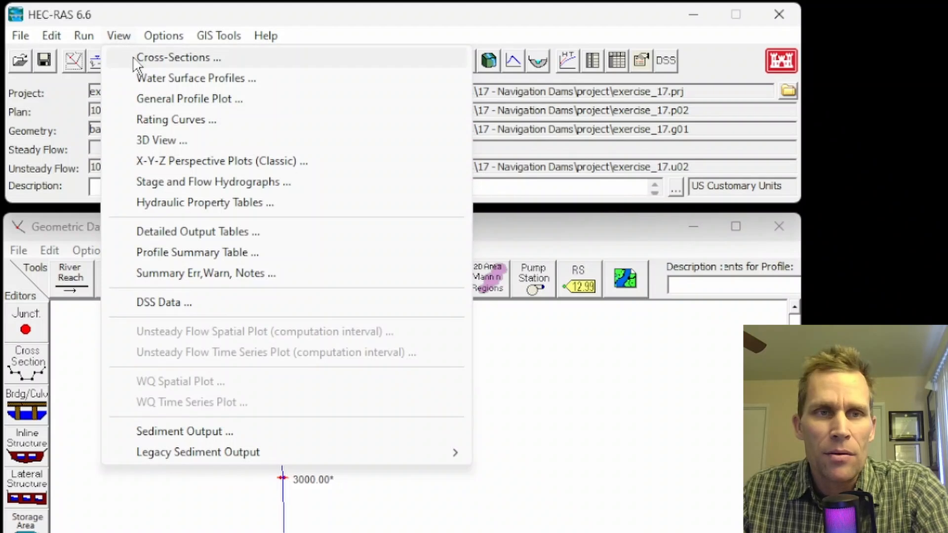
pyautogui.click(173, 58)
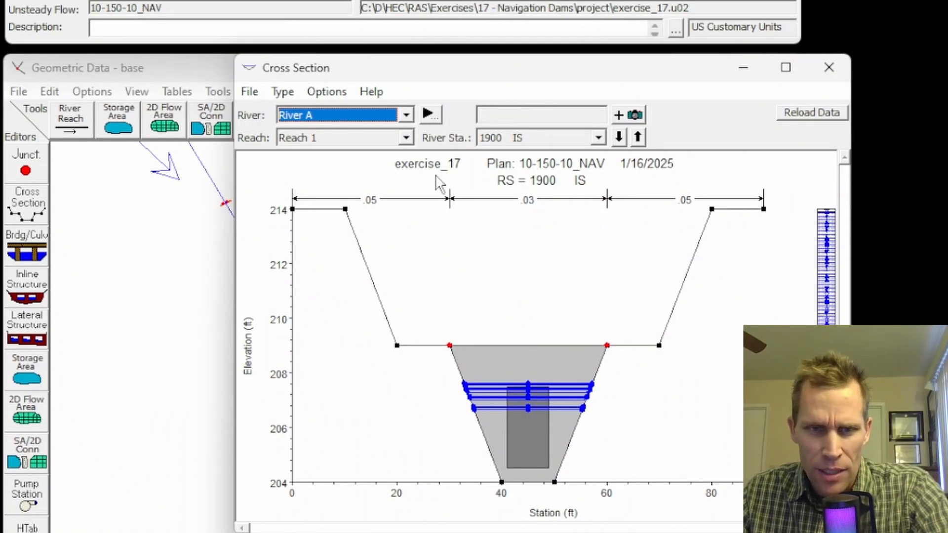
pyautogui.moveTo(505, 68); pyautogui.dragTo(605, 71)
pyautogui.click(302, 94)
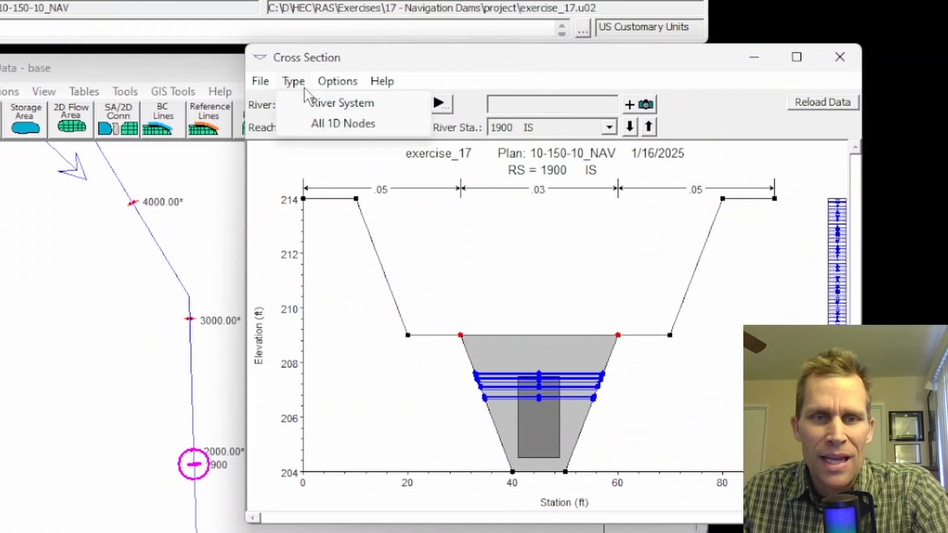
pyautogui.click(337, 81)
pyautogui.click(369, 204)
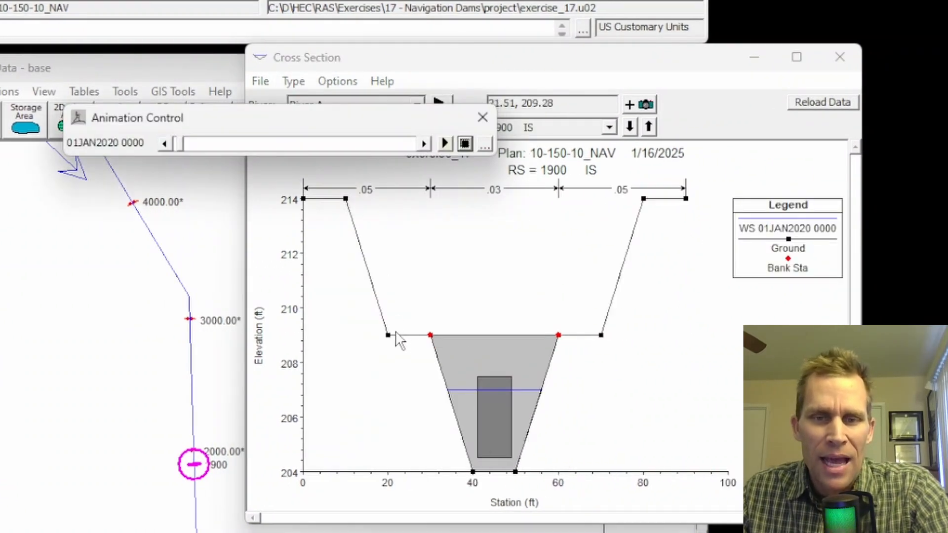
# - Play the water surface and gate animation at structure 1900 with the gate area enlarged, and close the cross-section plot
pyautogui.click(421, 341)
pyautogui.scroll(3, 415, 410)
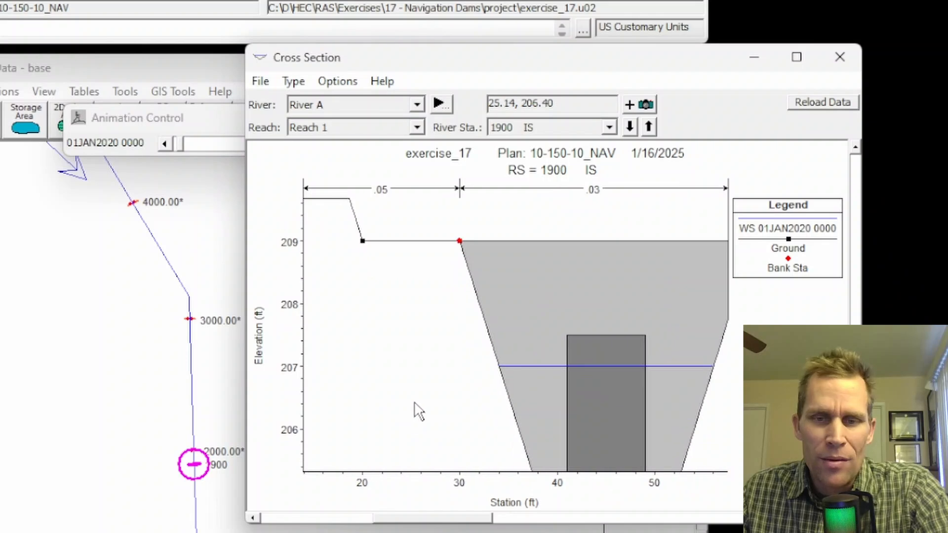
pyautogui.moveTo(417, 380); pyautogui.dragTo(328, 354)
pyautogui.scroll(-1, 331, 351)
pyautogui.click(213, 124)
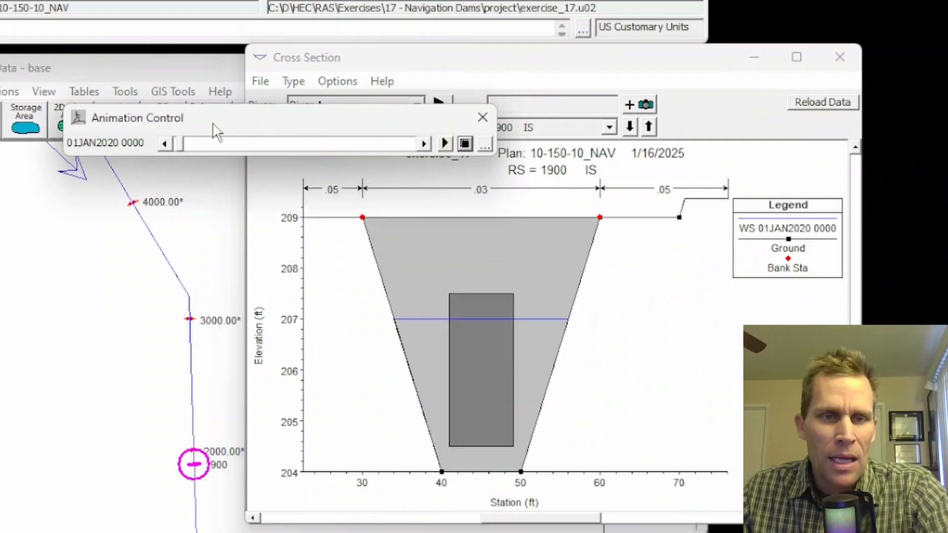
pyautogui.click(446, 143)
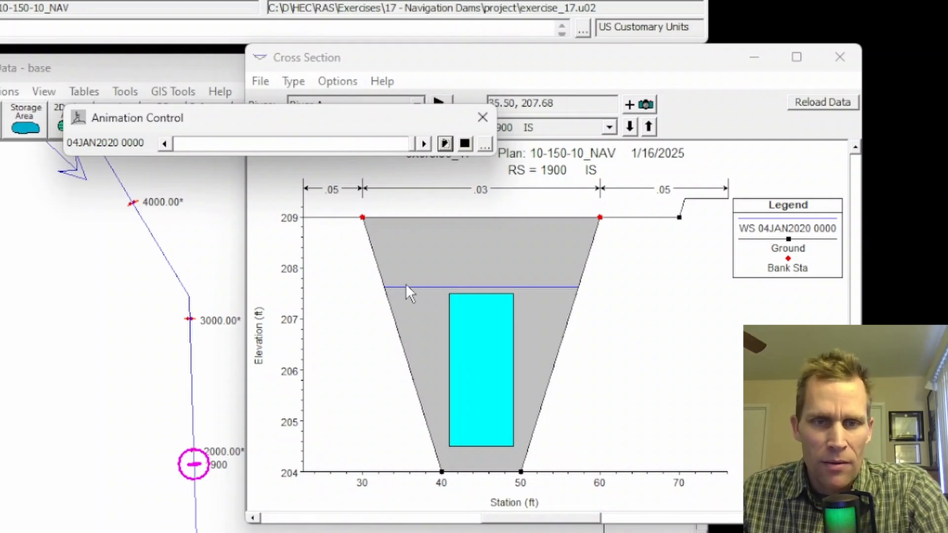
pyautogui.click(483, 117)
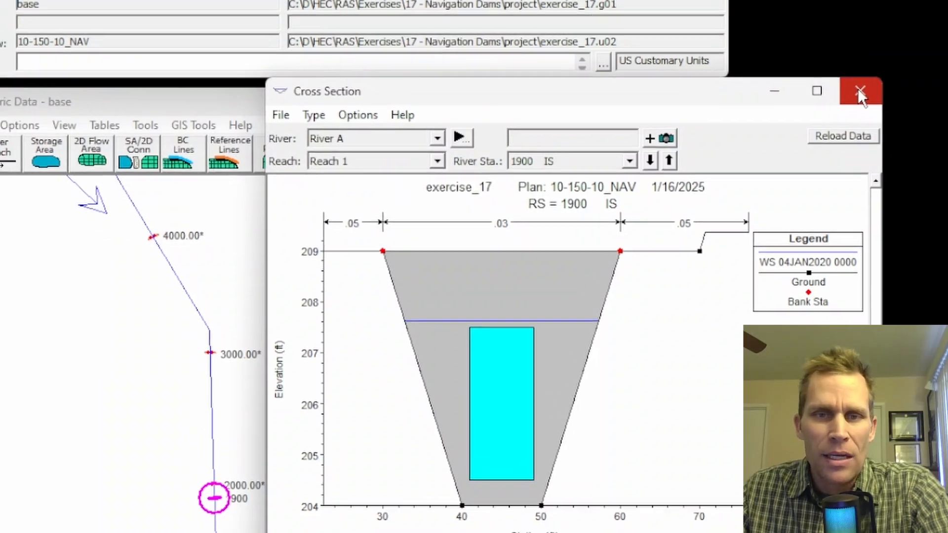
pyautogui.click(838, 56)
# - Open the stage and flow hydrographs and display the inline structure at river station 1900
pyautogui.click(108, 12)
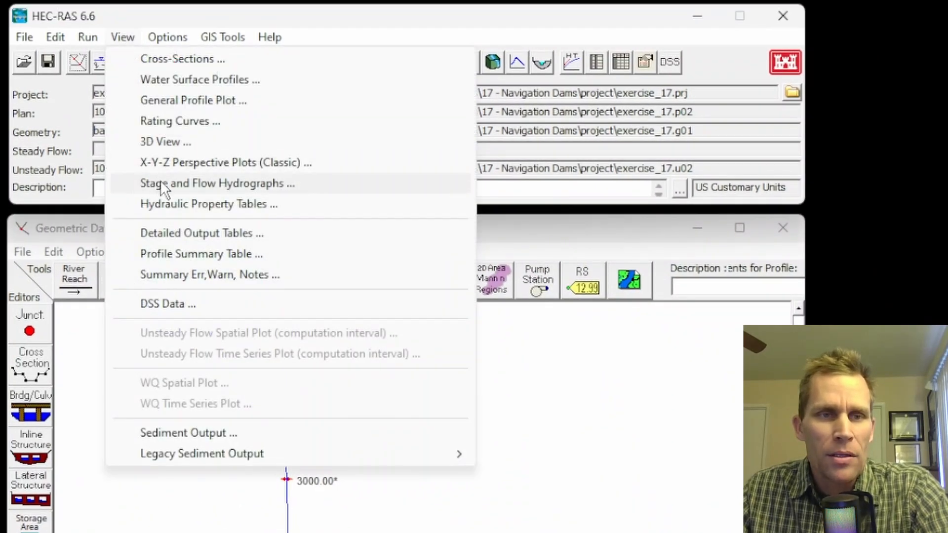
pyautogui.click(161, 183)
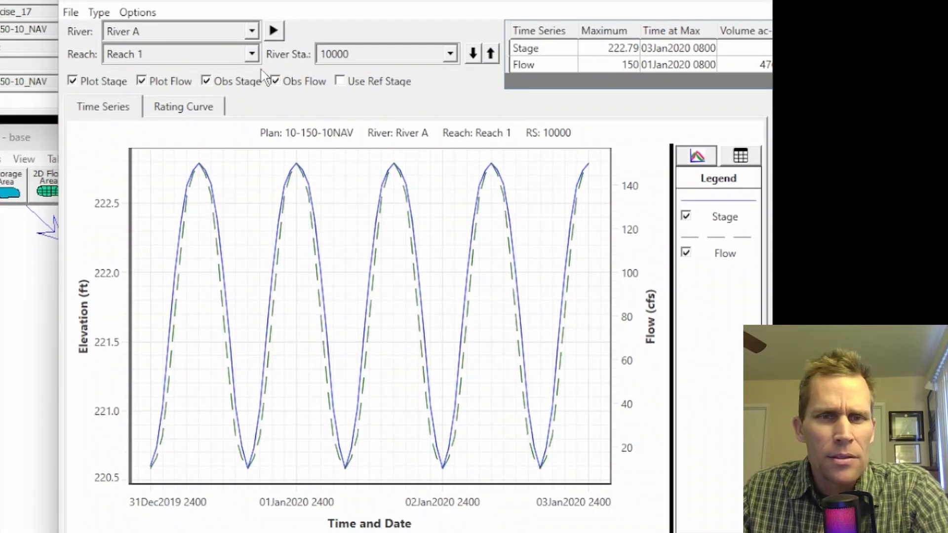
pyautogui.click(451, 55)
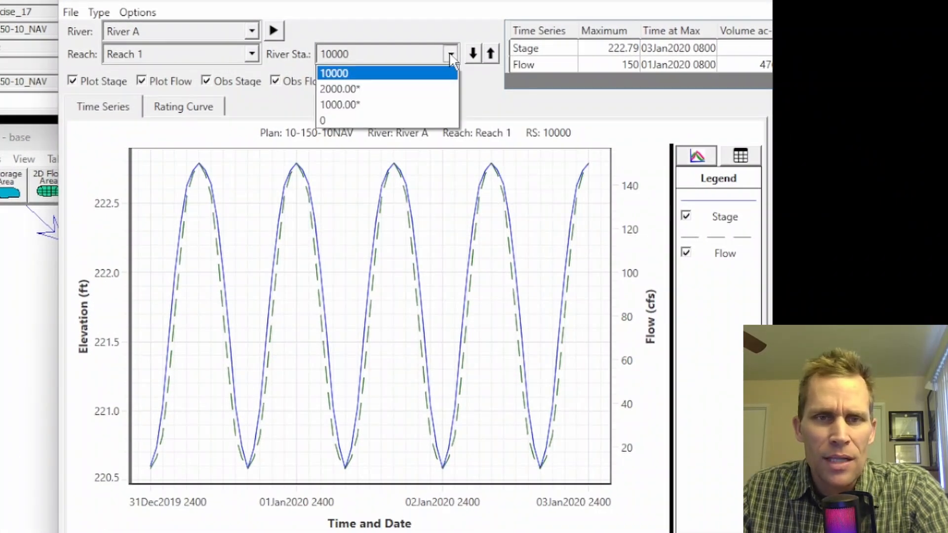
pyautogui.click(429, 26)
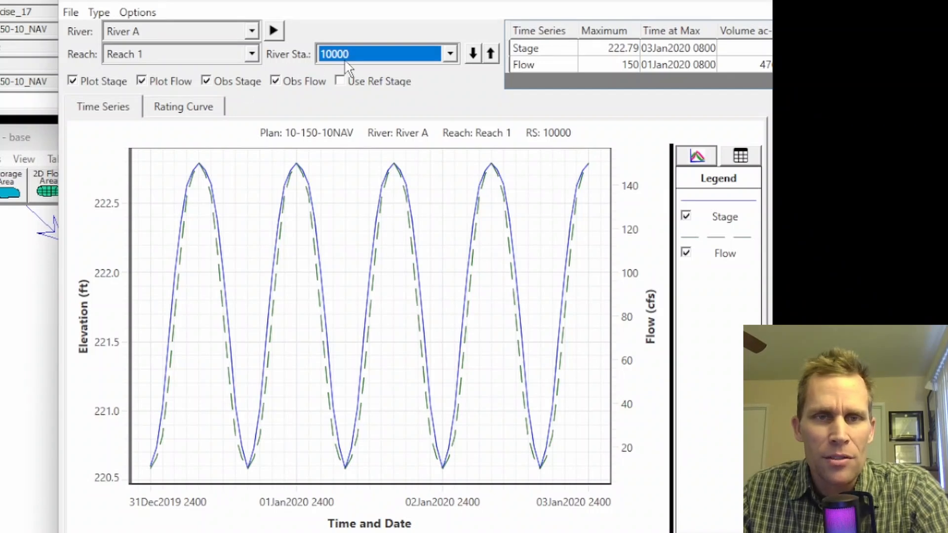
pyautogui.click(102, 15)
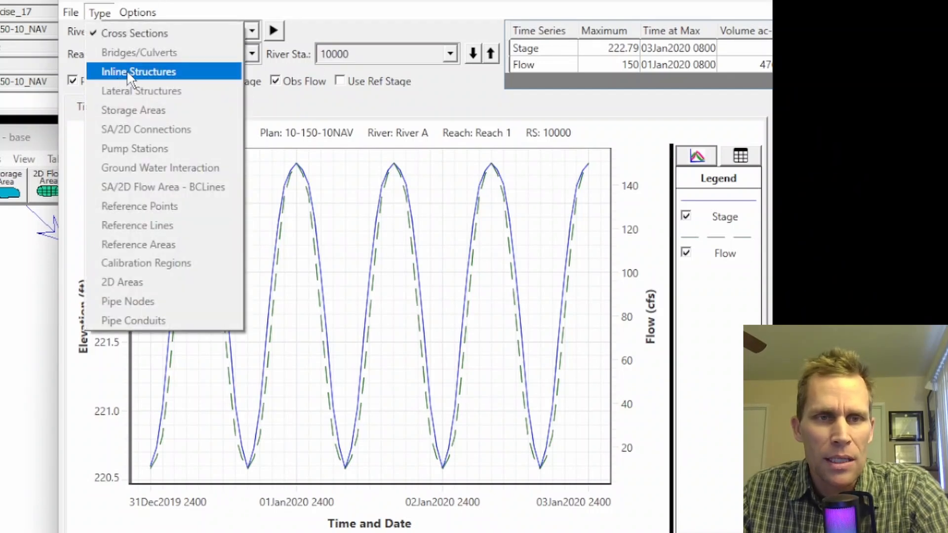
pyautogui.click(141, 72)
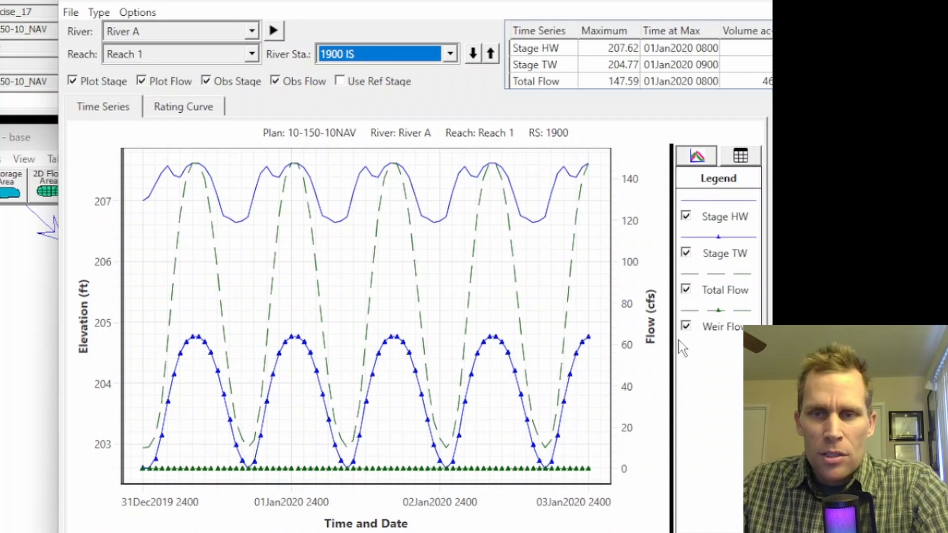
# - Hide Weir Flow, Total Flow and Stage TW, and fit the plot to the Stage HW hydrograph
pyautogui.click(686, 327)
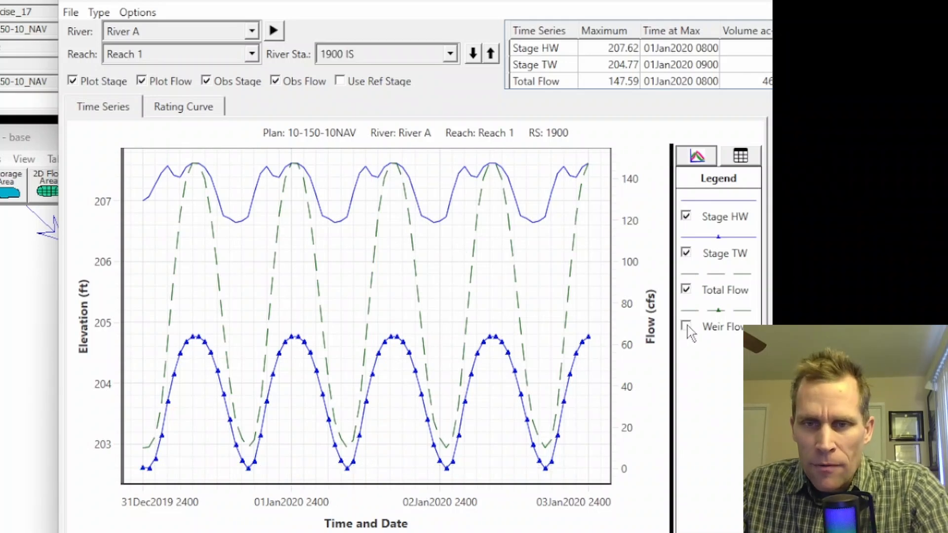
pyautogui.click(686, 290)
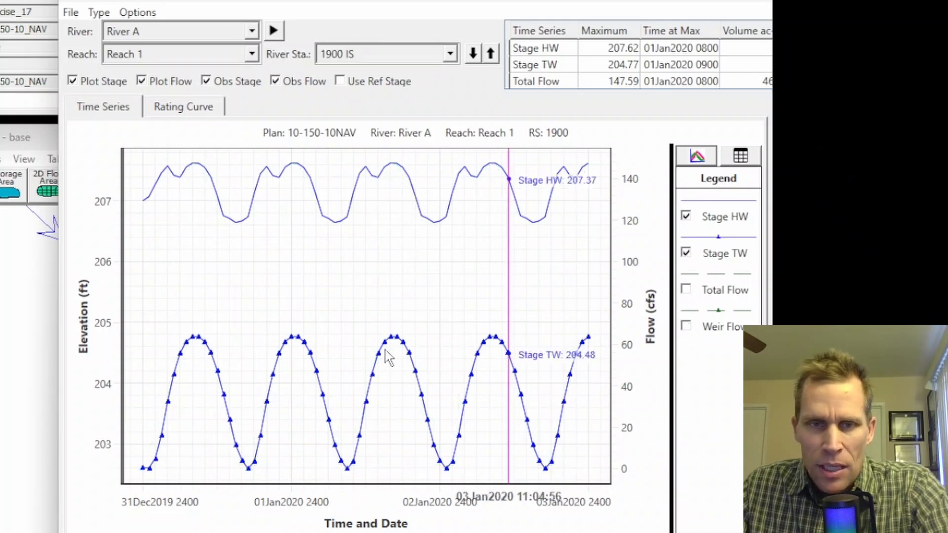
pyautogui.click(686, 253)
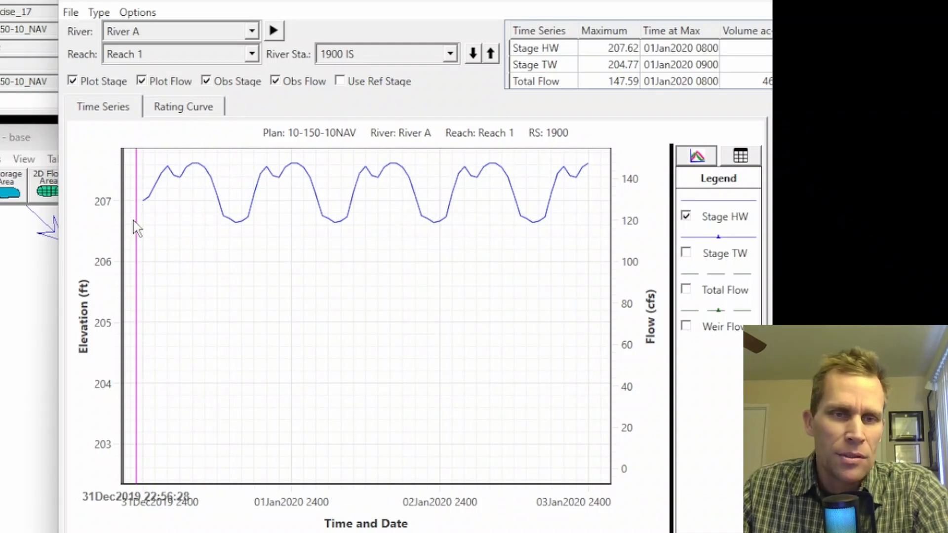
pyautogui.rightClick(237, 316)
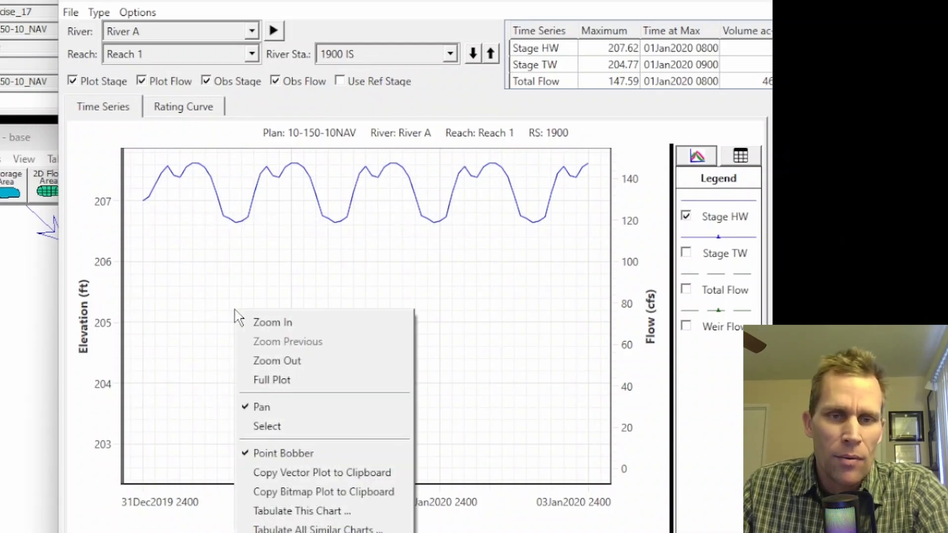
pyautogui.click(279, 383)
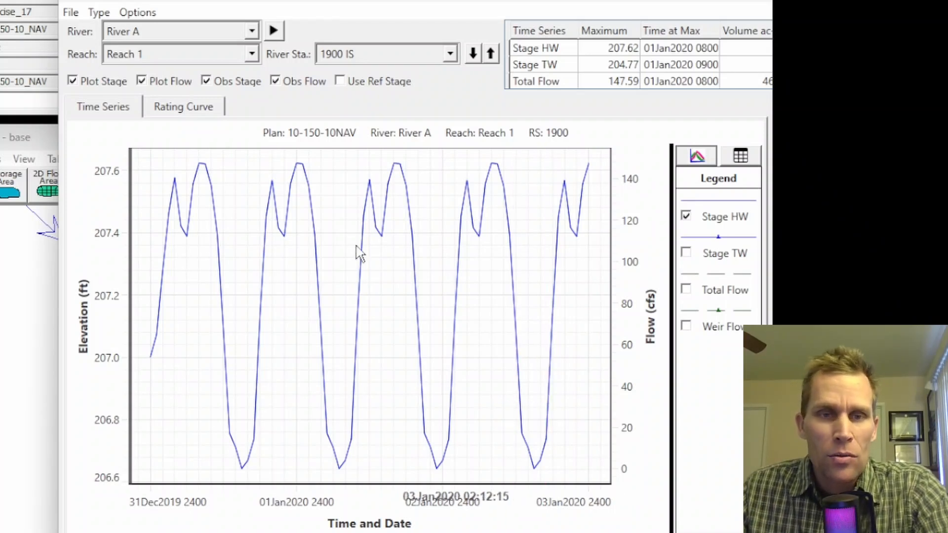
# - Include both plans, 10-150-10 and 10-150-10NAV, in the hydrograph plot of structure 1900 for comparison
pyautogui.click(124, 13)
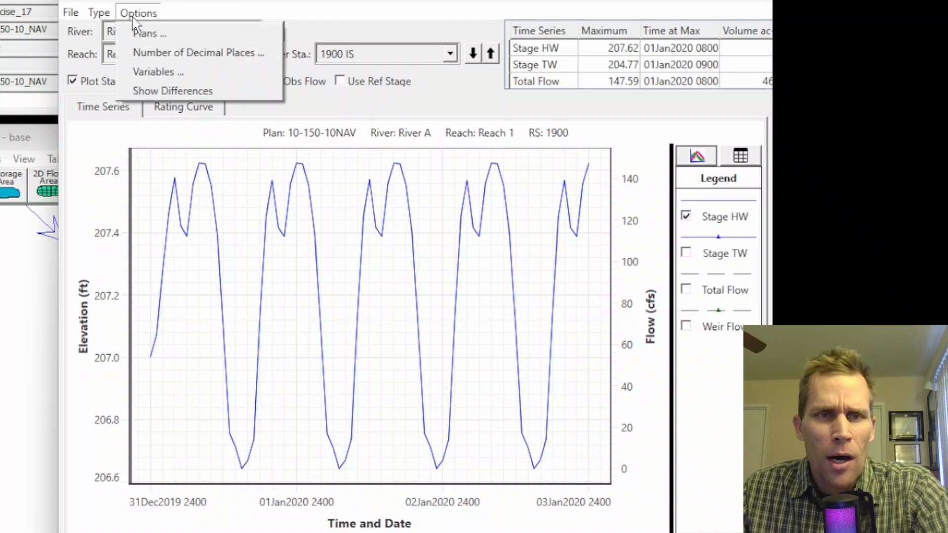
pyautogui.click(144, 34)
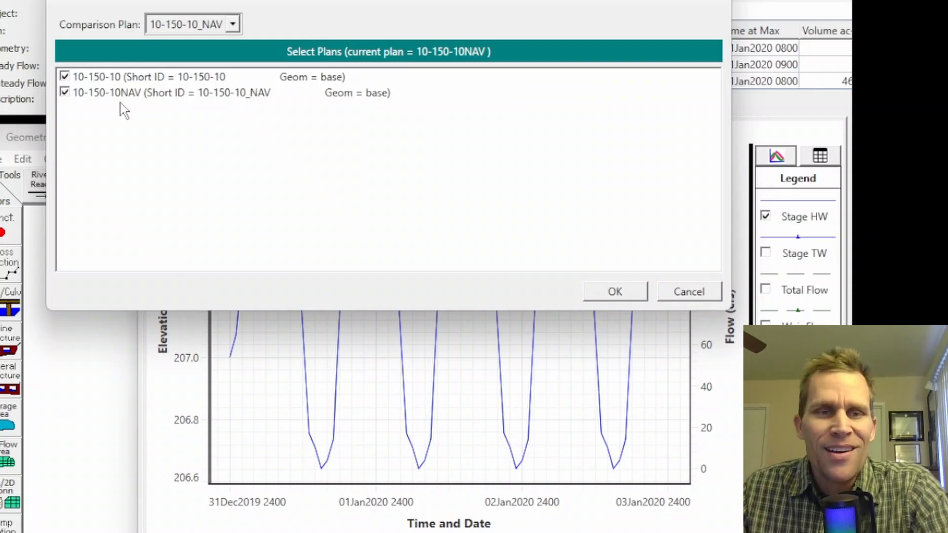
pyautogui.click(615, 292)
pyautogui.moveTo(604, 1); pyautogui.dragTo(571, 0)
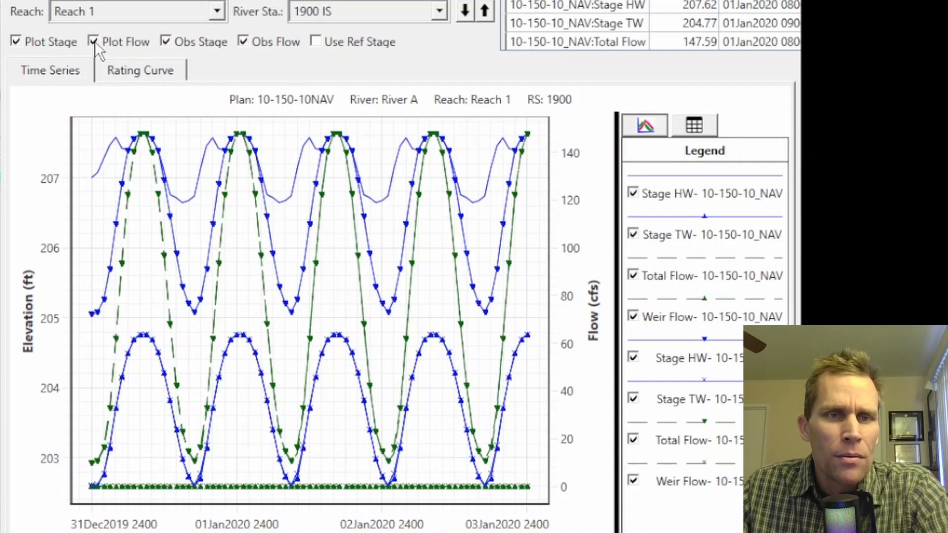
# - Hide the flow curves and both plans' Stage TW curves, and fit the plot to the two Stage HW curves
pyautogui.click(94, 40)
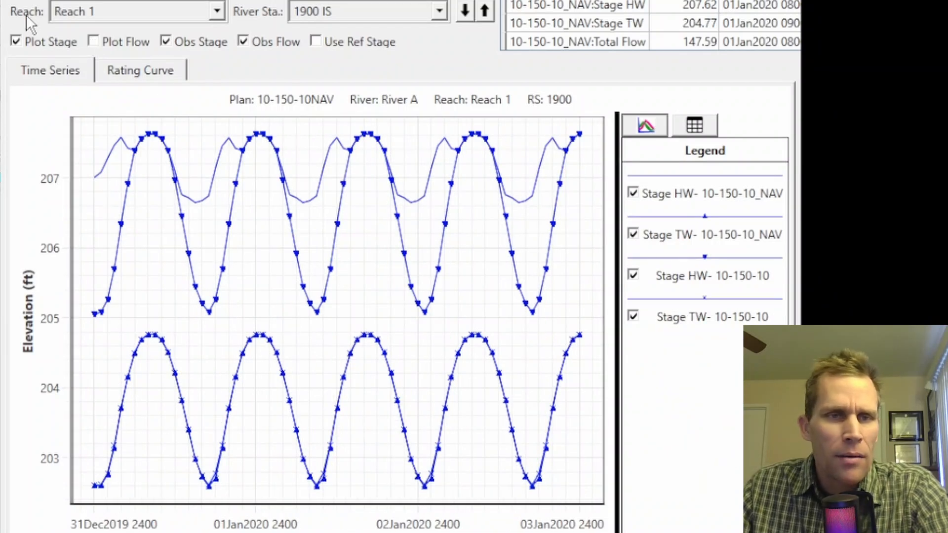
pyautogui.click(634, 317)
pyautogui.click(633, 235)
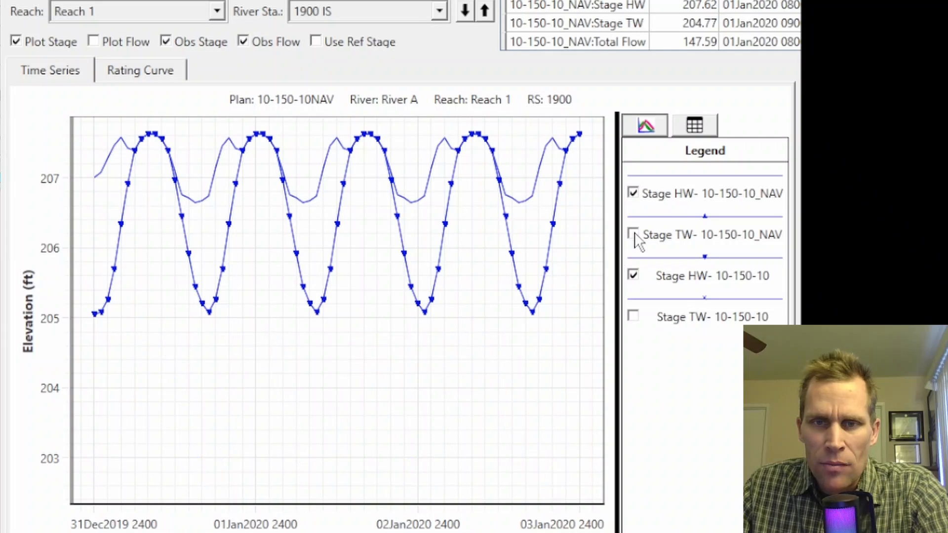
pyautogui.rightClick(364, 381)
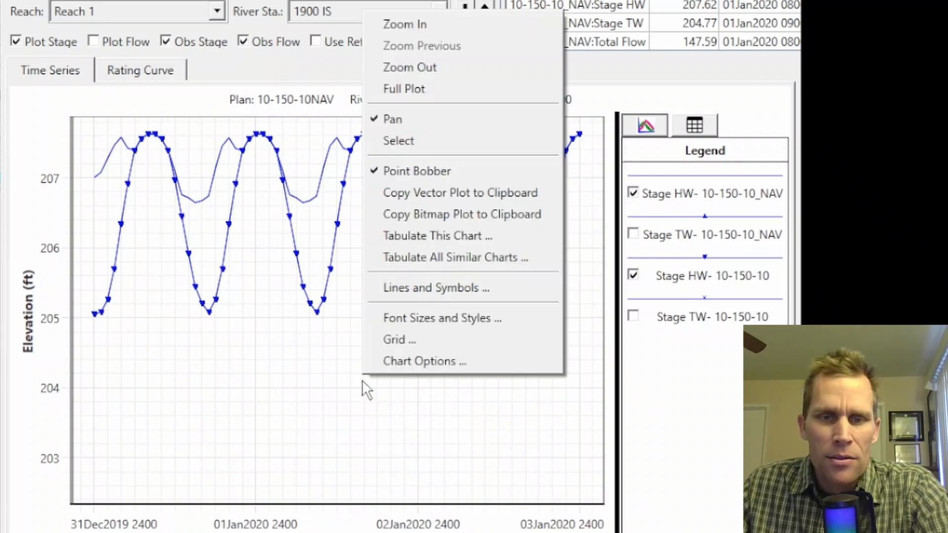
pyautogui.click(402, 89)
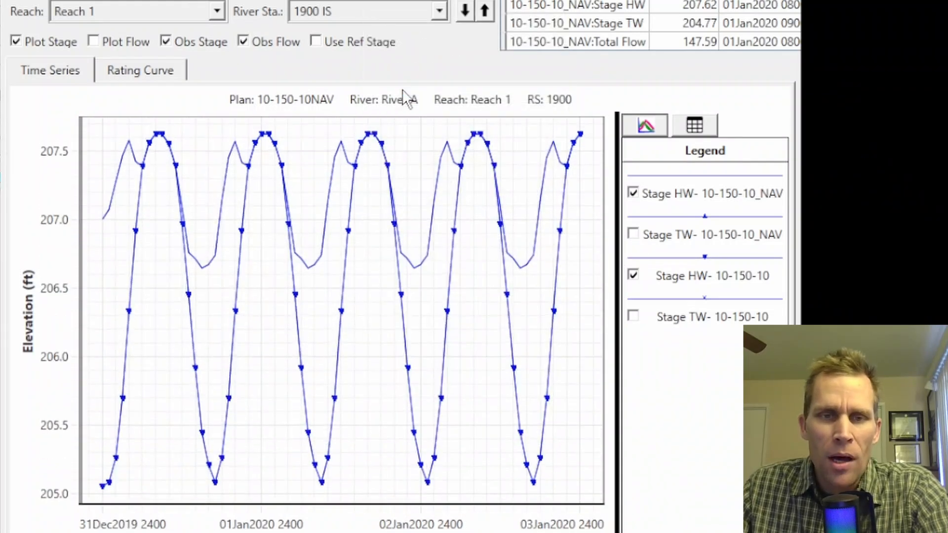
# - Open the plot's line and symbol styles and set the 10-150-10_NAV Stage HW line thickness to 5
pyautogui.rightClick(376, 322)
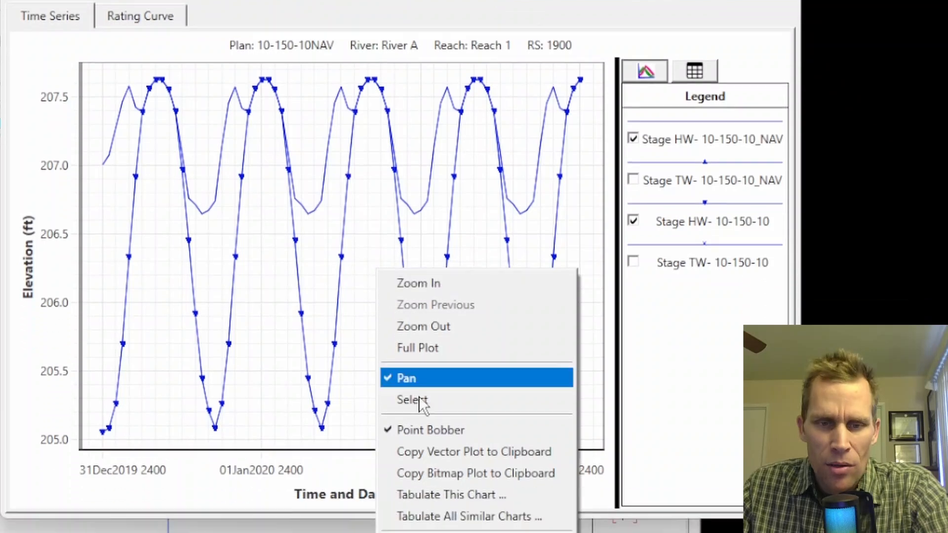
pyautogui.click(455, 492)
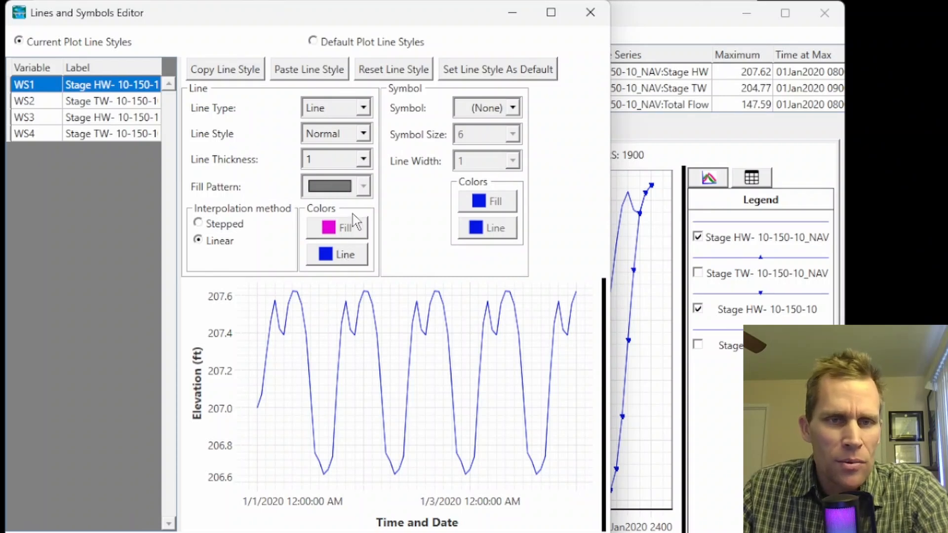
pyautogui.click(363, 159)
pyautogui.click(336, 273)
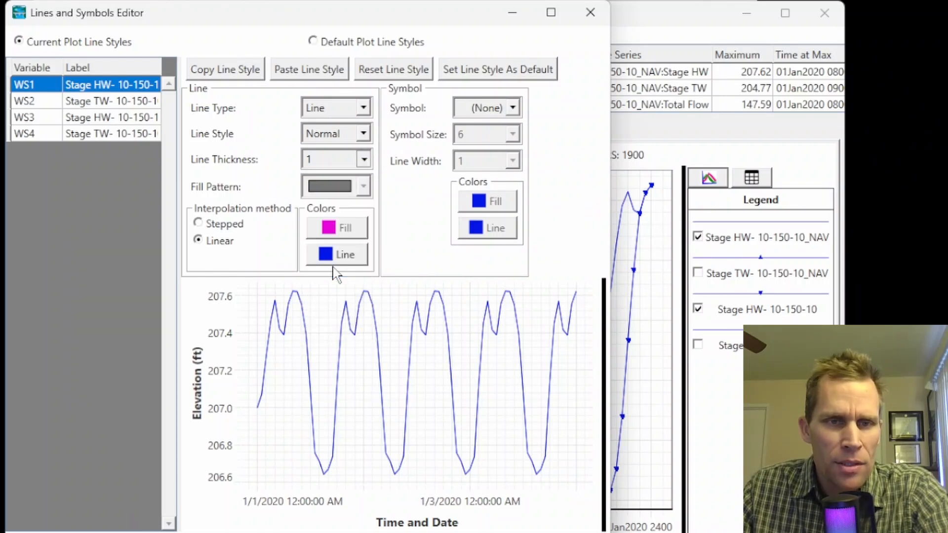
pyautogui.click(363, 159)
pyautogui.click(348, 253)
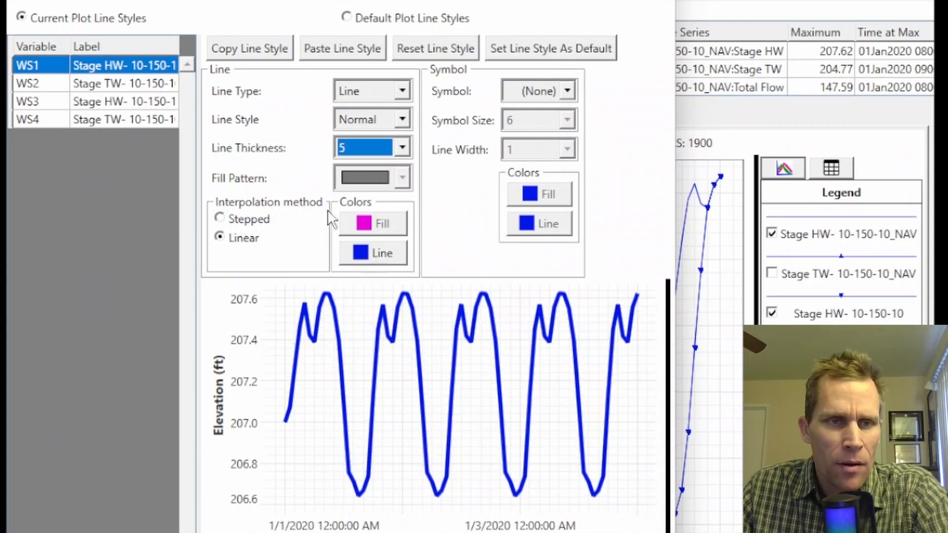
# - Style the 10-150-10 Stage HW curve with no symbol, a red line and thickness 5, and apply the plot styles
pyautogui.click(111, 102)
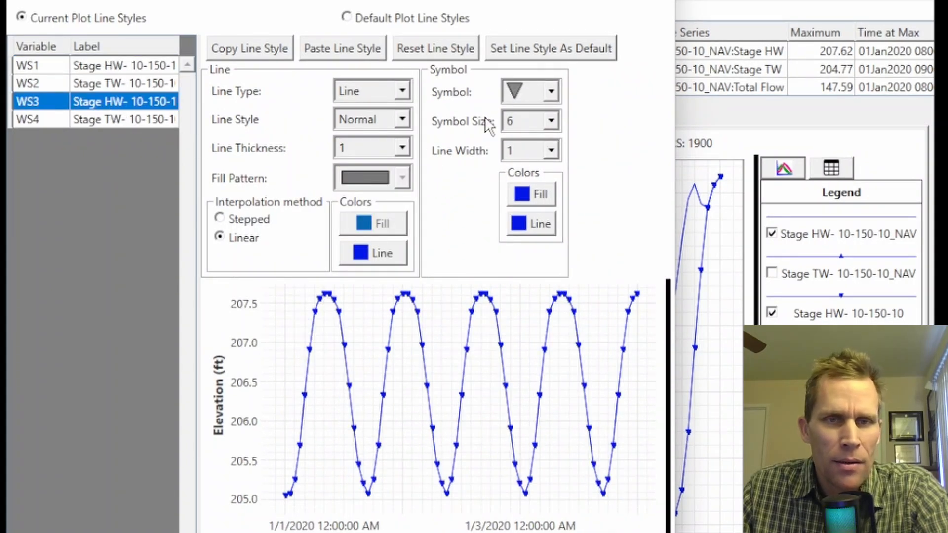
pyautogui.click(552, 91)
pyautogui.scroll(1, 545, 109)
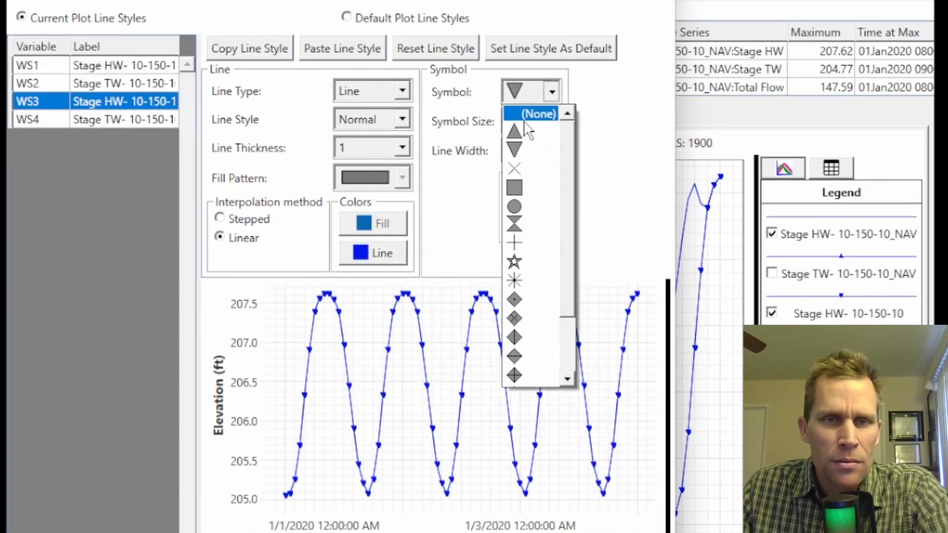
pyautogui.click(527, 114)
pyautogui.click(384, 251)
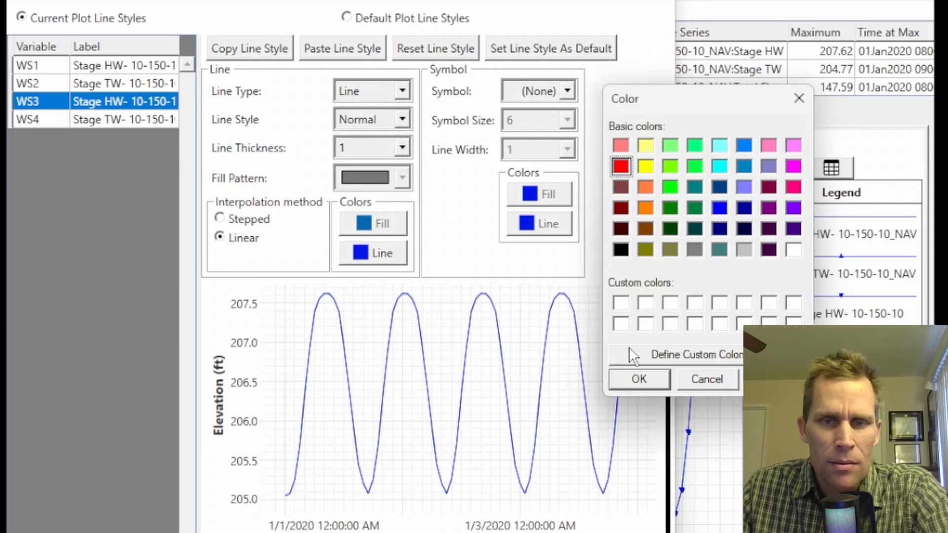
pyautogui.click(640, 379)
pyautogui.click(402, 148)
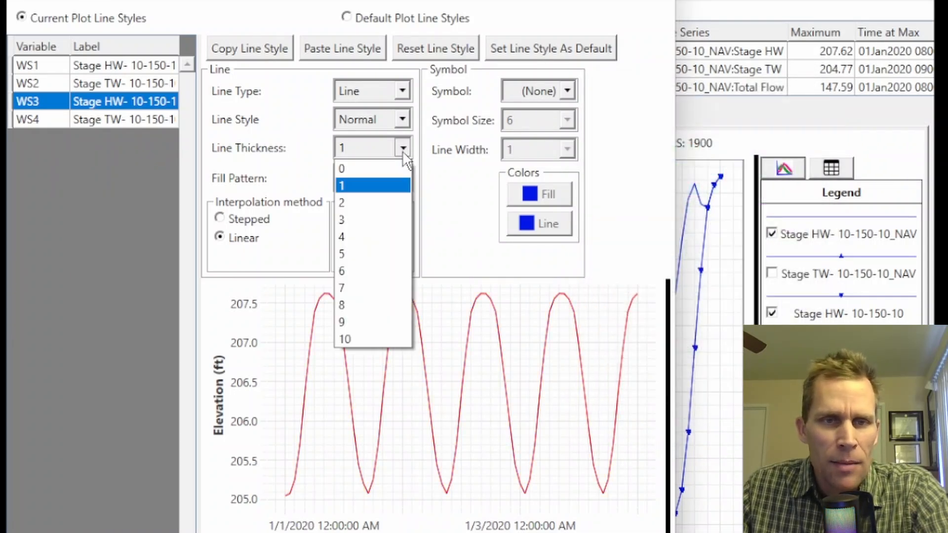
pyautogui.click(368, 254)
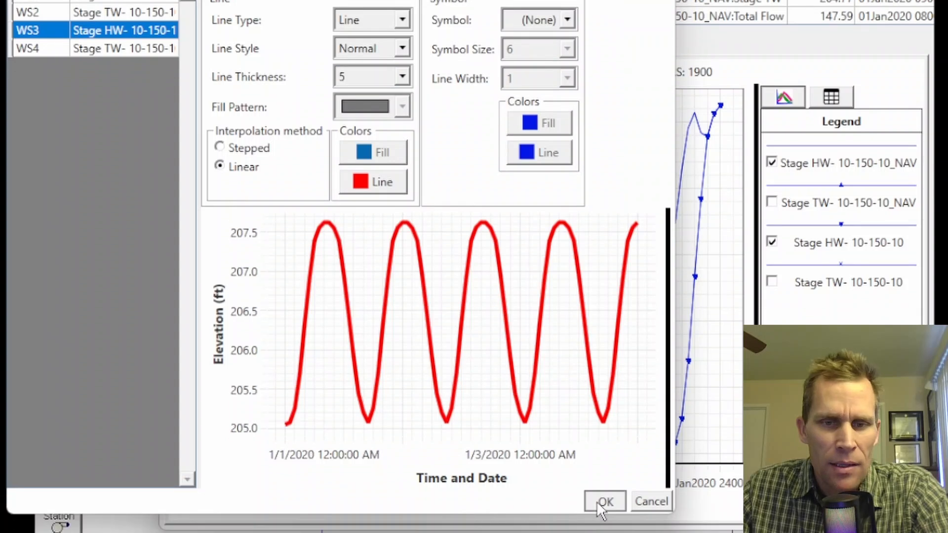
pyautogui.click(604, 519)
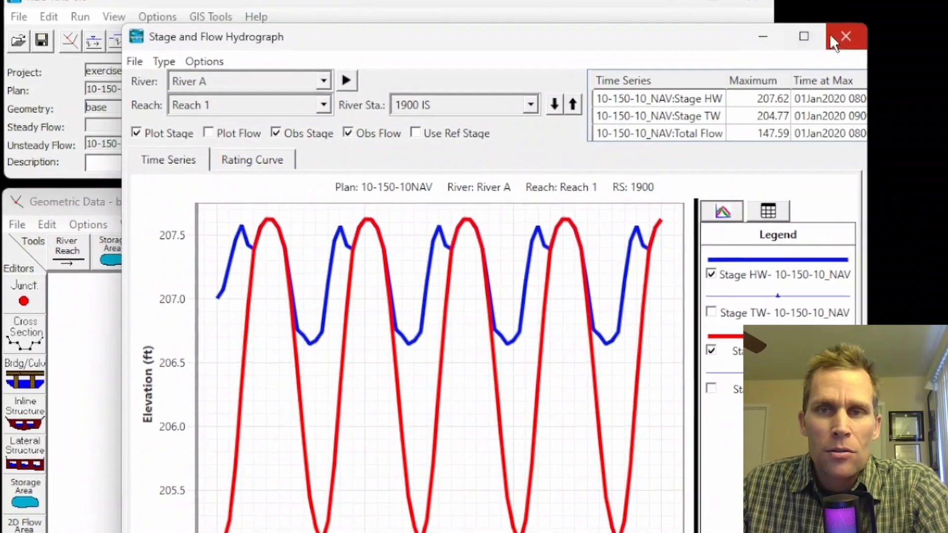
# - Close the hydrograph plot and show the profile summary output as the standard Inline Structure table
pyautogui.click(820, 14)
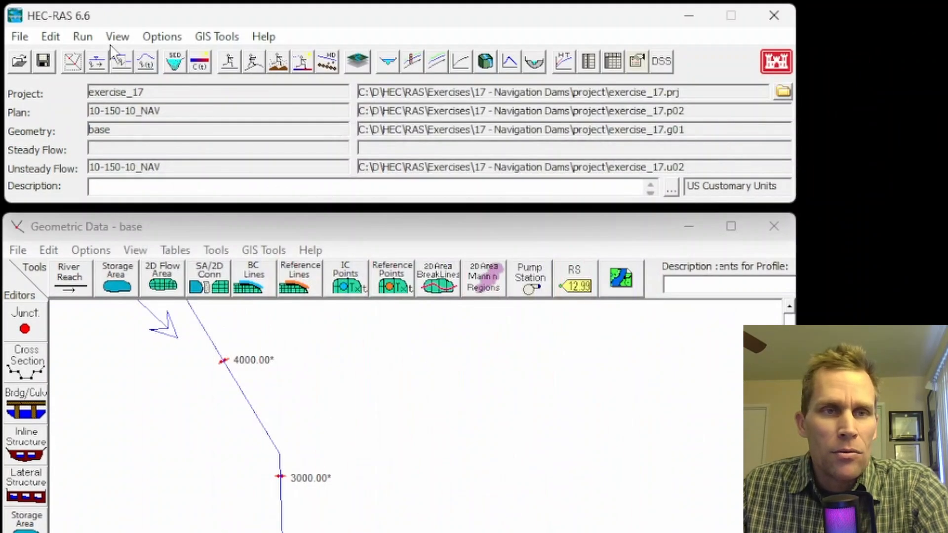
pyautogui.click(116, 37)
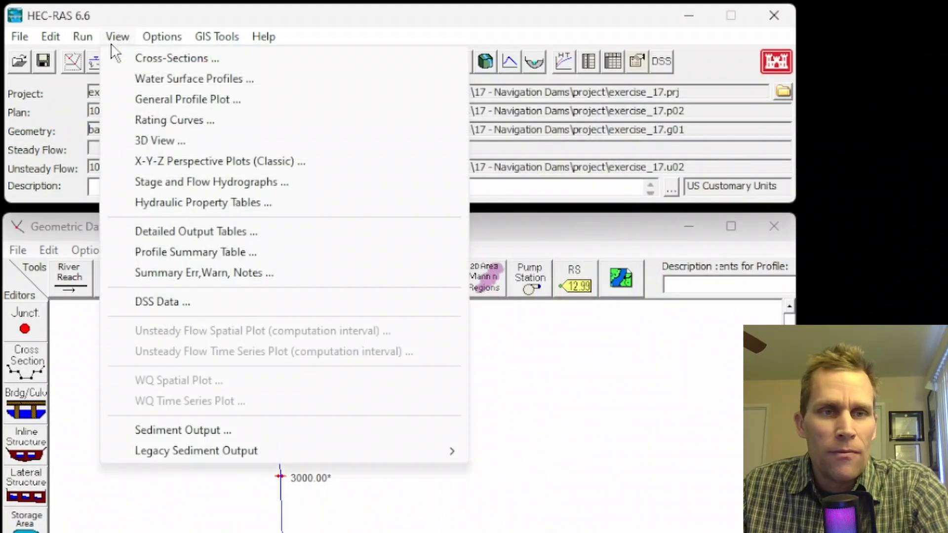
pyautogui.click(193, 253)
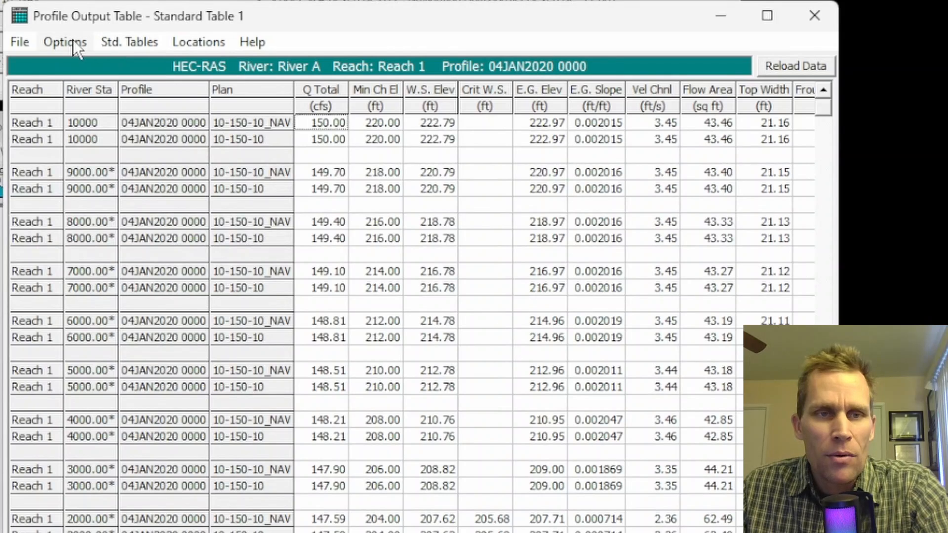
pyautogui.click(73, 42)
pyautogui.moveTo(103, 40)
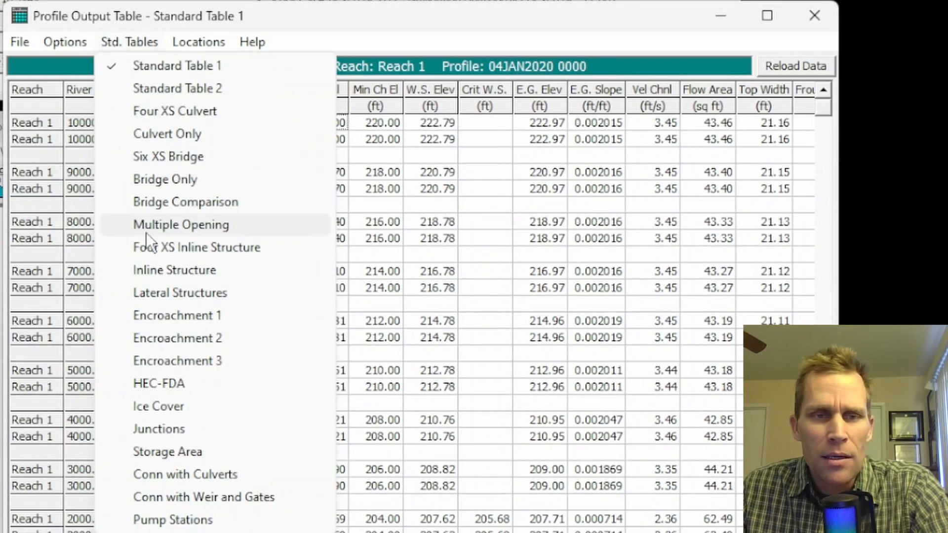
pyautogui.click(164, 272)
pyautogui.click(264, 141)
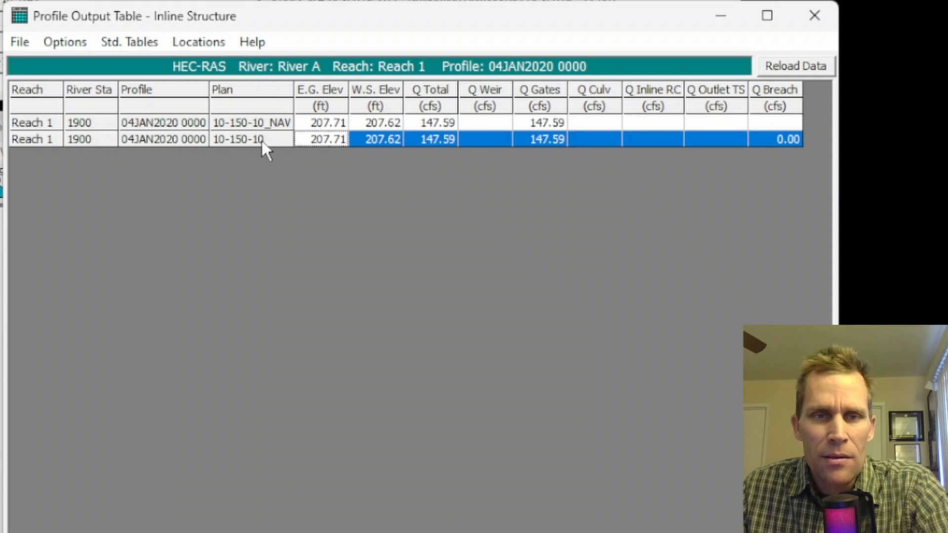
# - Exclude plan 10-150-10 from the Inline Structure table, keeping only plan 10-150-10_NAV
pyautogui.click(55, 44)
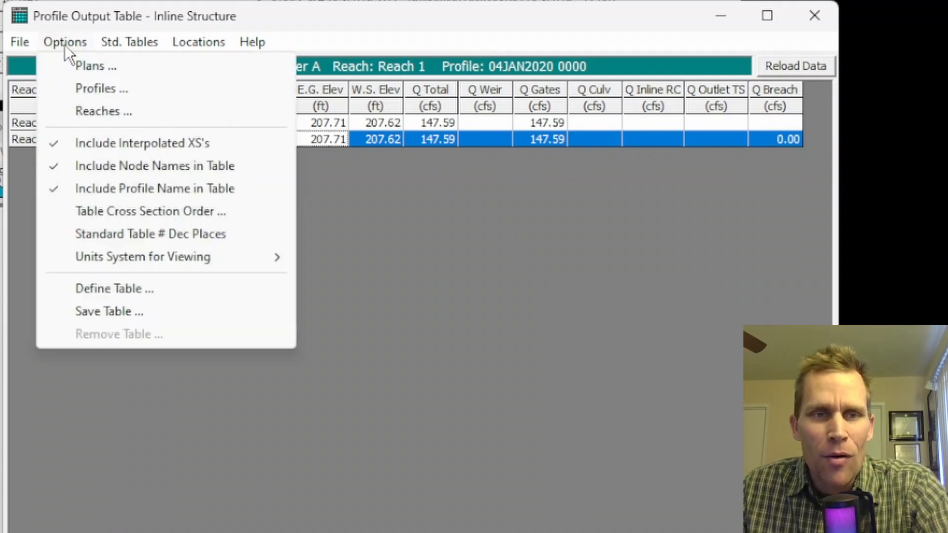
pyautogui.click(88, 67)
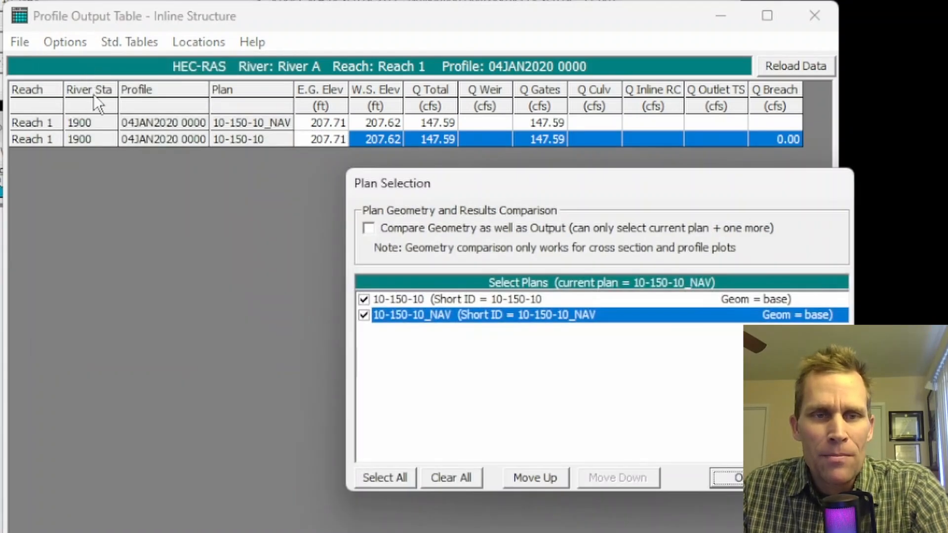
pyautogui.click(364, 300)
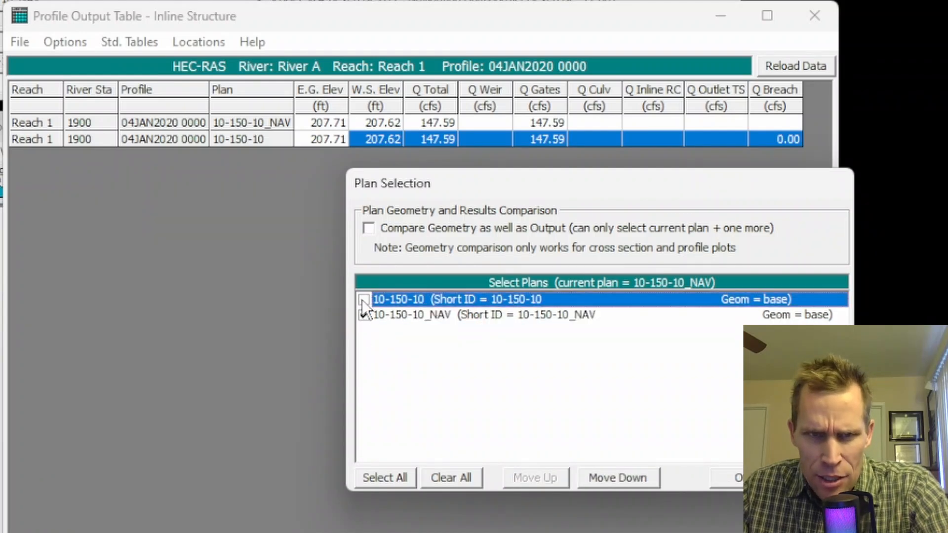
pyautogui.click(732, 478)
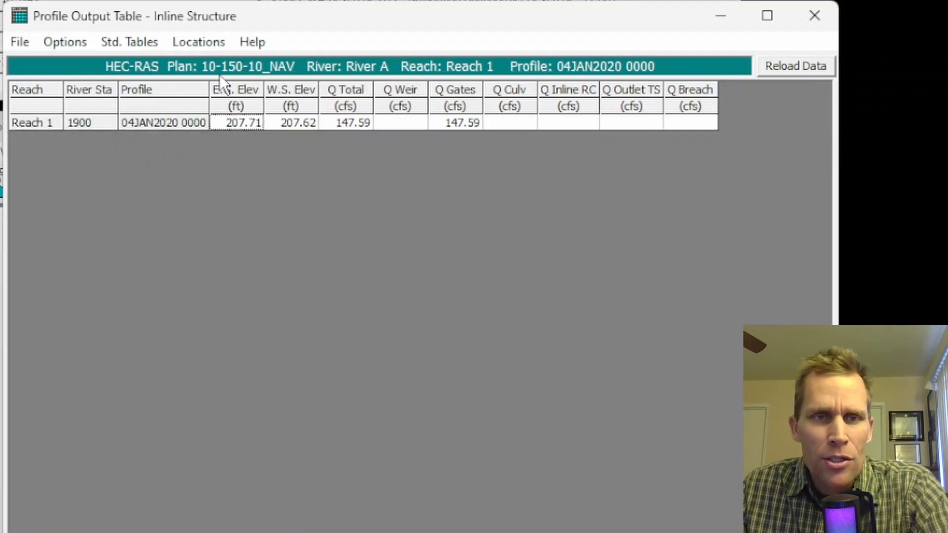
# - Include every profile except Max WS in the Inline Structure table, and review its elevation, total flow, weir flow and gate flow columns
pyautogui.click(69, 43)
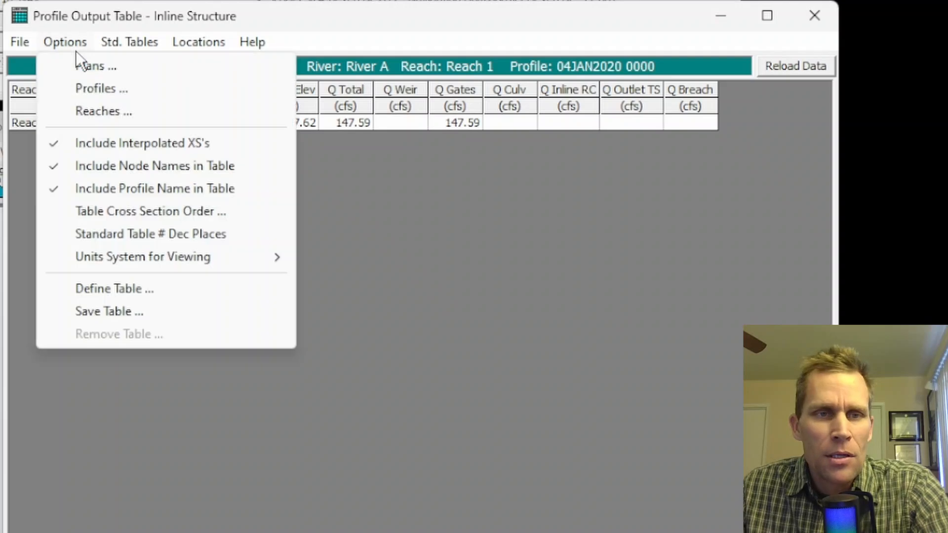
pyautogui.click(96, 88)
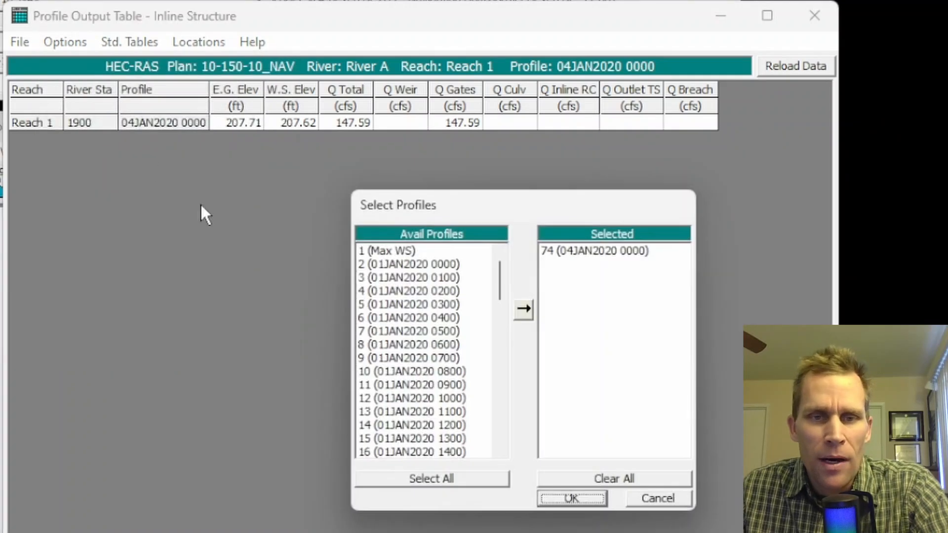
pyautogui.click(428, 478)
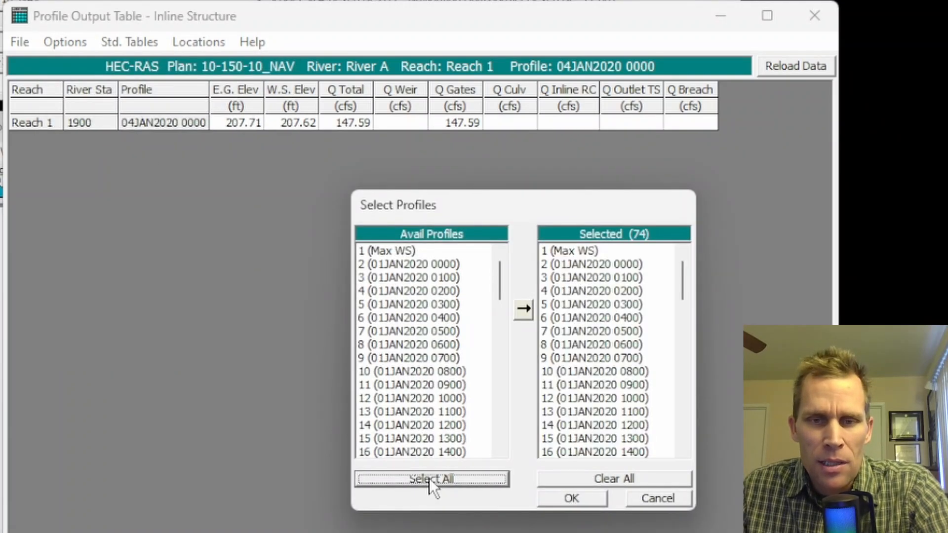
pyautogui.doubleClick(578, 254)
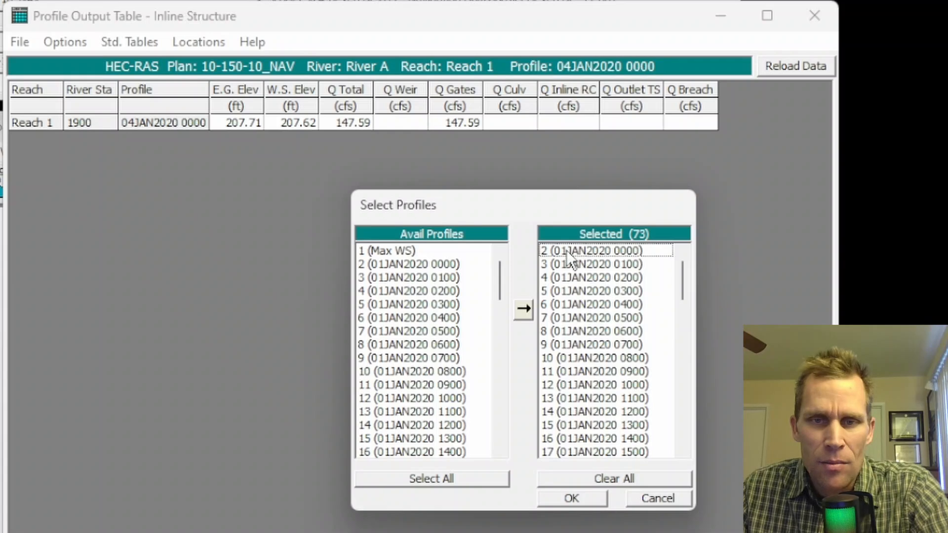
pyautogui.moveTo(567, 250); pyautogui.dragTo(581, 416)
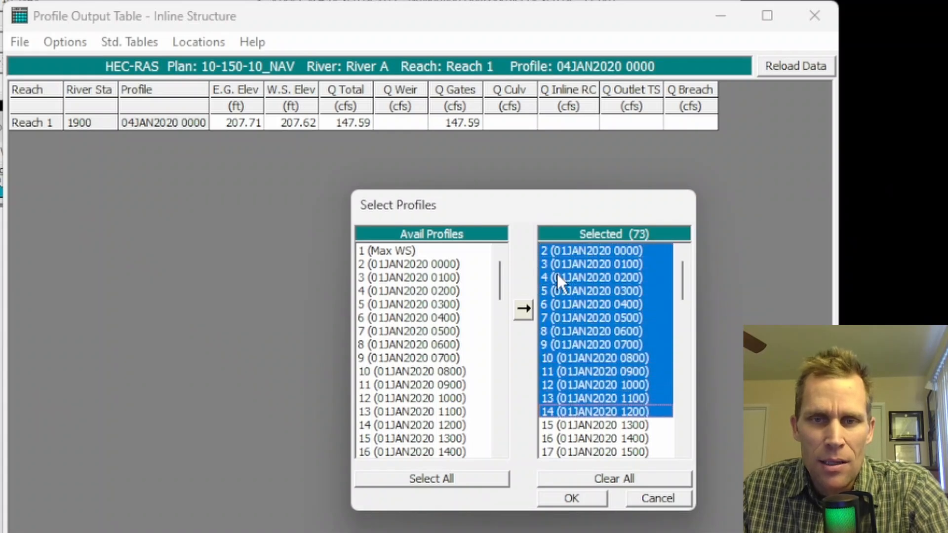
pyautogui.click(575, 499)
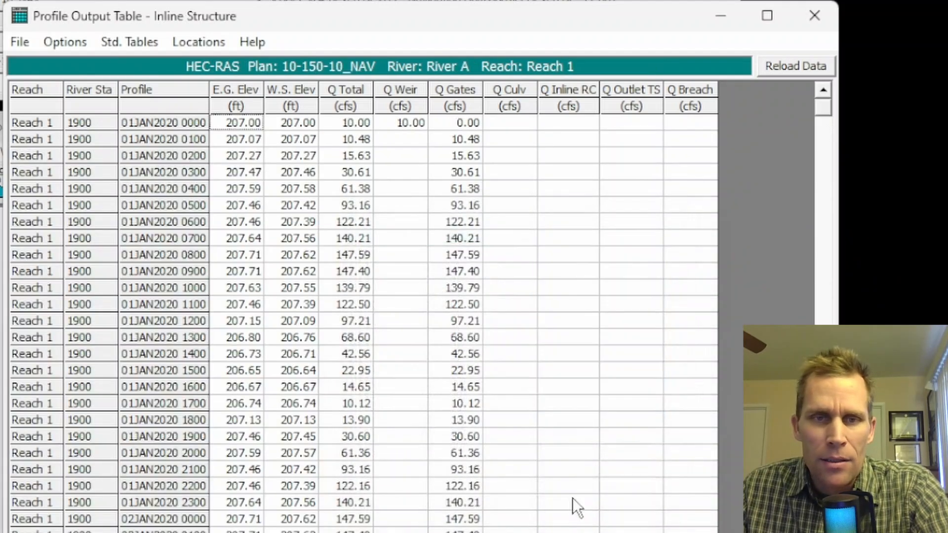
pyautogui.moveTo(234, 143); pyautogui.dragTo(288, 376)
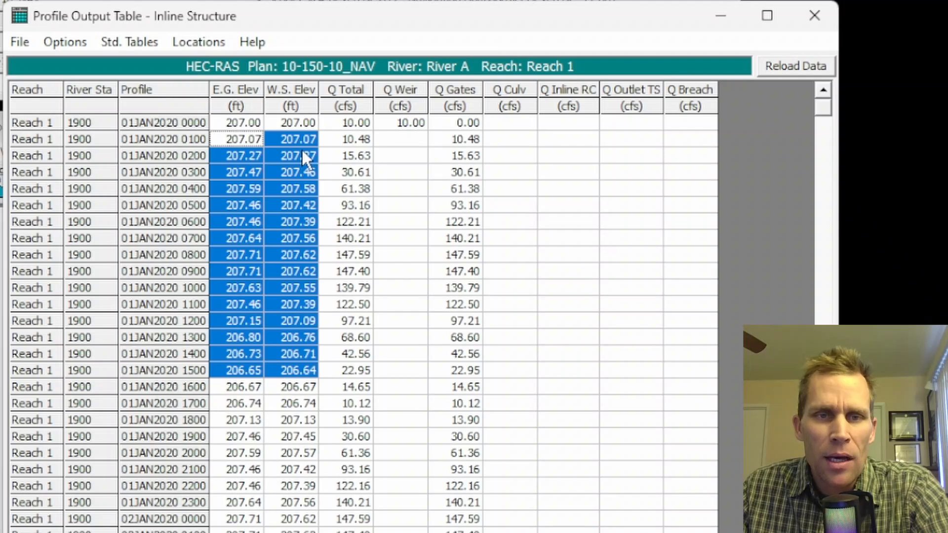
pyautogui.moveTo(304, 157); pyautogui.dragTo(309, 371)
pyautogui.moveTo(346, 173); pyautogui.dragTo(355, 401)
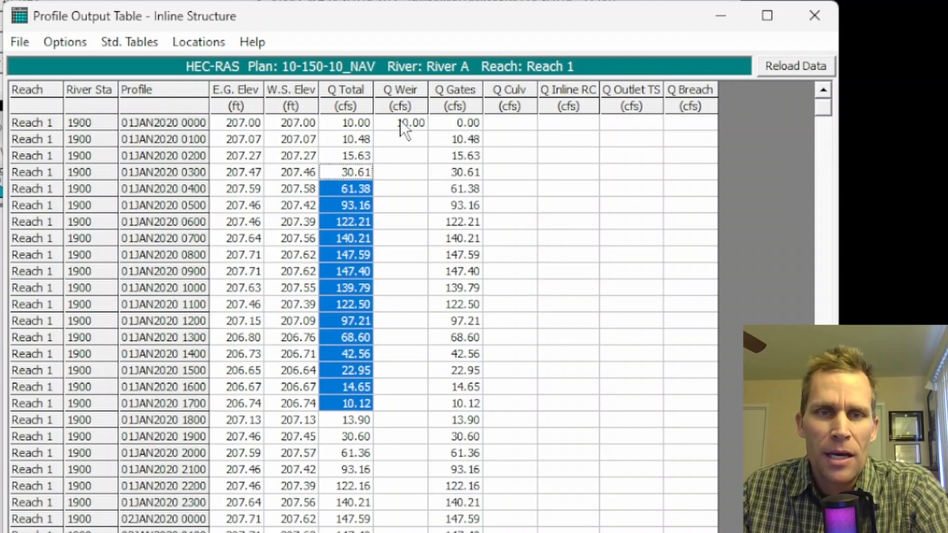
pyautogui.moveTo(400, 120); pyautogui.dragTo(460, 338)
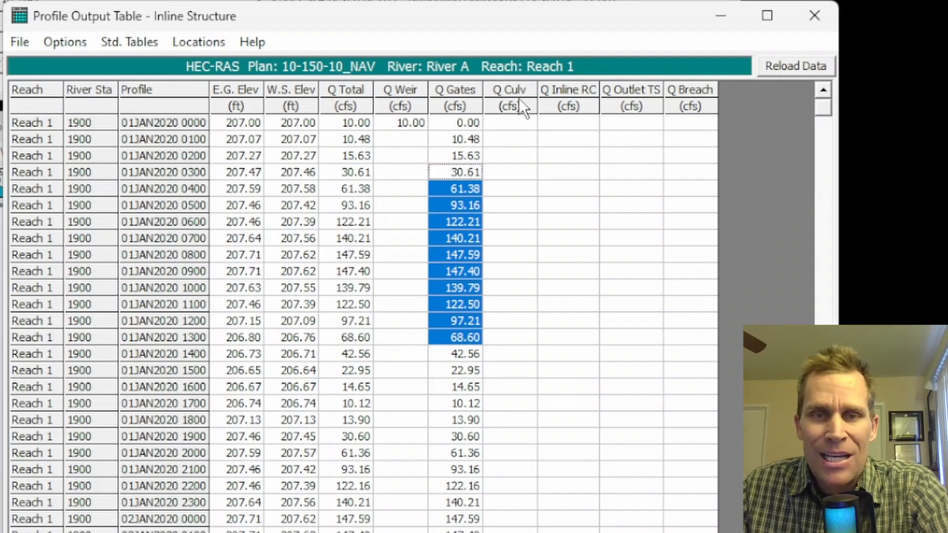
# - Edit the table definition to delete the Q Culv, Q Inline RC, Q Outlet TS and Q Breach columns
pyautogui.click(72, 42)
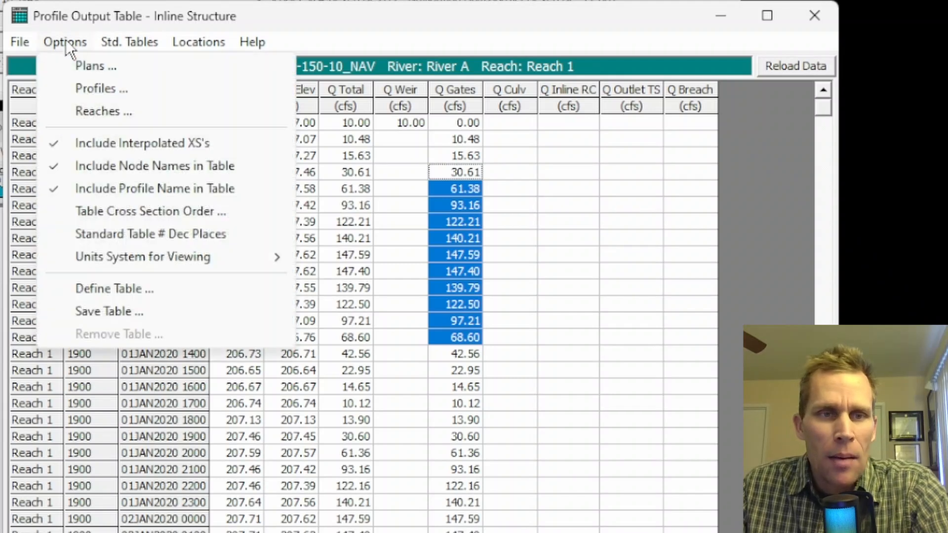
pyautogui.click(122, 291)
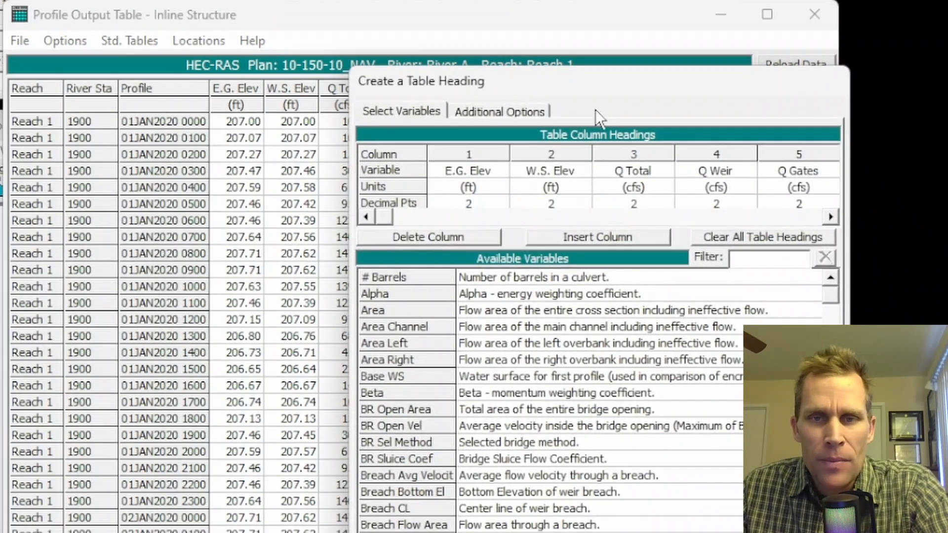
pyautogui.moveTo(598, 84); pyautogui.dragTo(429, 65)
pyautogui.click(659, 155)
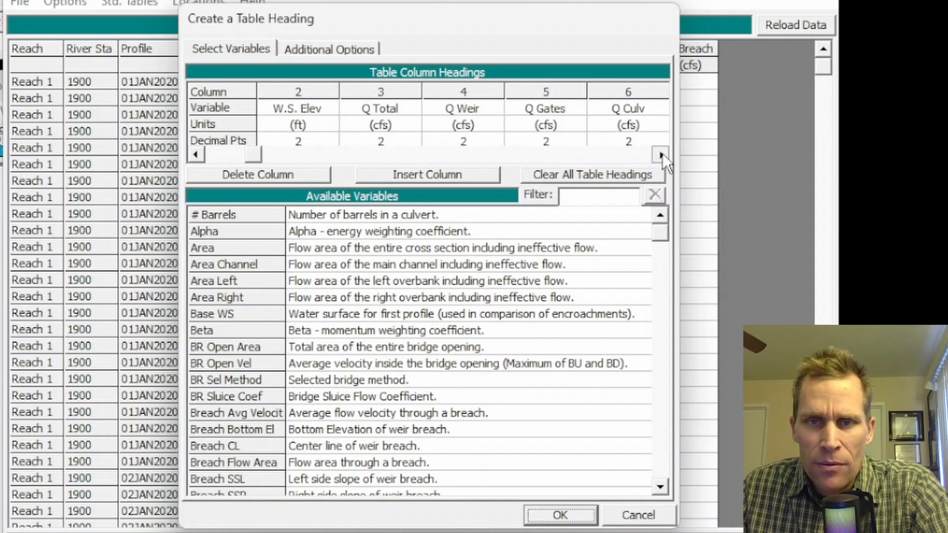
pyautogui.click(662, 155)
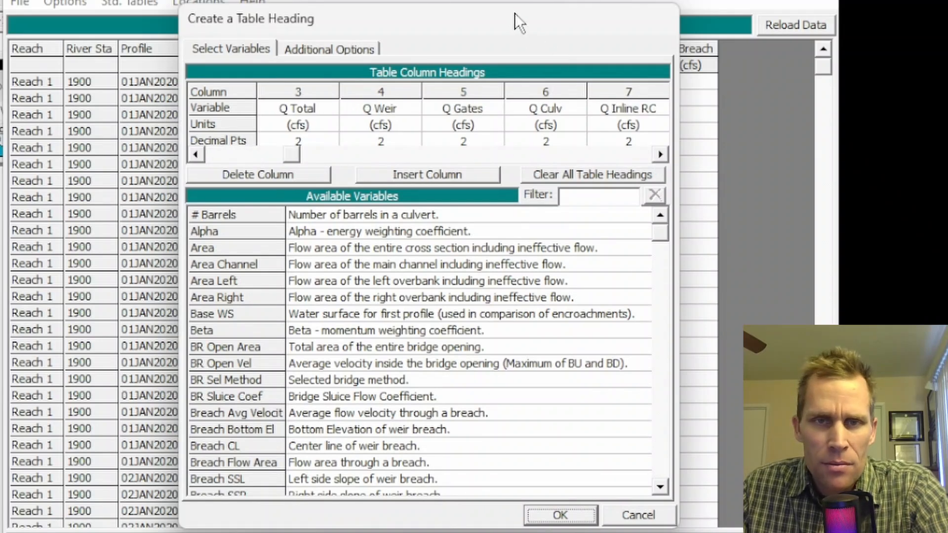
pyautogui.moveTo(515, 13); pyautogui.dragTo(795, 35)
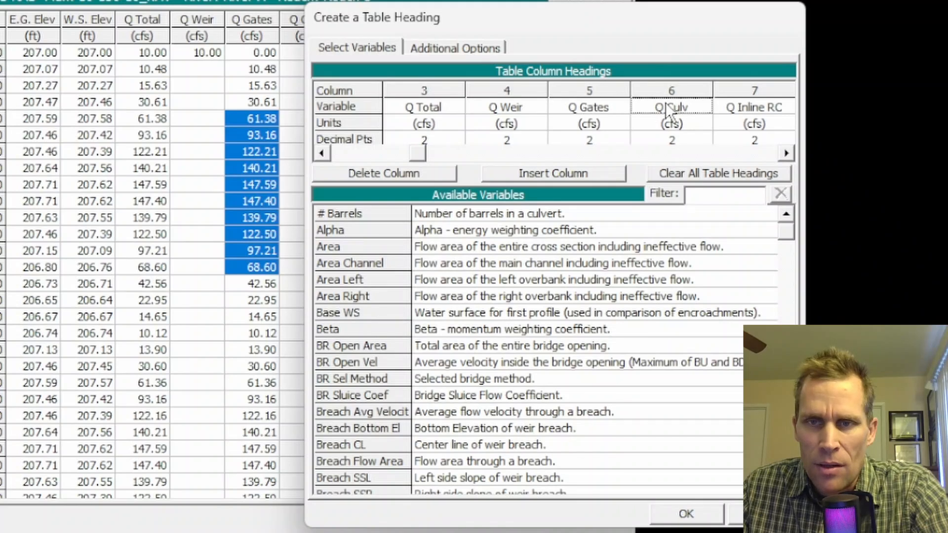
pyautogui.click(668, 91)
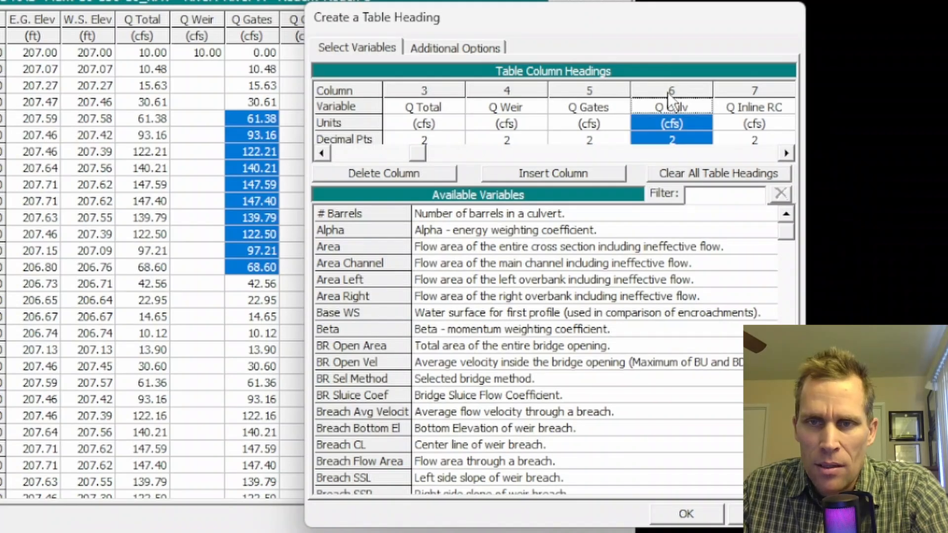
pyautogui.click(398, 171)
pyautogui.click(397, 171)
pyautogui.click(397, 171)
pyautogui.click(397, 171)
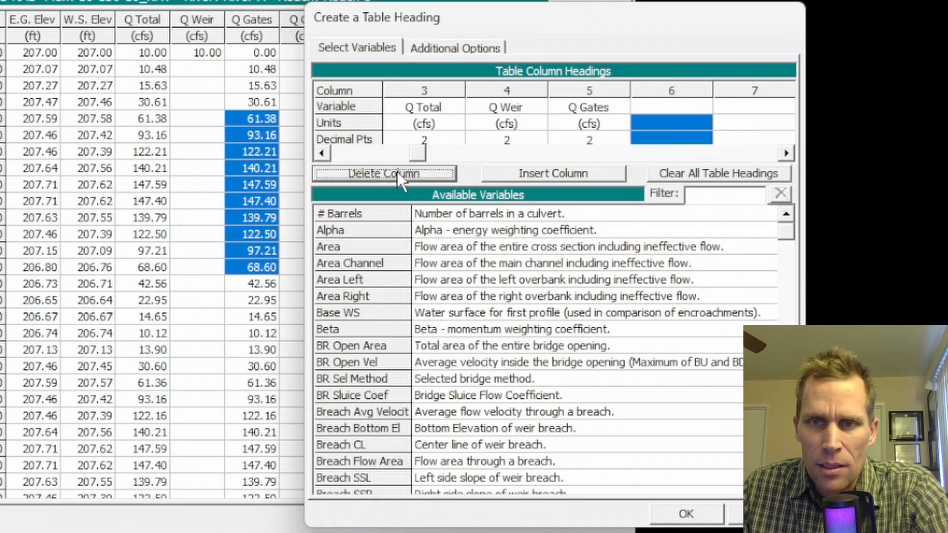
# - Filter the available variables by "gate", add Gate Open Ht as column 6, and apply the table definition
pyautogui.click(715, 194)
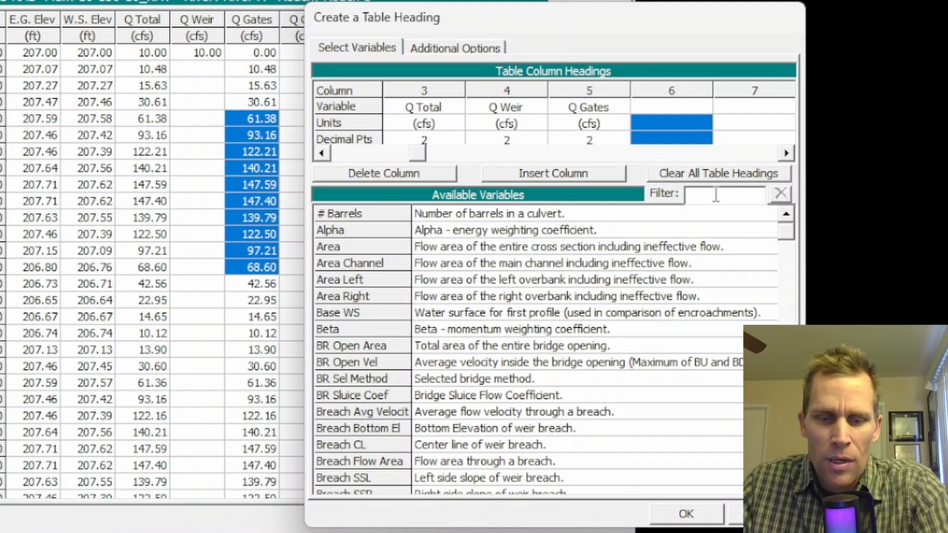
pyautogui.write('gate')
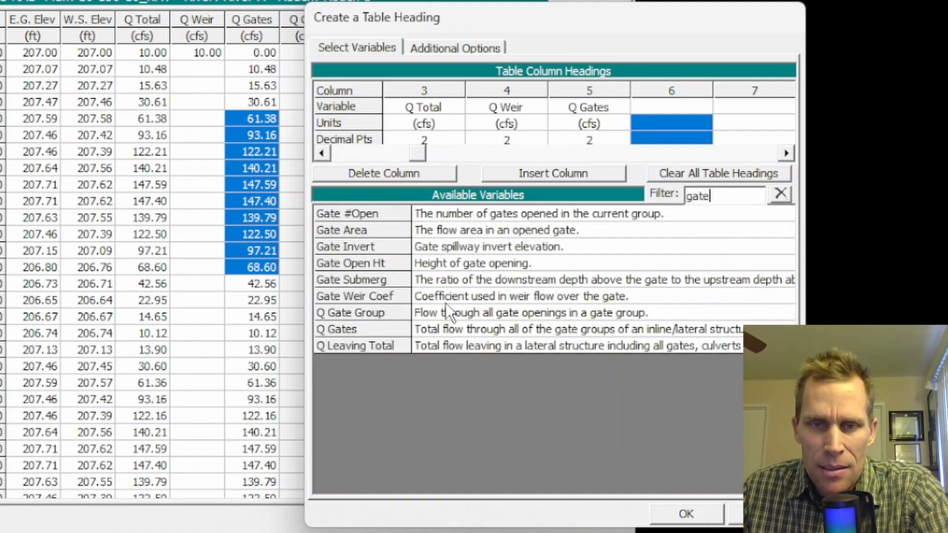
pyautogui.click(435, 270)
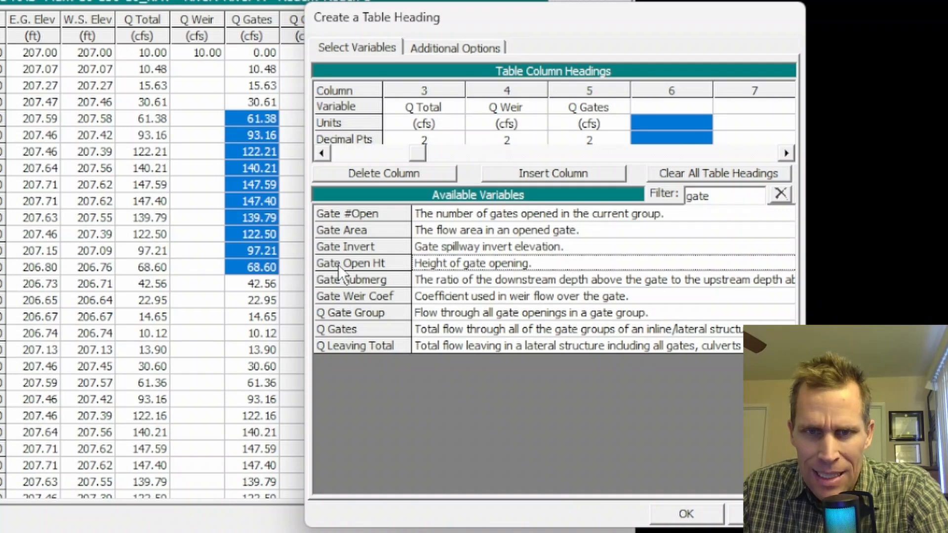
pyautogui.doubleClick(437, 265)
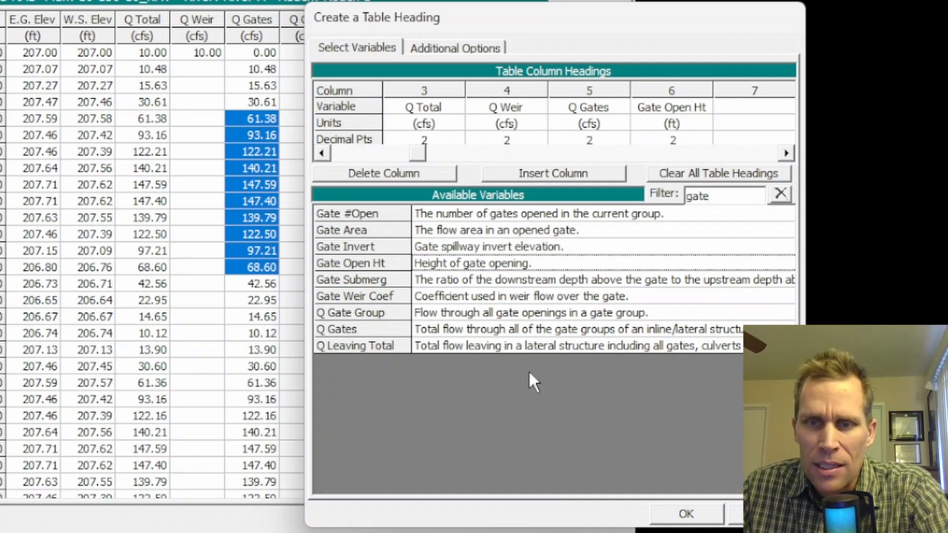
pyautogui.click(690, 517)
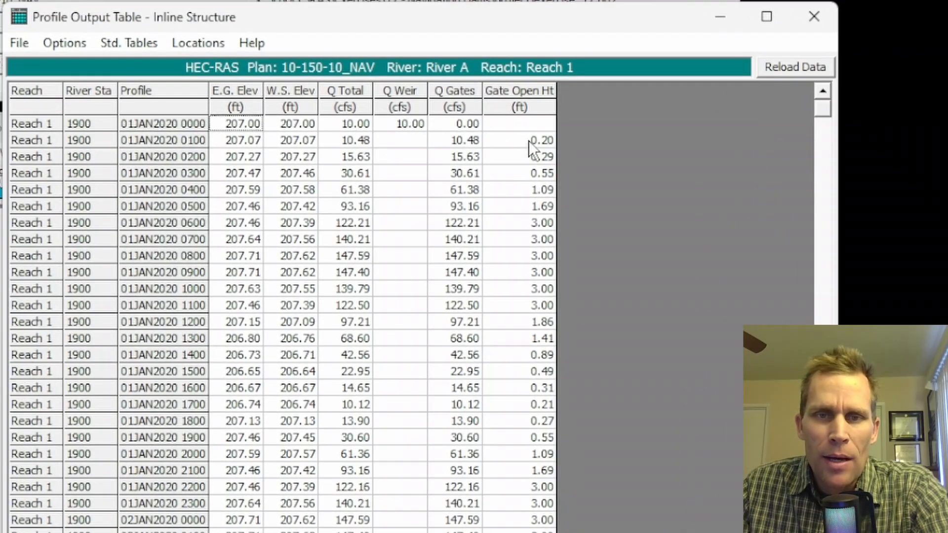
# - Examine the hourly gate opening heights from 01JAN2020 0100 and the gate flows from 0600 to 1200 in the Inline Structure table
pyautogui.moveTo(528, 140); pyautogui.dragTo(532, 437)
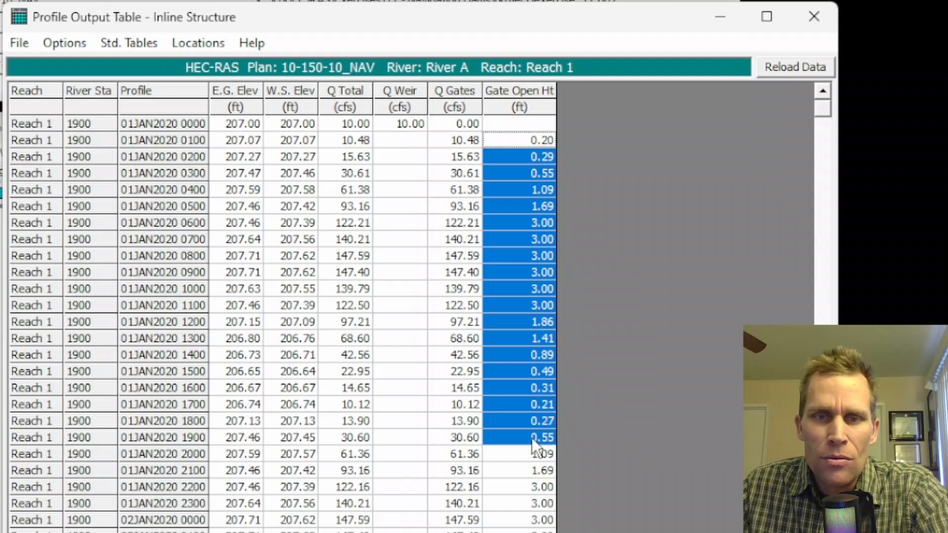
pyautogui.click(519, 284)
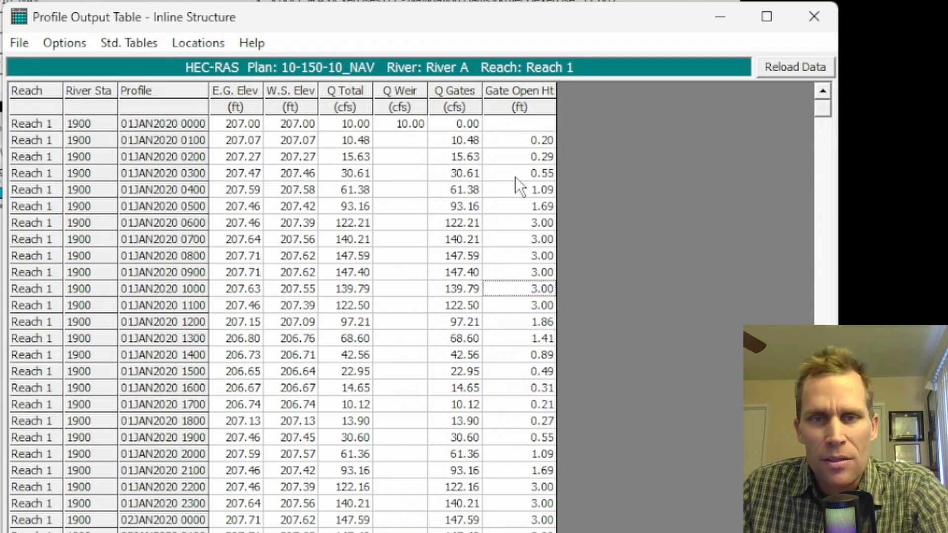
pyautogui.click(519, 141)
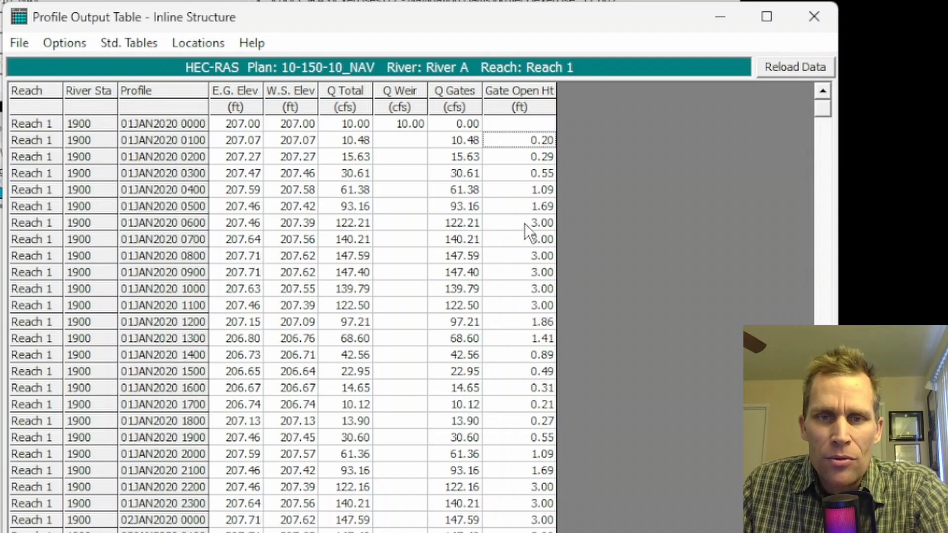
pyautogui.moveTo(524, 223); pyautogui.dragTo(527, 300)
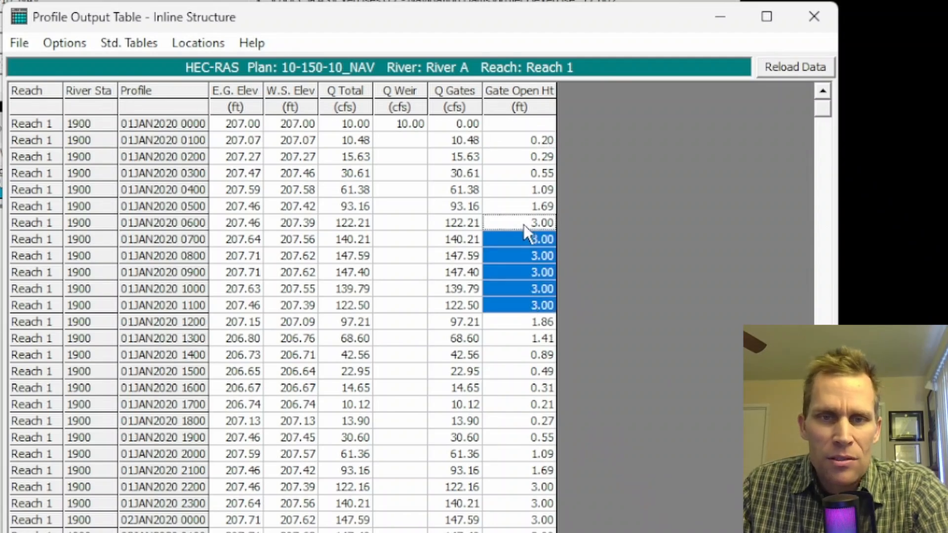
pyautogui.moveTo(459, 223); pyautogui.dragTo(446, 257)
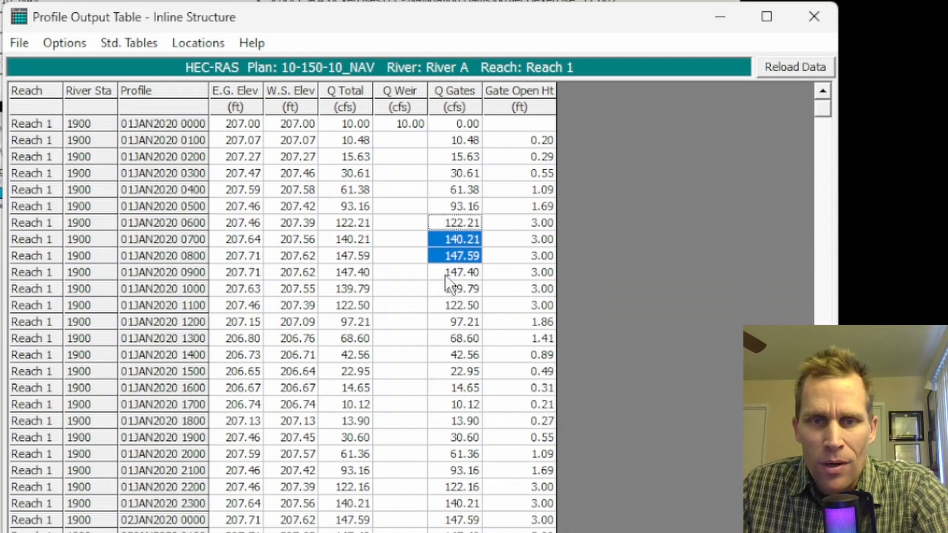
pyautogui.click(446, 288)
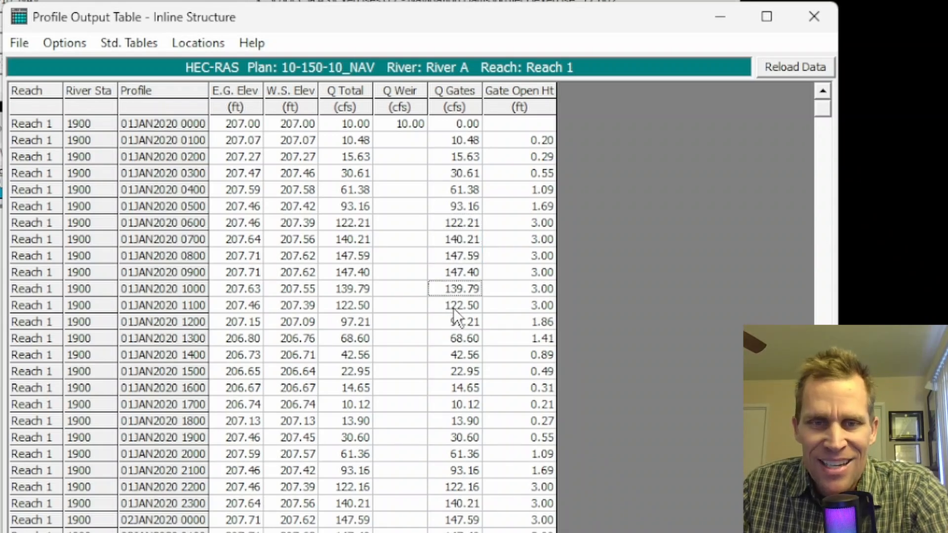
pyautogui.click(454, 307)
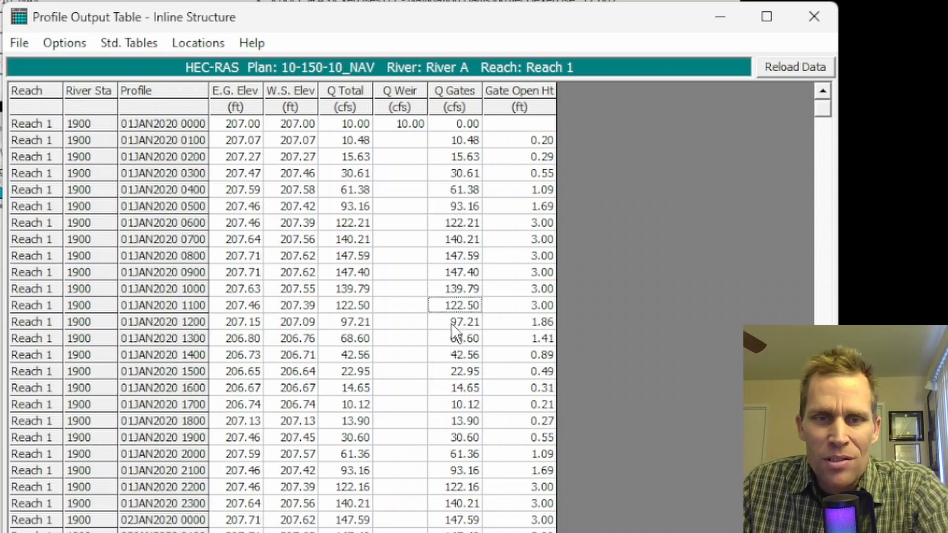
pyautogui.click(449, 328)
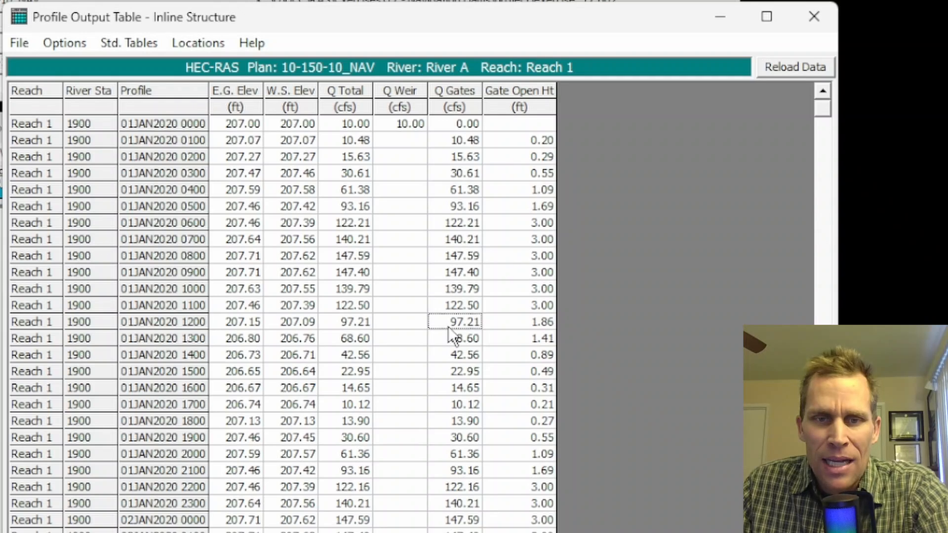
# - Compare gate opening heights with gate flows from 01JAN2020 1200 through 02JAN2020 0100, and review both columns again from the first hours
pyautogui.click(539, 325)
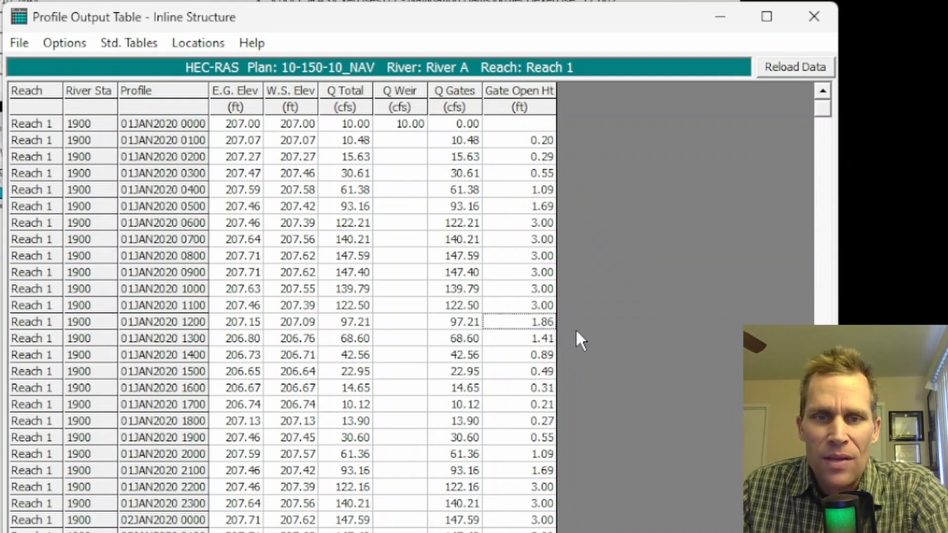
pyautogui.click(457, 342)
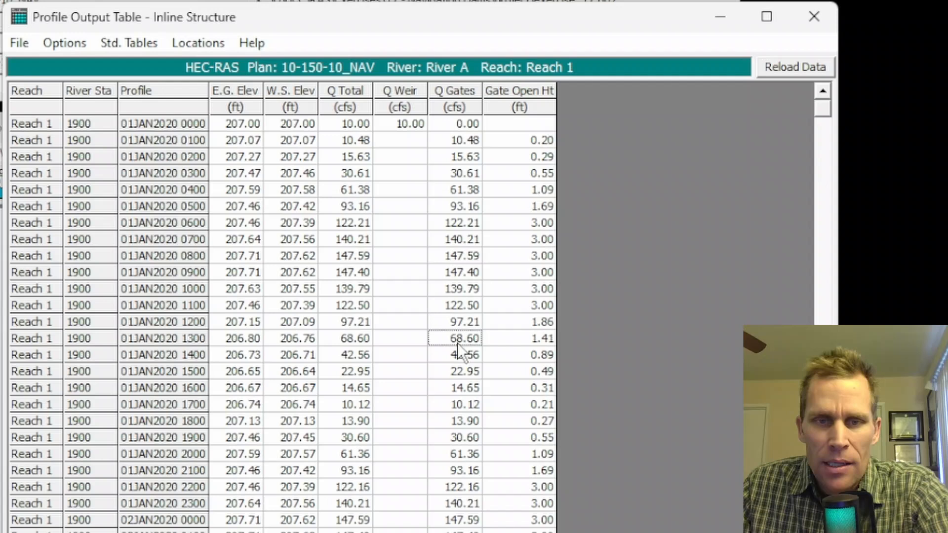
pyautogui.click(532, 342)
pyautogui.click(535, 359)
pyautogui.click(532, 374)
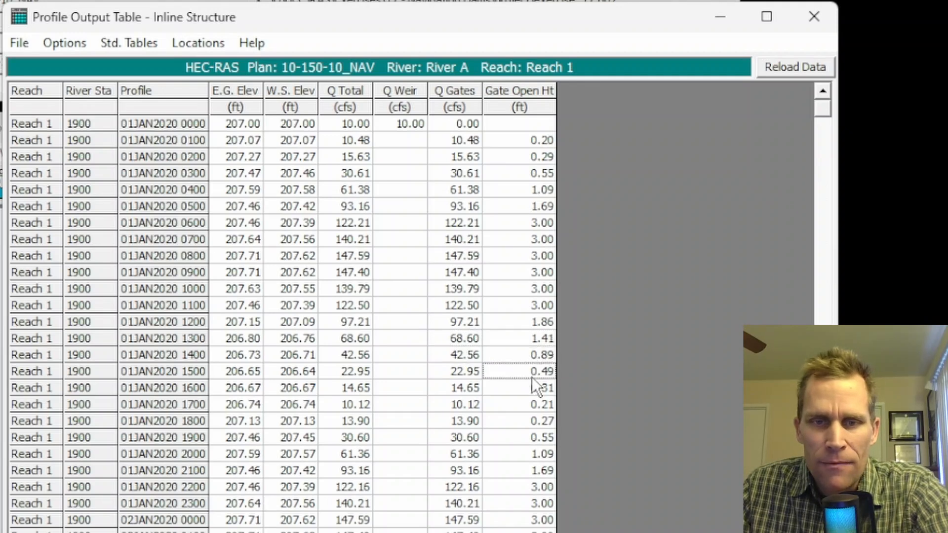
pyautogui.moveTo(524, 390); pyautogui.dragTo(523, 452)
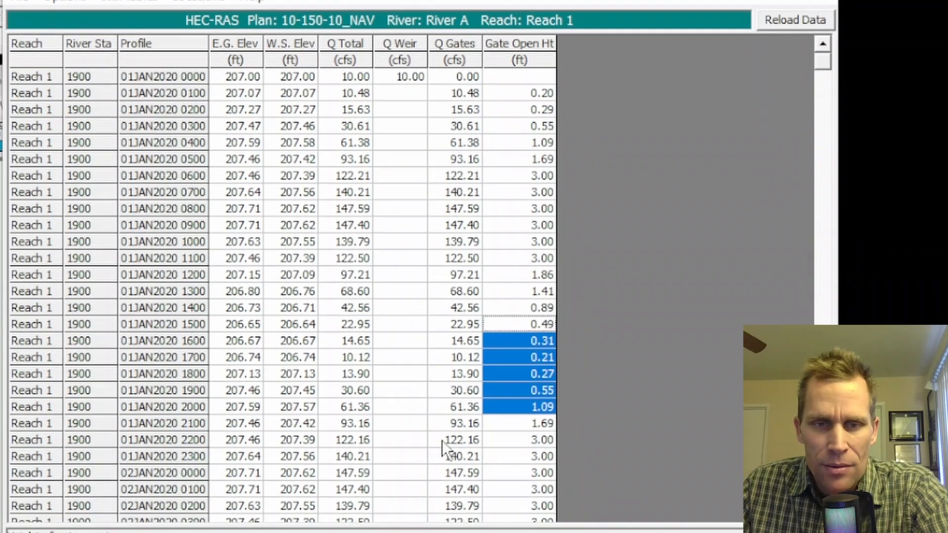
pyautogui.moveTo(447, 471)
pyautogui.mouseDown()
pyautogui.moveTo(462, 530)
pyautogui.moveTo(463, 478)
pyautogui.mouseUp()
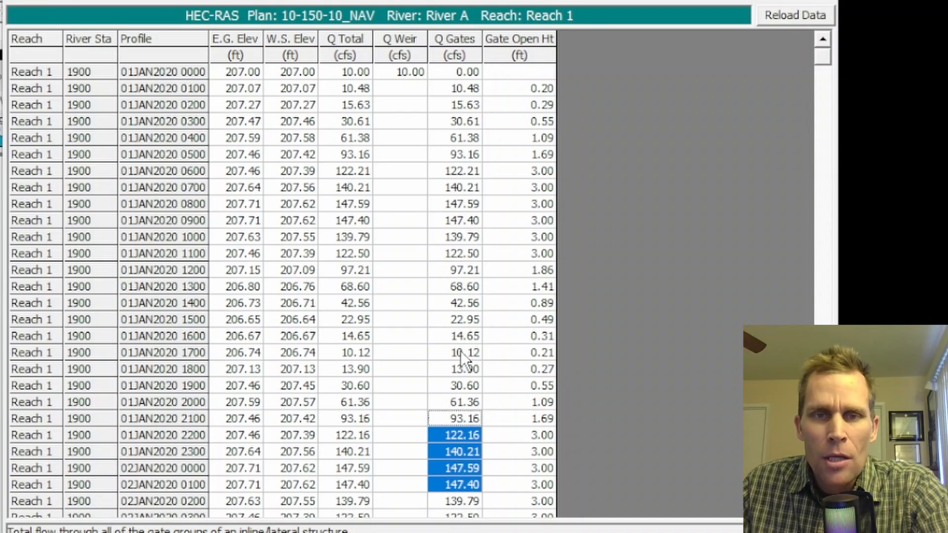
pyautogui.moveTo(461, 72); pyautogui.dragTo(462, 228)
pyautogui.moveTo(532, 87); pyautogui.dragTo(541, 277)
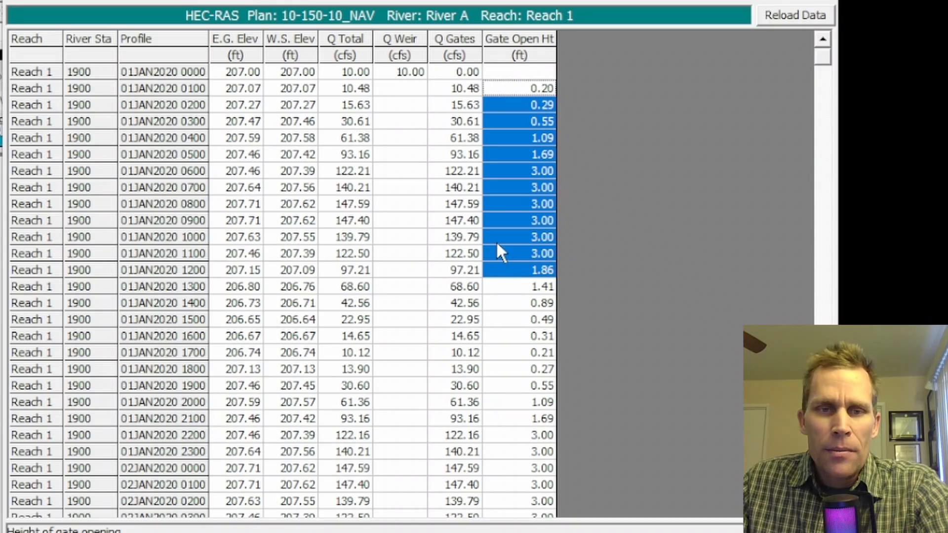